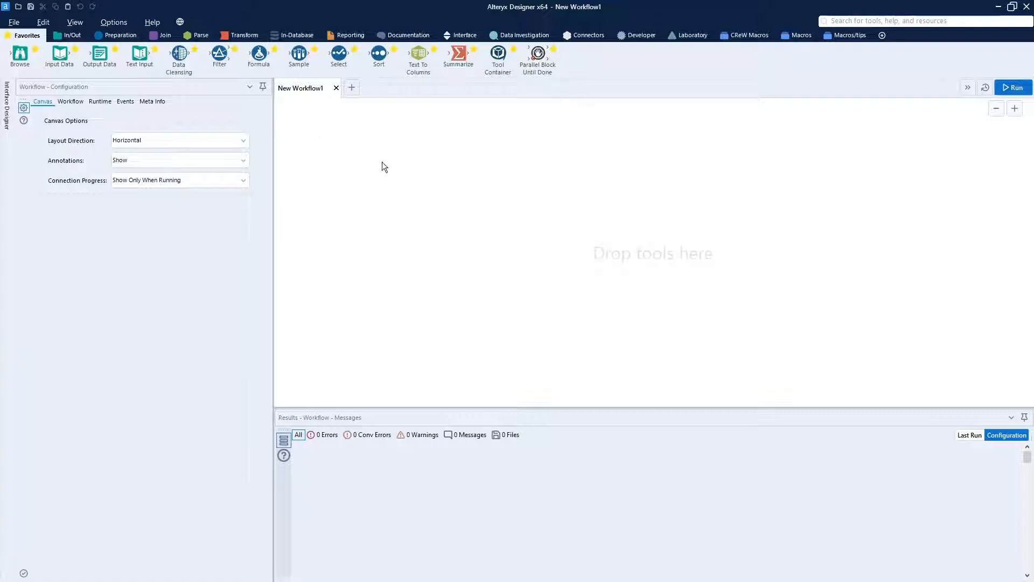
- Try the Standard Macro workflow type and return the type to Standard Workflow
{"action": "left_click", "coordinate": [71, 102]}
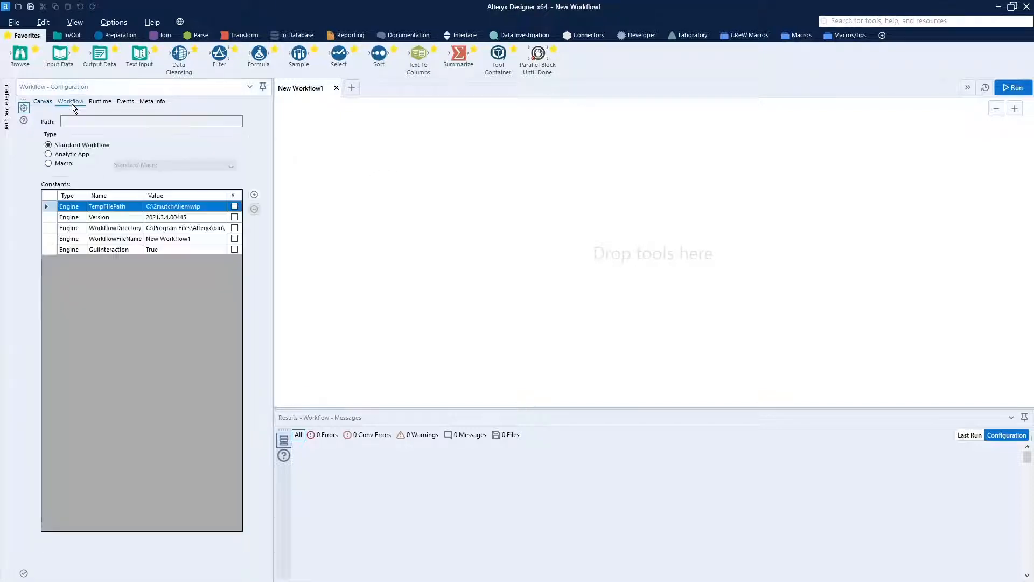
{"action": "left_click", "coordinate": [65, 164]}
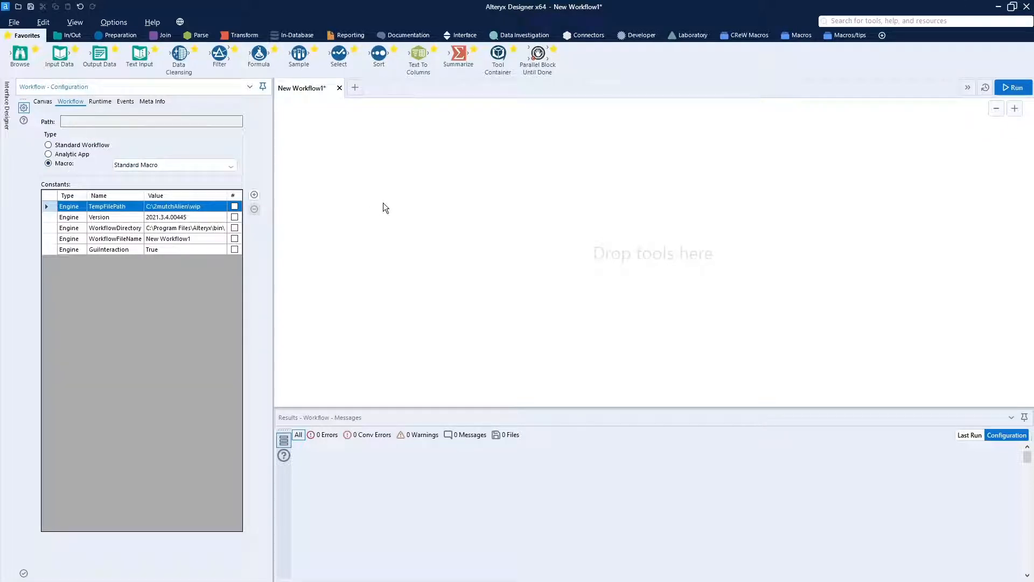
{"action": "left_click", "coordinate": [53, 146]}
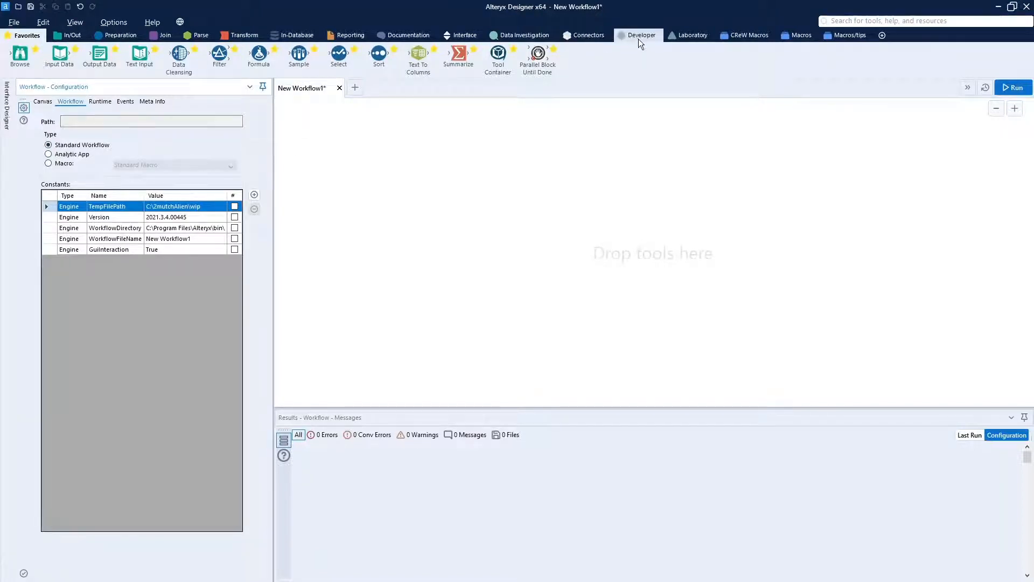
- Add a Macro Output tool to the empty canvas and check the workflow type in the workflow configuration
{"action": "left_click", "coordinate": [470, 34]}
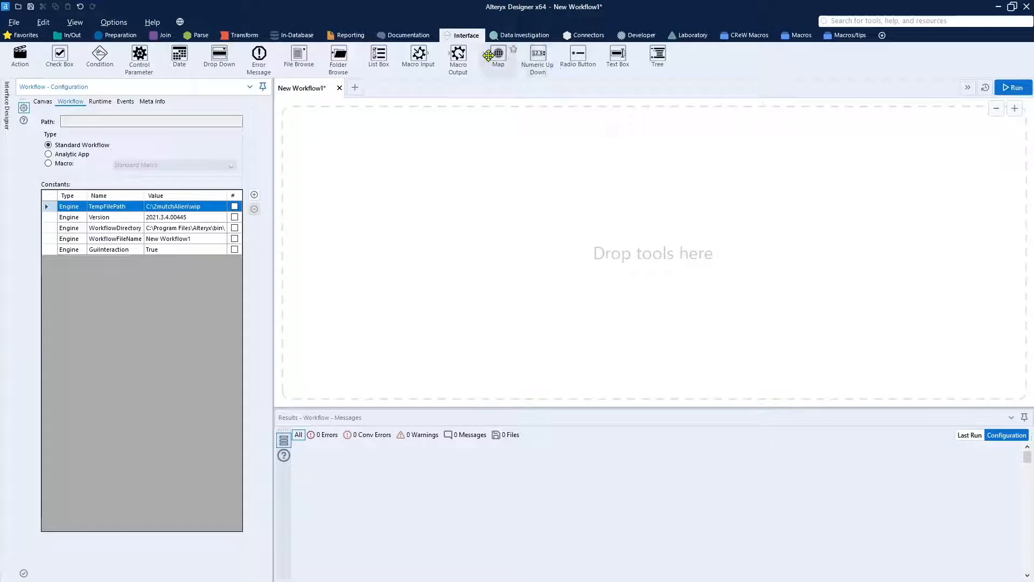
{"action": "left_click_drag", "start_coordinate": [458, 53], "coordinate": [644, 194]}
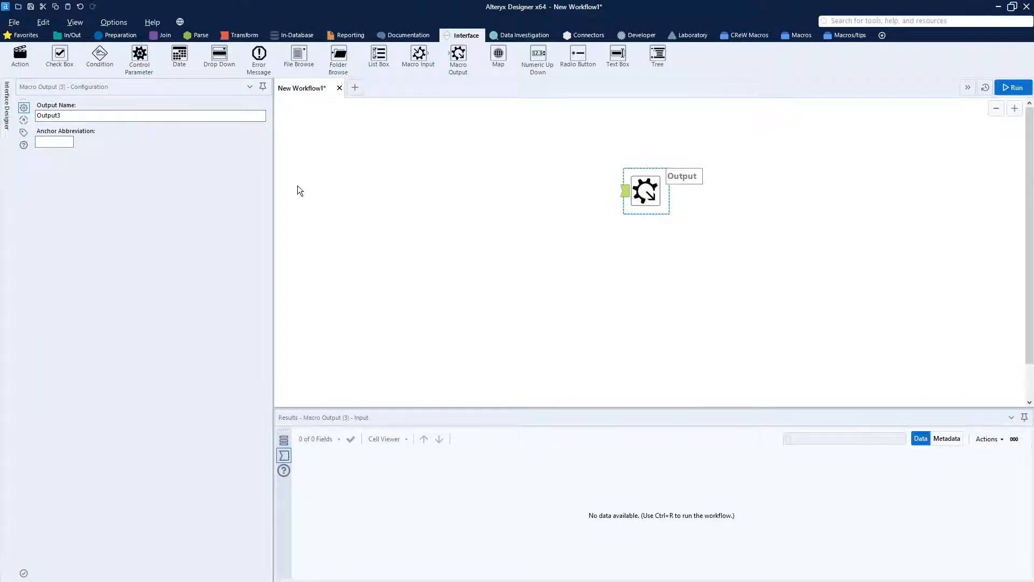
{"action": "left_click", "coordinate": [338, 210]}
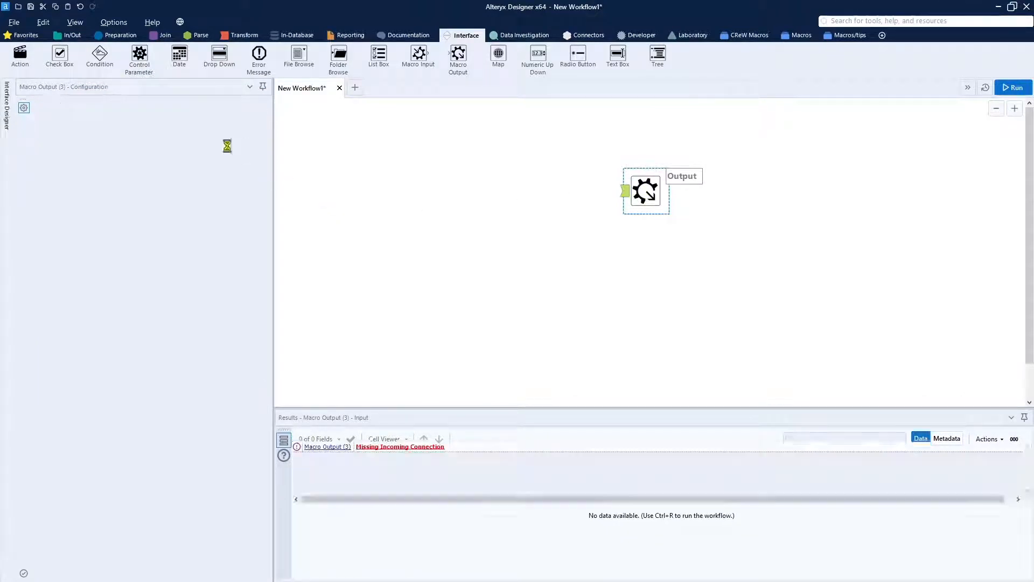
{"action": "left_click", "coordinate": [72, 103]}
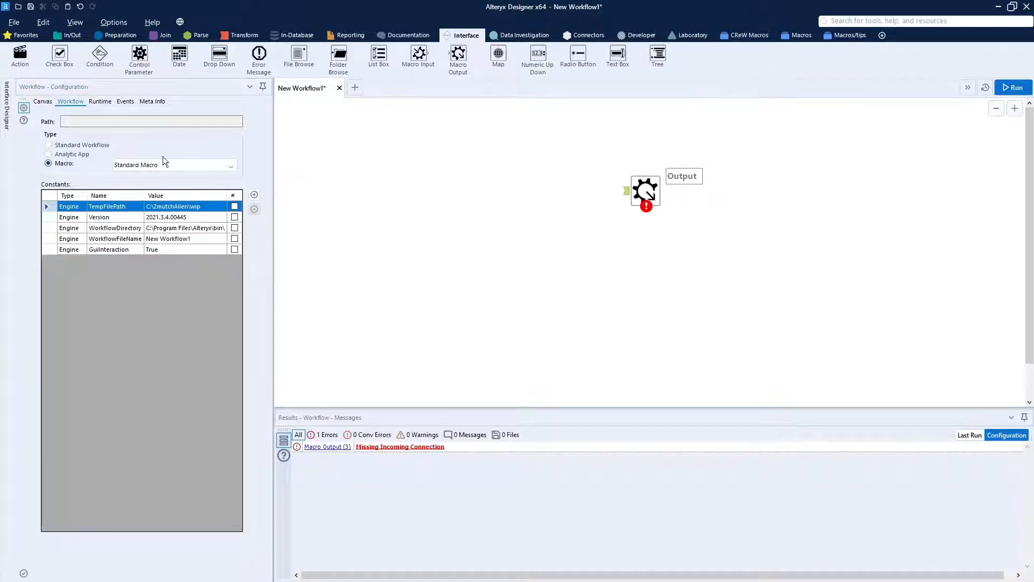
- Examine the Interface Designer's layout view, try docking and auto-hiding it, and check its entry among the displayable windows
{"action": "left_click", "coordinate": [4, 105]}
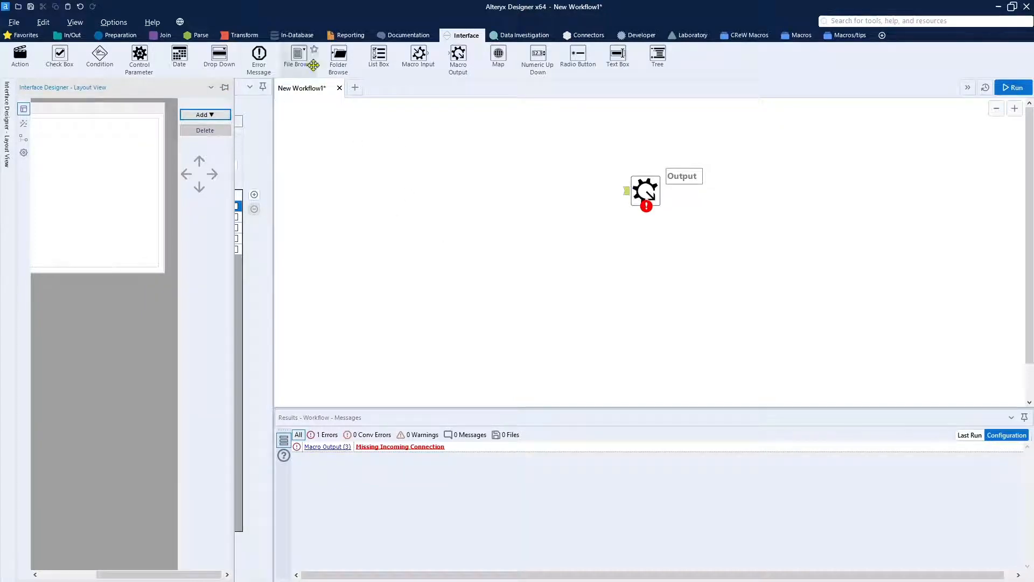
{"action": "left_click", "coordinate": [392, 179]}
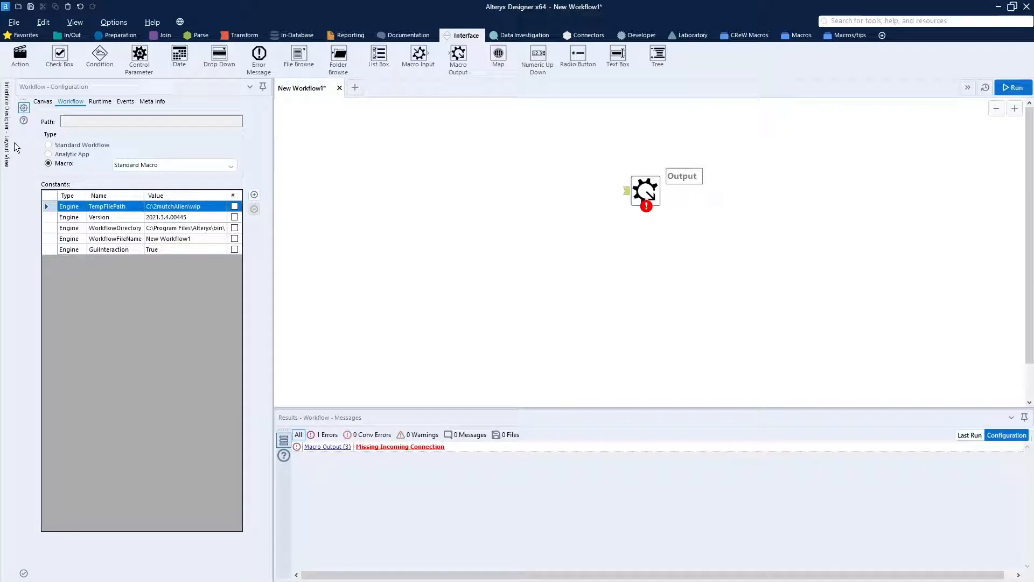
{"action": "mouse_move", "coordinate": [12, 147]}
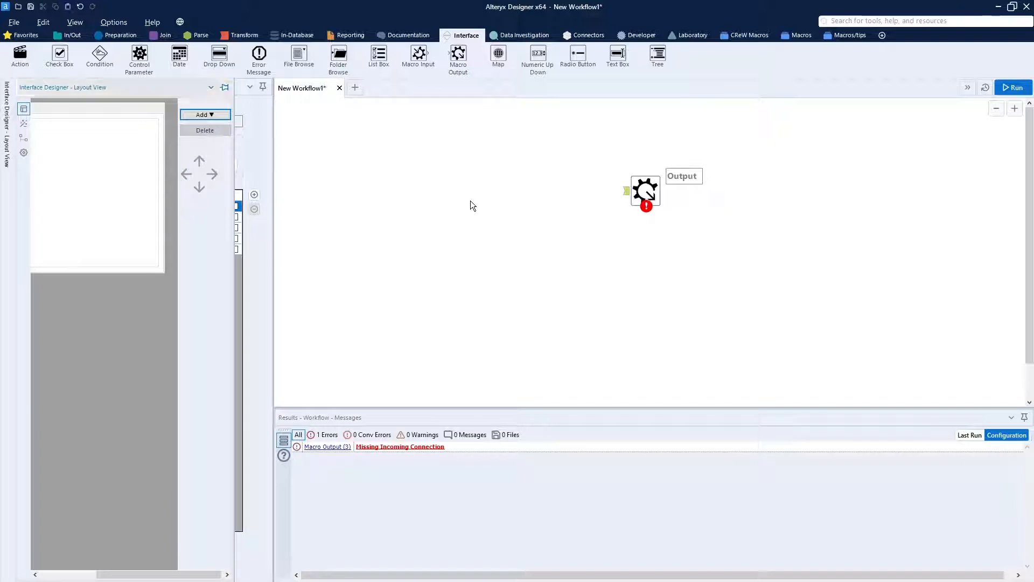
{"action": "left_click", "coordinate": [228, 91]}
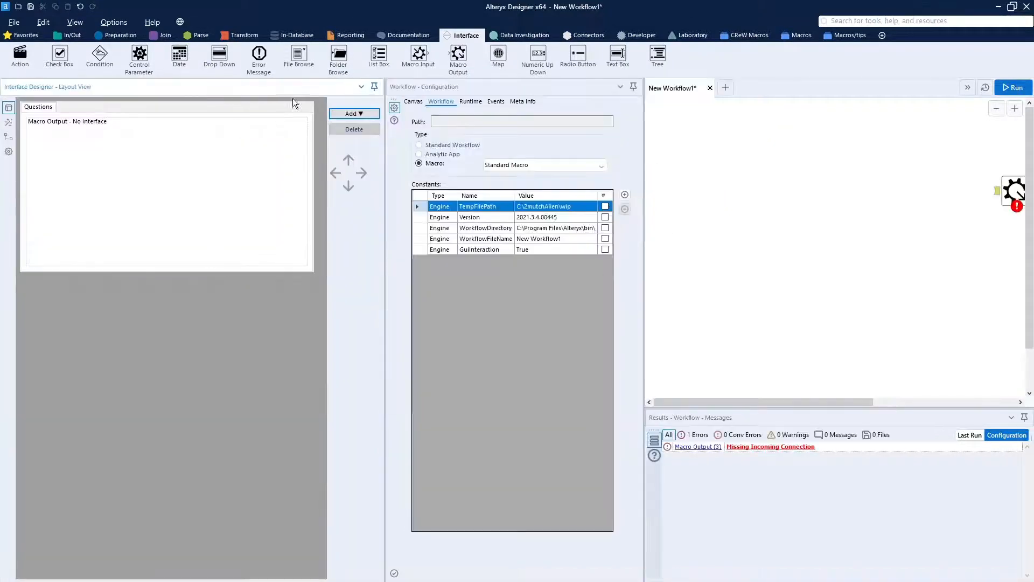
{"action": "left_click", "coordinate": [375, 88]}
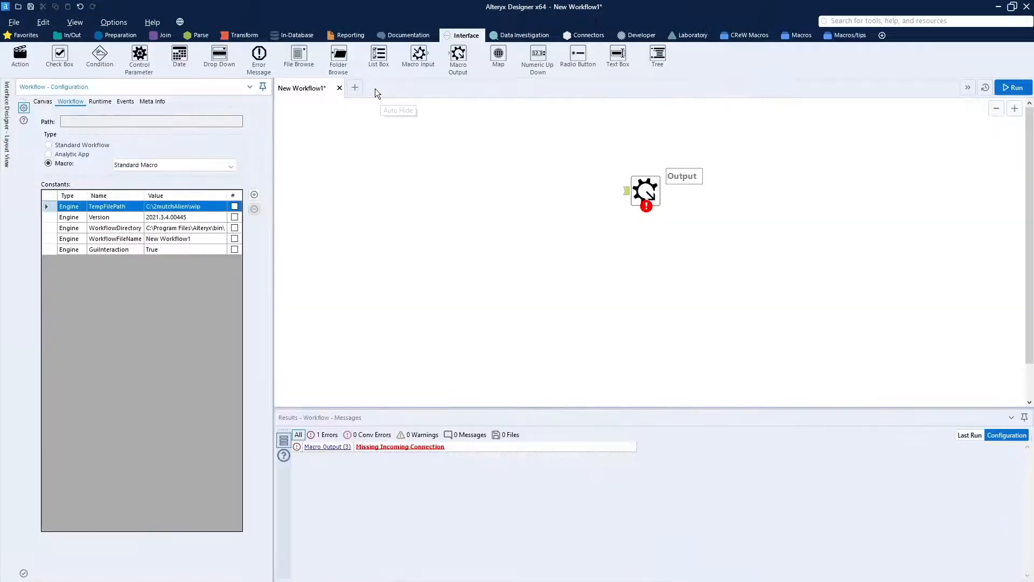
{"action": "left_click", "coordinate": [75, 23]}
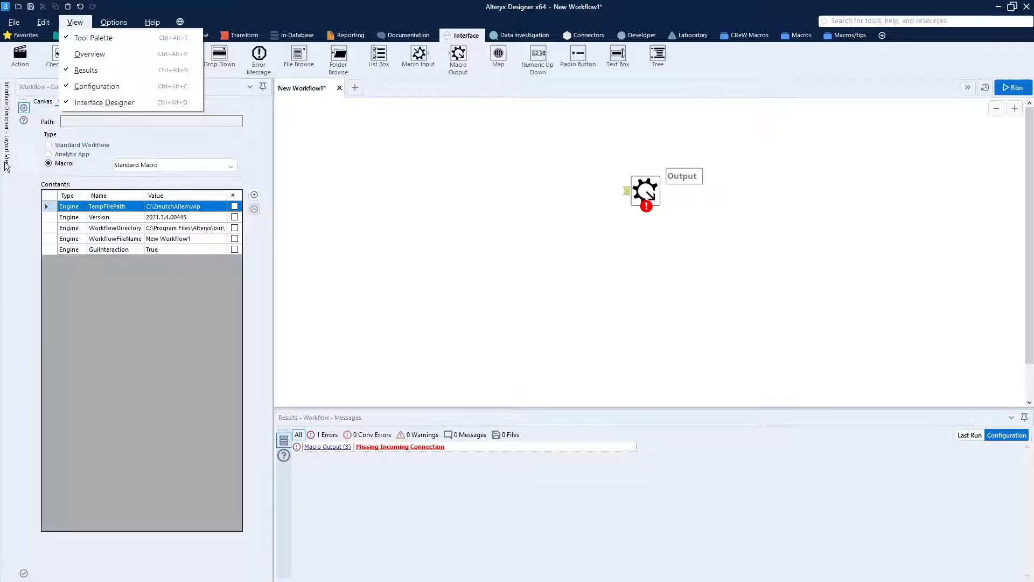
{"action": "left_click", "coordinate": [432, 237]}
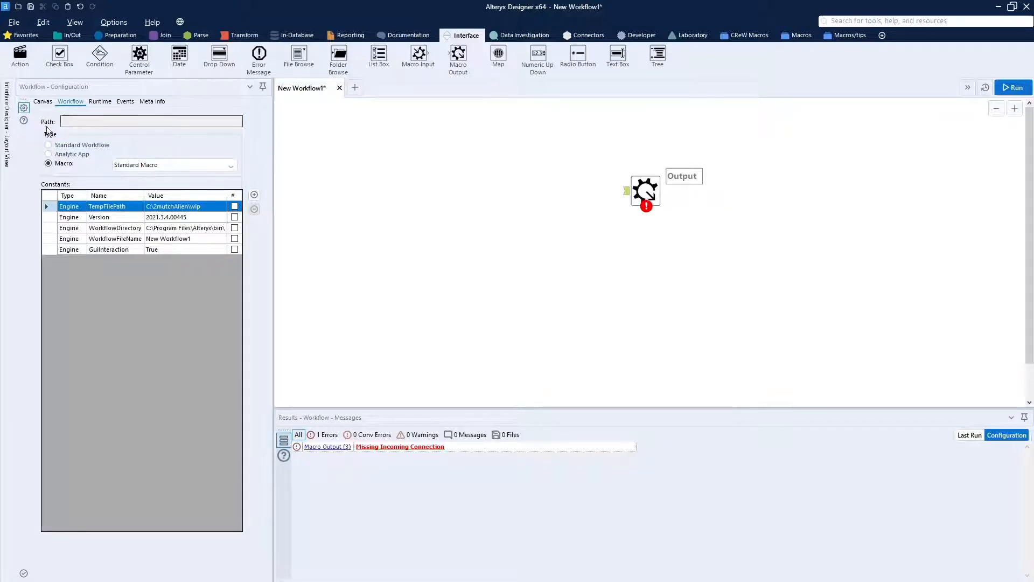
{"action": "left_click", "coordinate": [8, 139]}
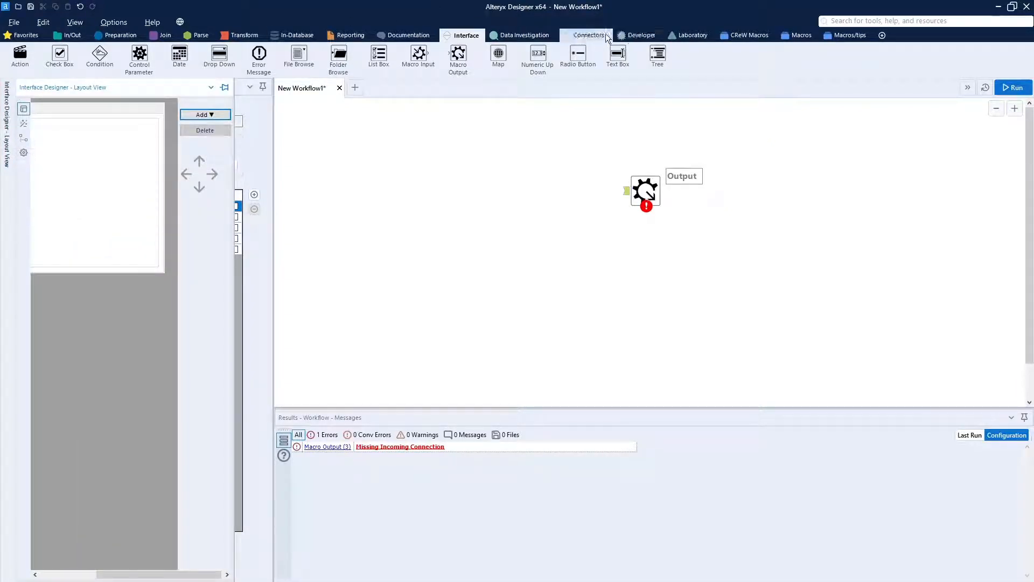
- Look through the Macros tool category and examine the macro search path in the user settings
{"action": "left_click", "coordinate": [576, 36]}
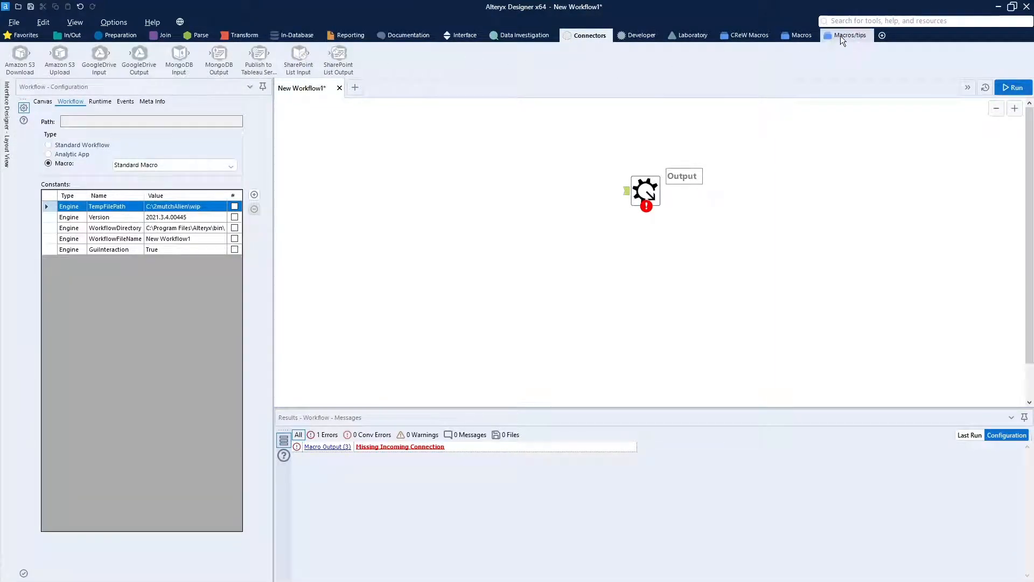
{"action": "left_click", "coordinate": [805, 36]}
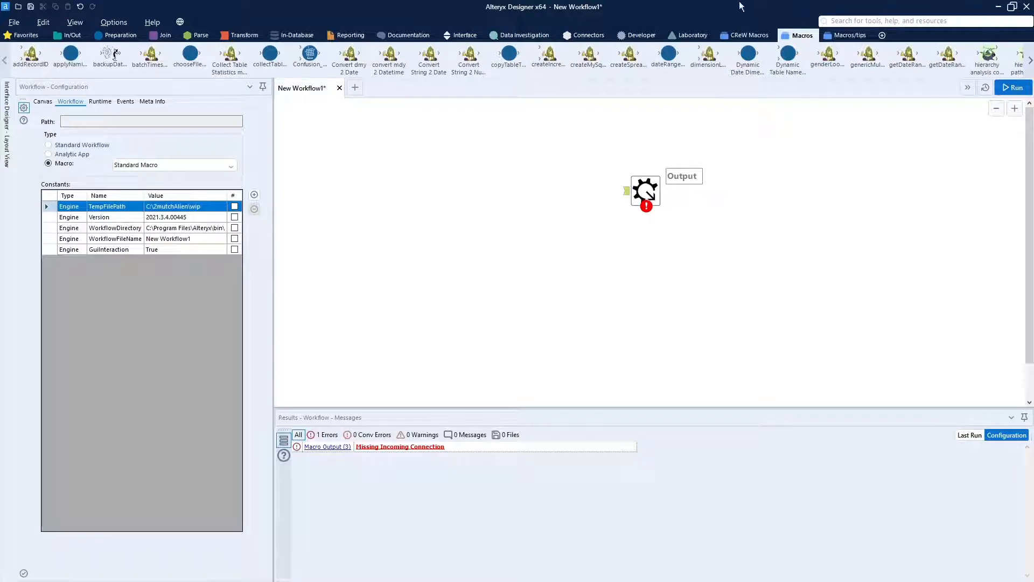
{"action": "left_click", "coordinate": [108, 24]}
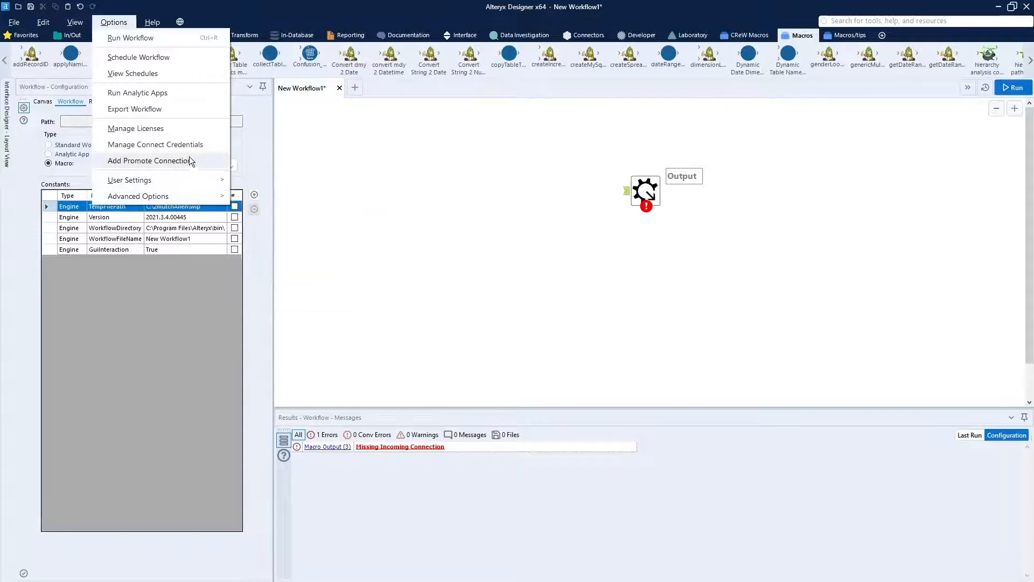
{"action": "mouse_move", "coordinate": [166, 180]}
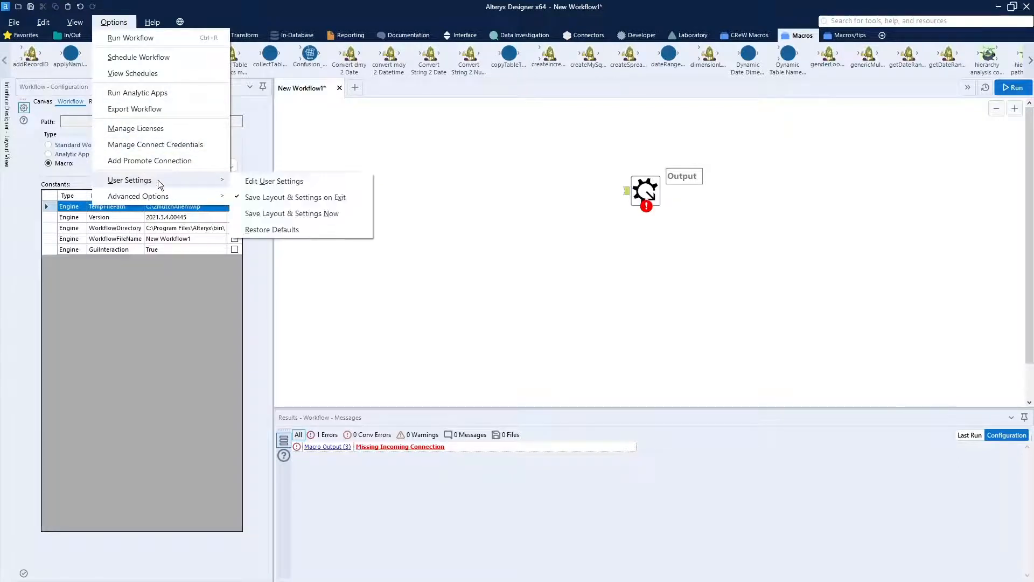
{"action": "left_click", "coordinate": [267, 184]}
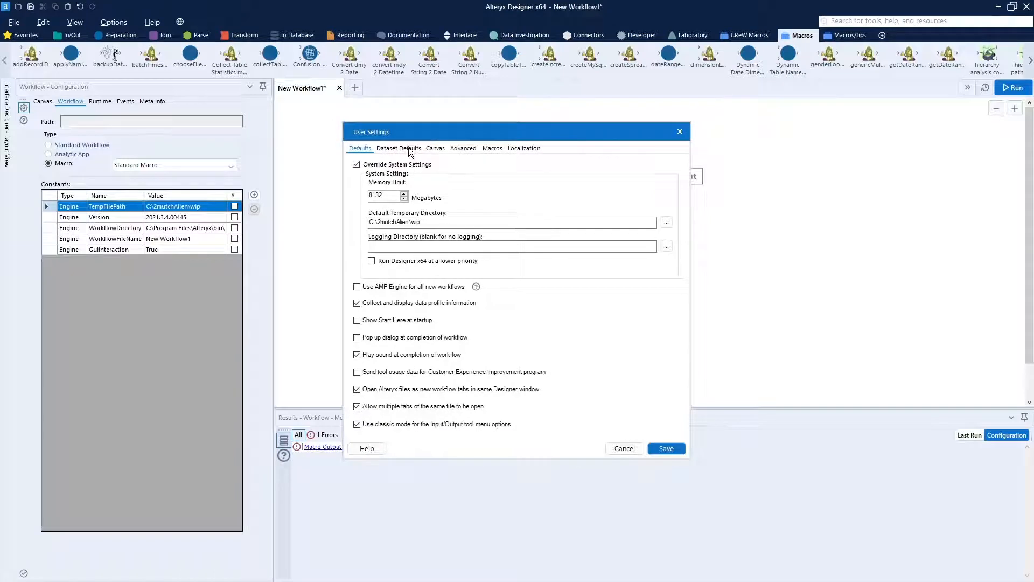
{"action": "left_click", "coordinate": [411, 152]}
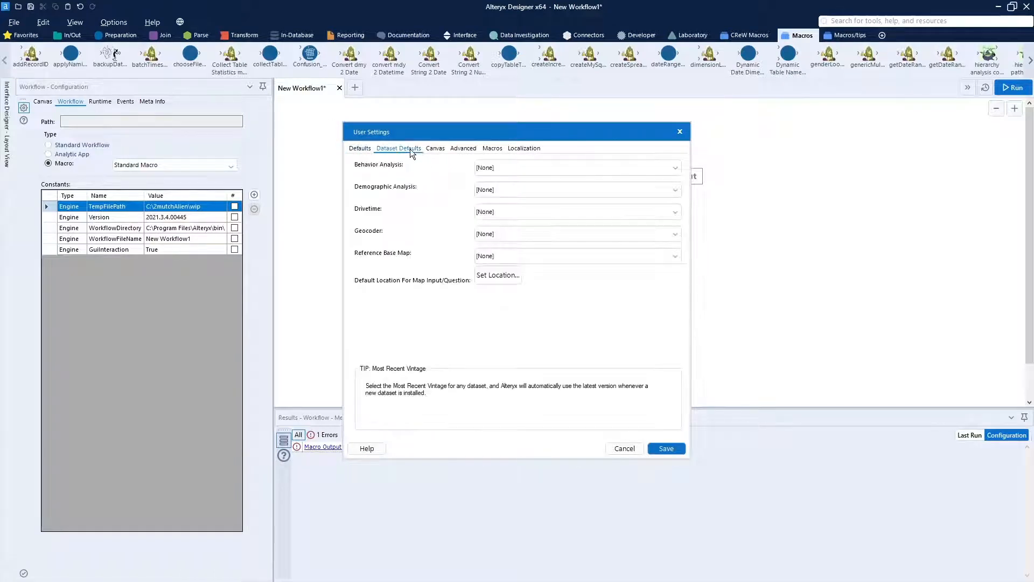
{"action": "left_click", "coordinate": [360, 149]}
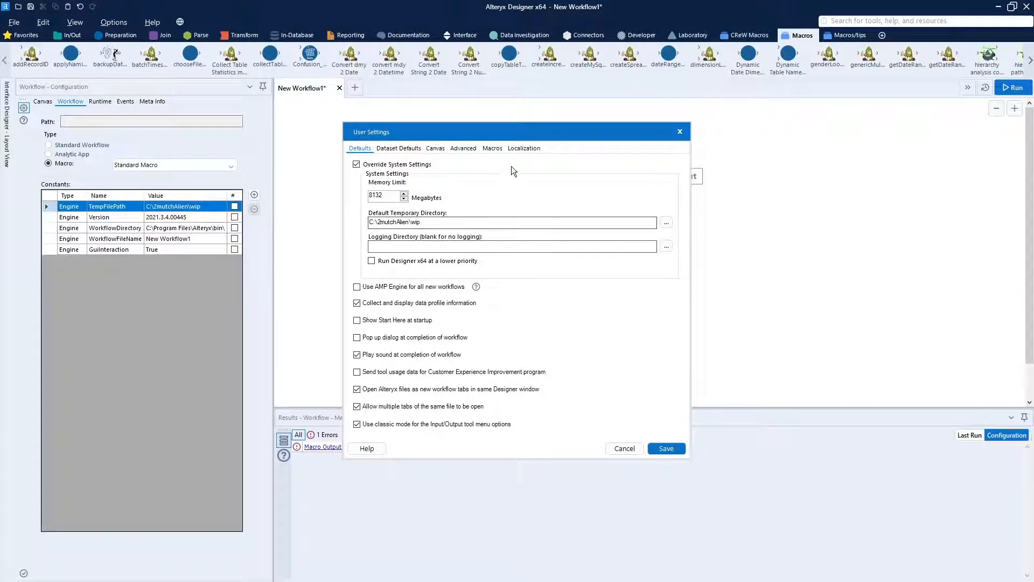
{"action": "left_click", "coordinate": [492, 148]}
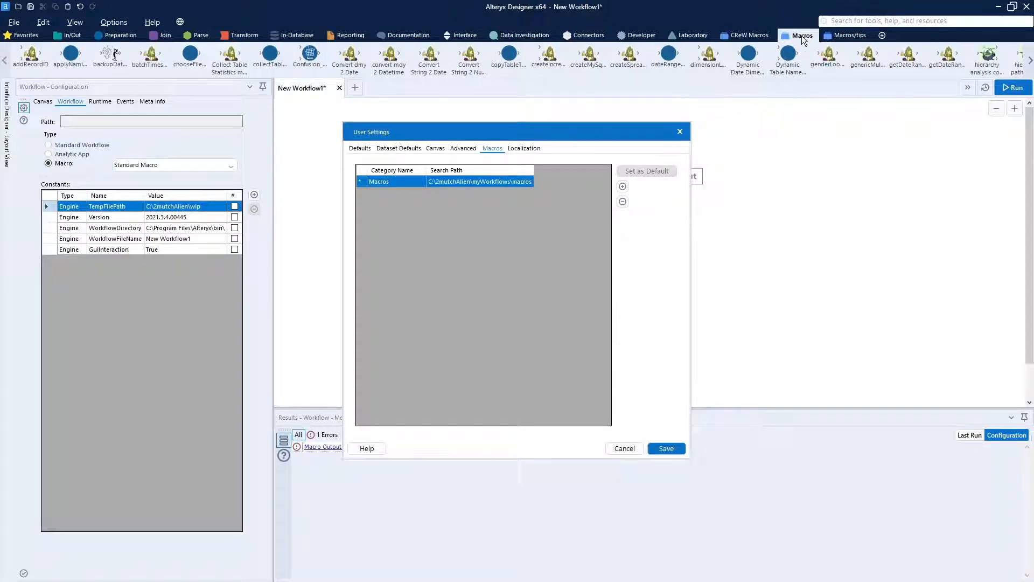
{"action": "left_click", "coordinate": [681, 132]}
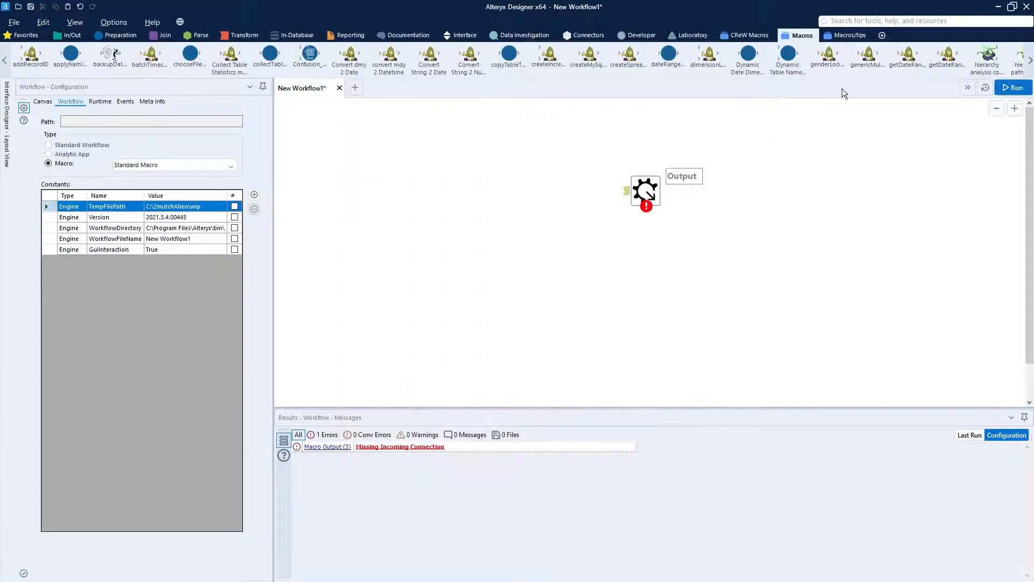
- Review which macro categories are enabled in the tool palette configuration, leaving it unchanged
{"action": "left_click", "coordinate": [883, 36]}
{"action": "scroll", "coordinate": [446, 352], "scroll_direction": "down", "scroll_amount": 8}
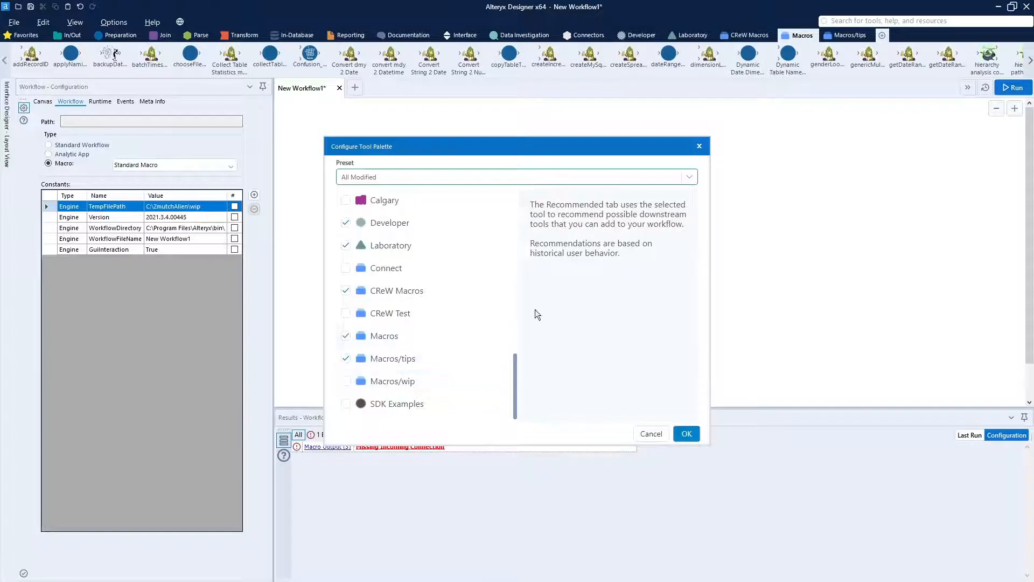
{"action": "left_click", "coordinate": [704, 148]}
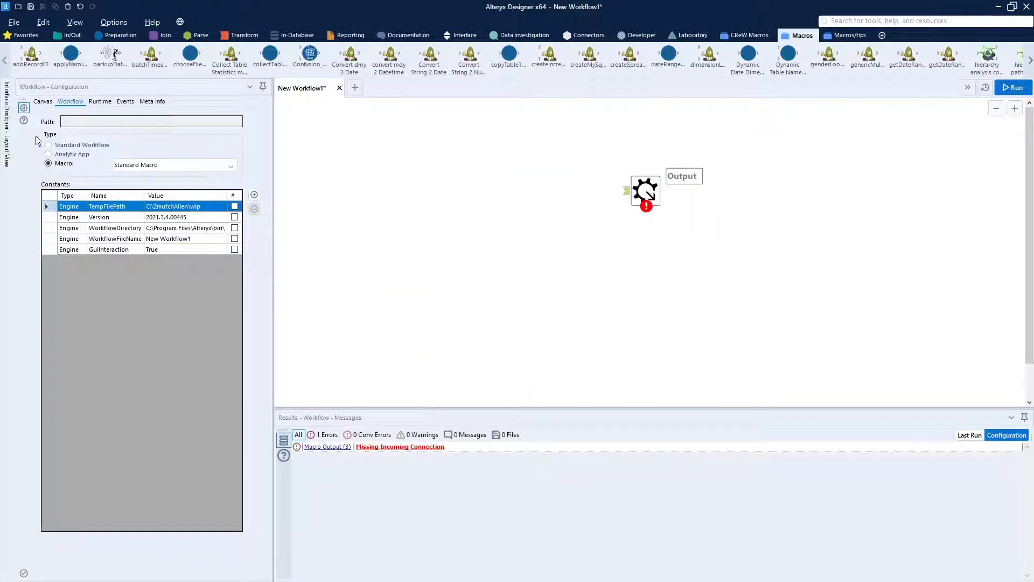
- Set the macro's Interface Designer properties to a custom icon and browse for an image file, cancelling the file selection
{"action": "mouse_move", "coordinate": [7, 138]}
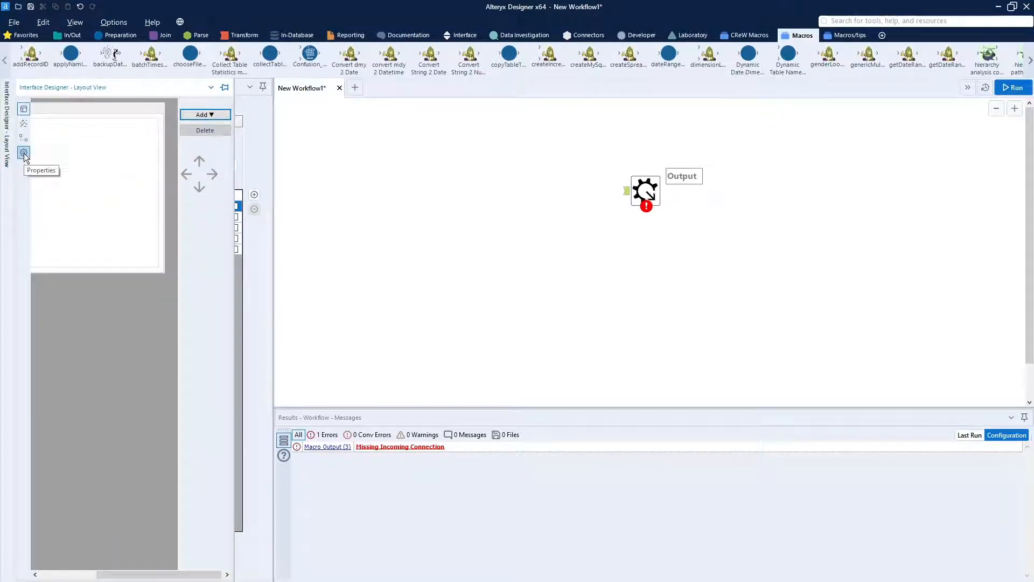
{"action": "left_click", "coordinate": [24, 153]}
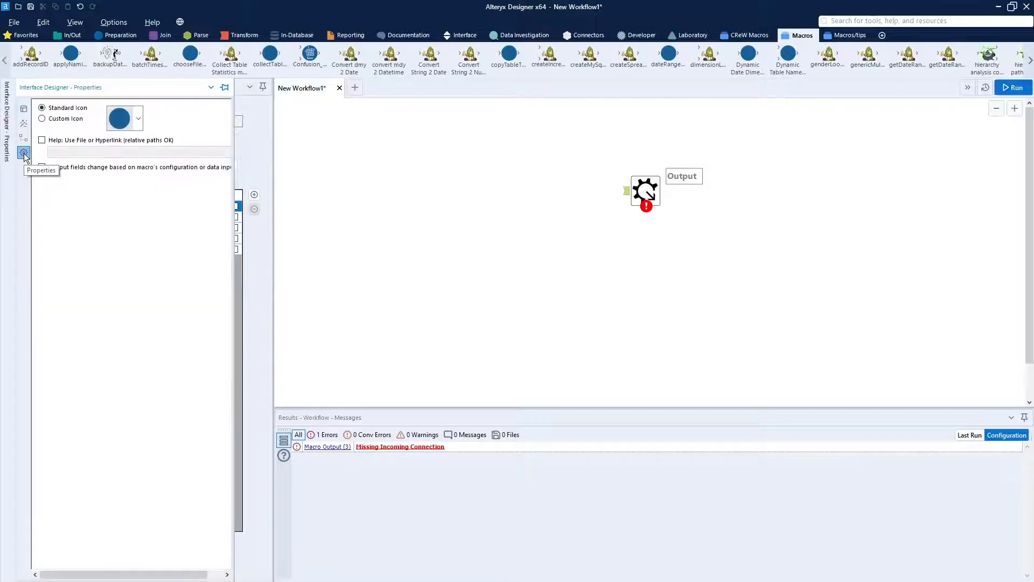
{"action": "left_click", "coordinate": [80, 120]}
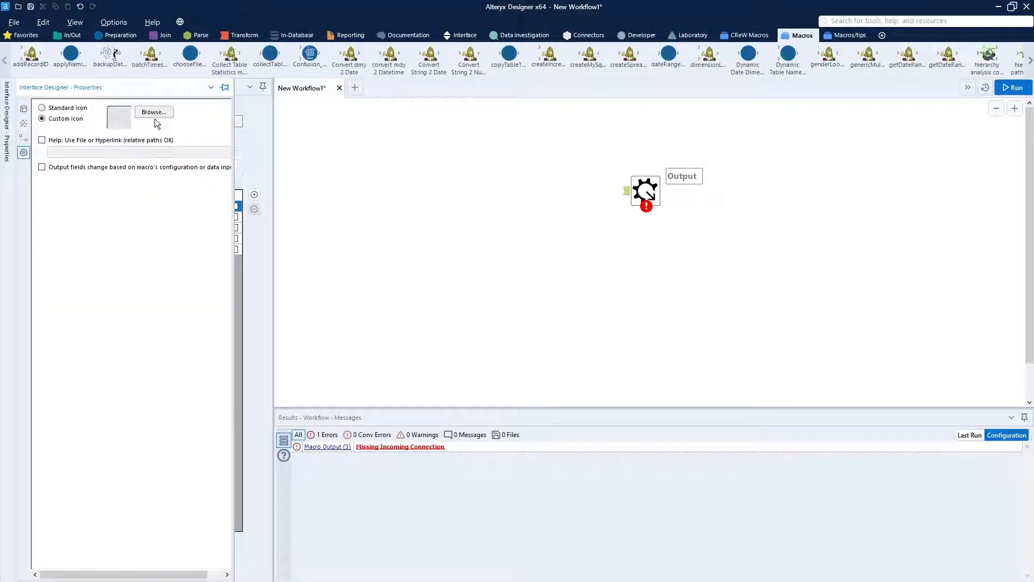
{"action": "left_click", "coordinate": [156, 114]}
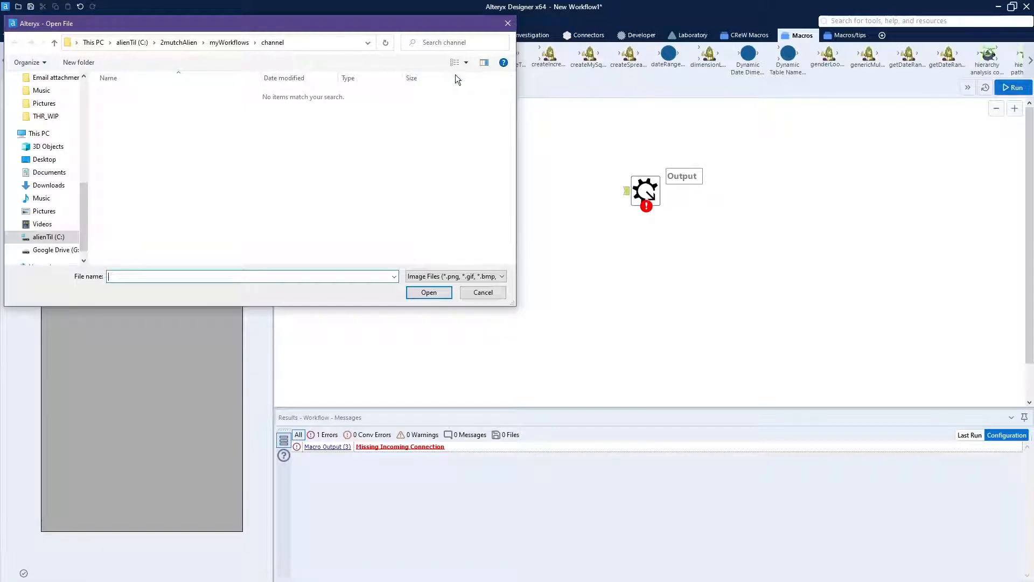
{"action": "left_click", "coordinate": [483, 292]}
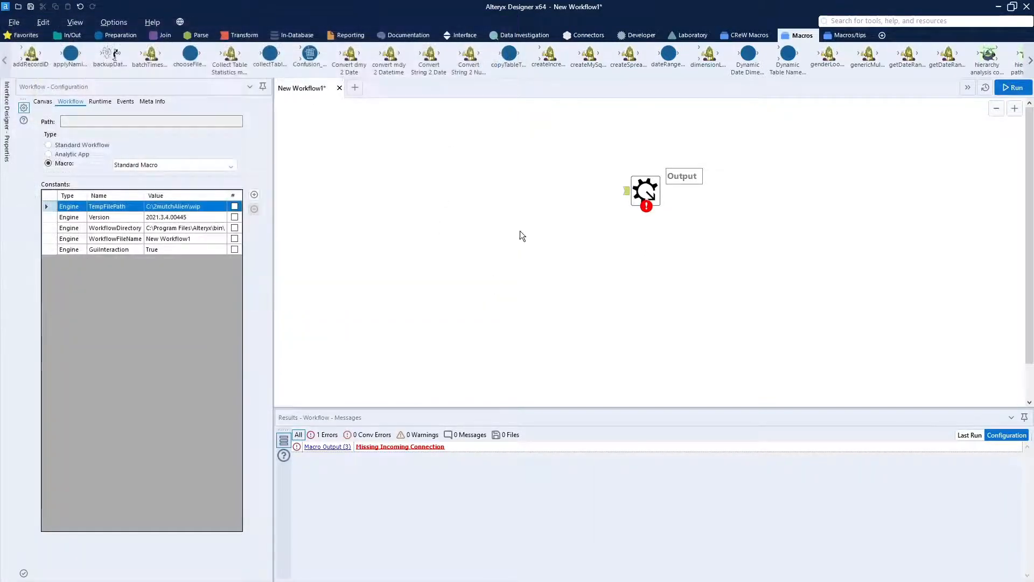
- Close New Workflow1 without saving its changes
{"action": "left_click", "coordinate": [340, 89]}
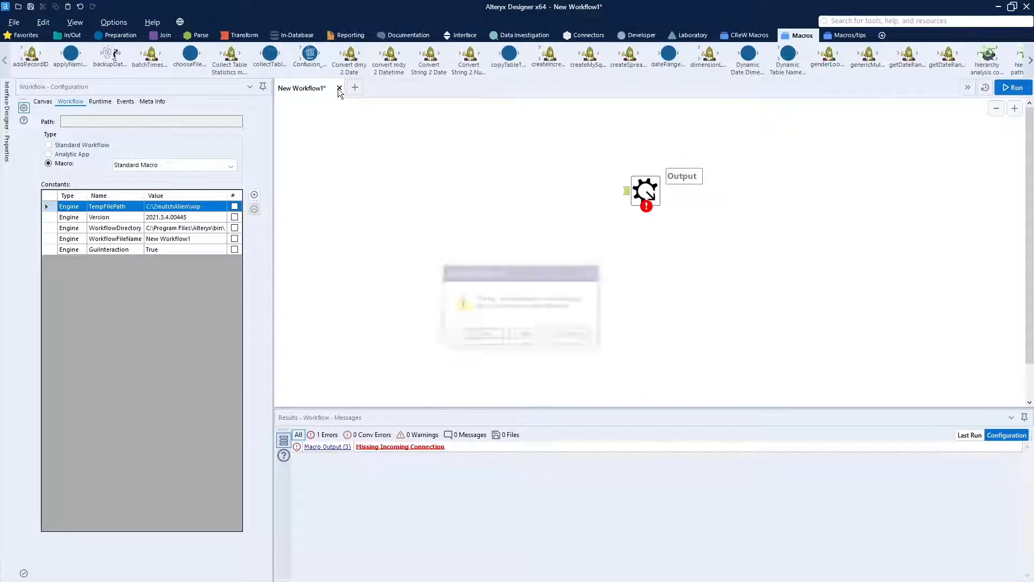
{"action": "left_click", "coordinate": [533, 335]}
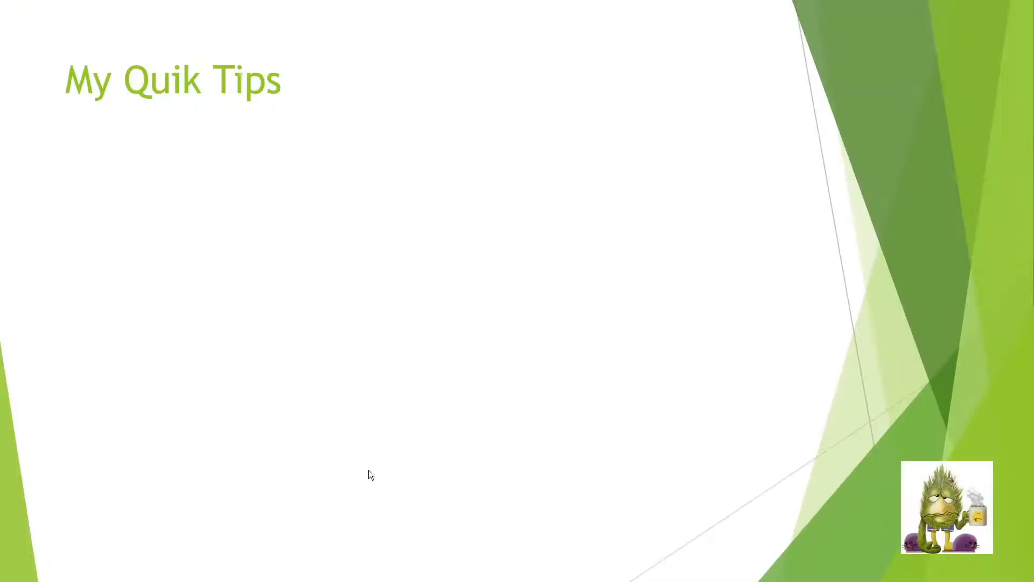
{"action": "left_click", "coordinate": [368, 470]}
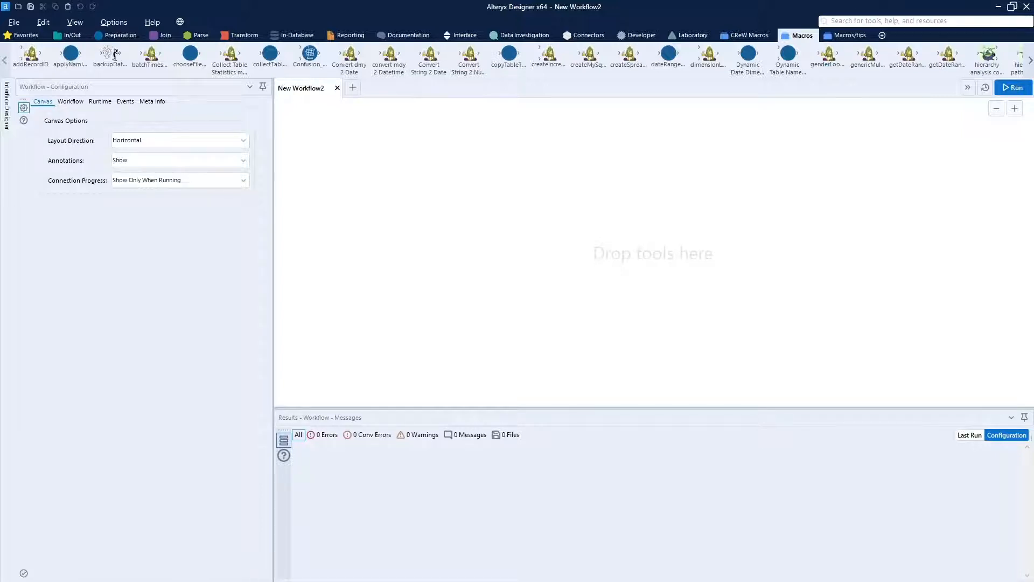
- Open the existing "quikTip rena..." macro containing the "Update Select with Reverse Field Map" action
{"action": "left_click_drag", "start_coordinate": [115, 53], "coordinate": [493, 231]}
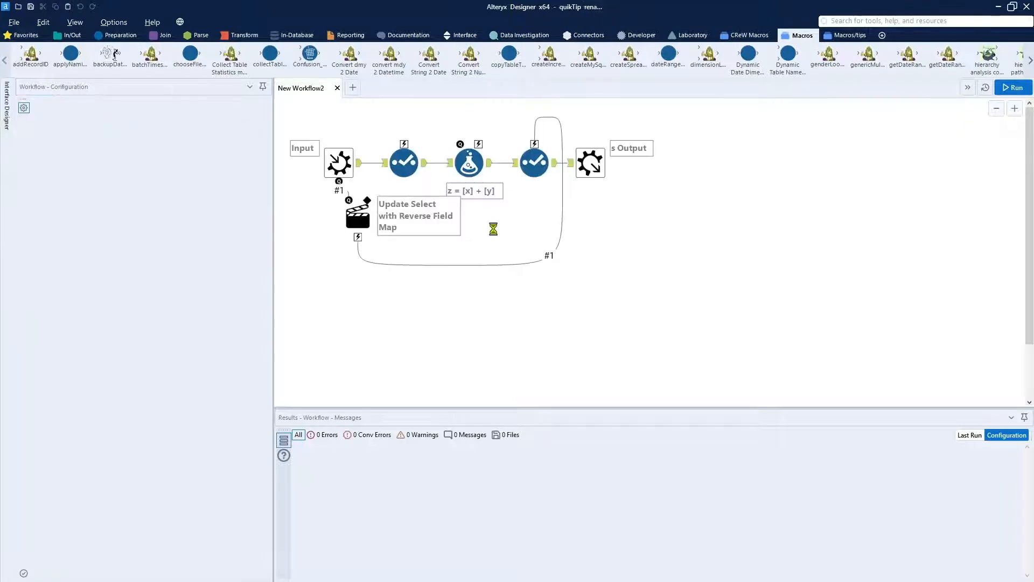
- Review the configurations of the macro's Macro Input, both Select tools, the z = [x] + [y] Formula and the Macro Output
{"action": "left_click", "coordinate": [411, 172]}
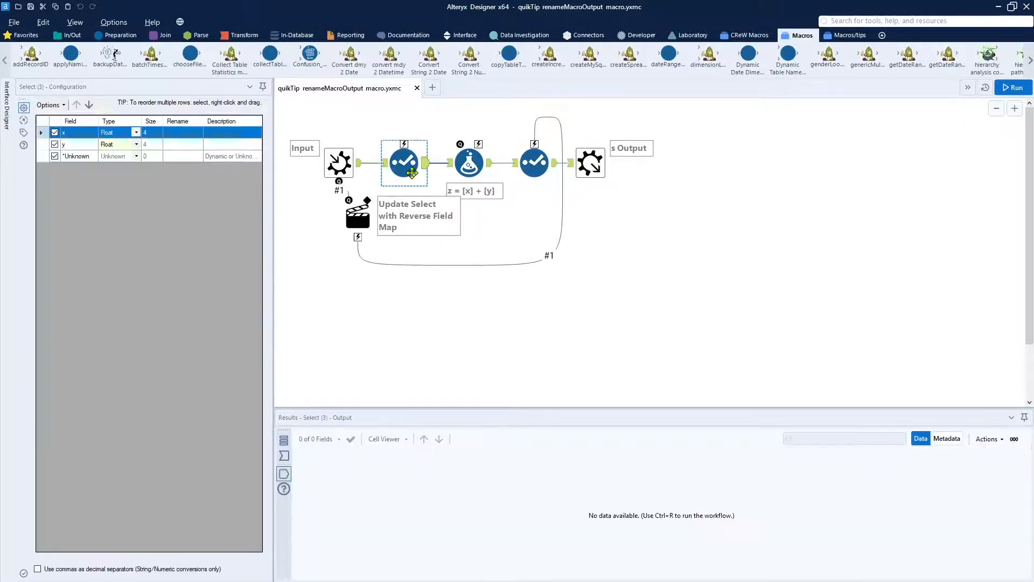
{"action": "left_click", "coordinate": [350, 168], "text": "ctrl"}
{"action": "left_click", "coordinate": [348, 162]}
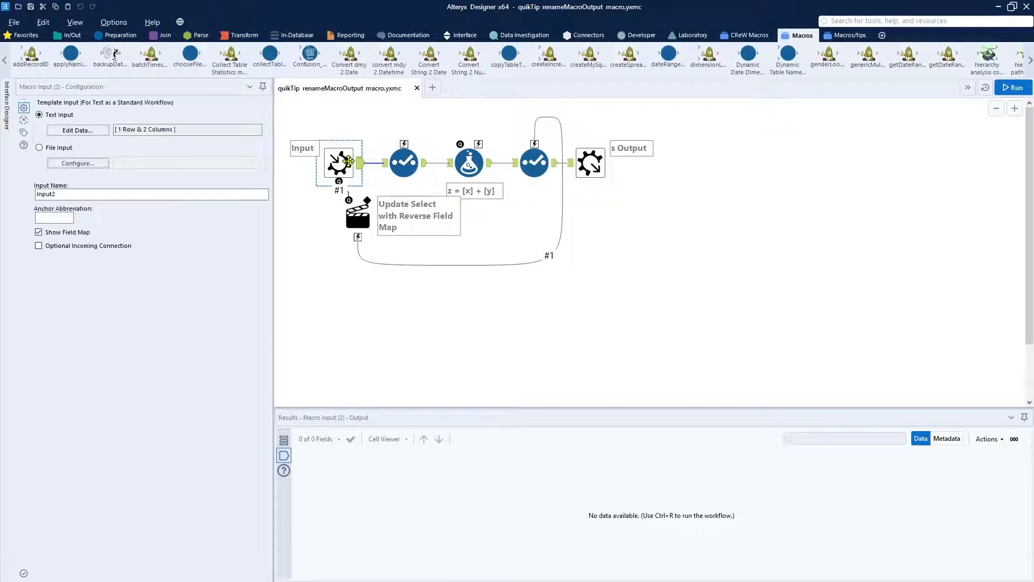
{"action": "left_click", "coordinate": [394, 172]}
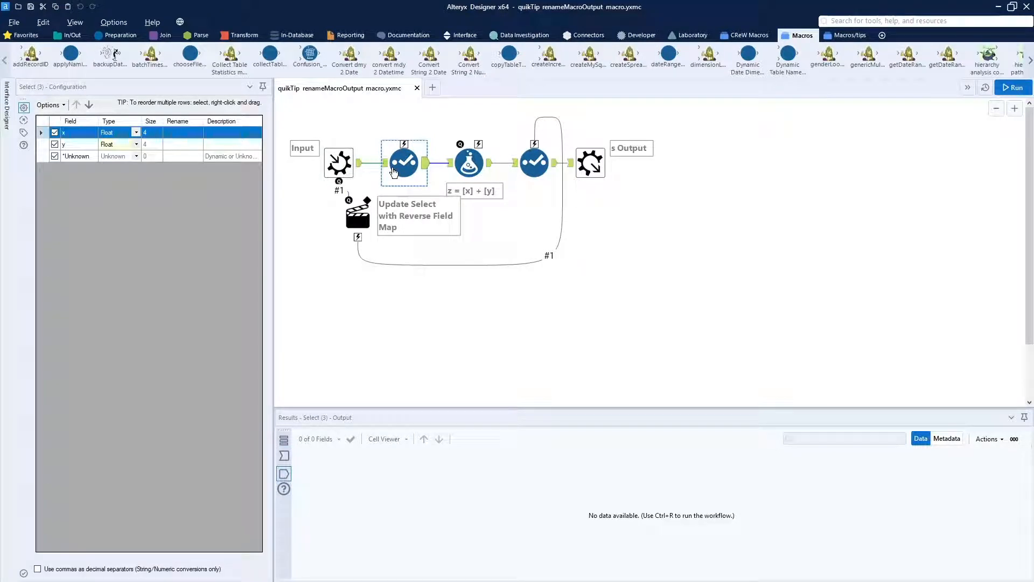
{"action": "left_click", "coordinate": [467, 170]}
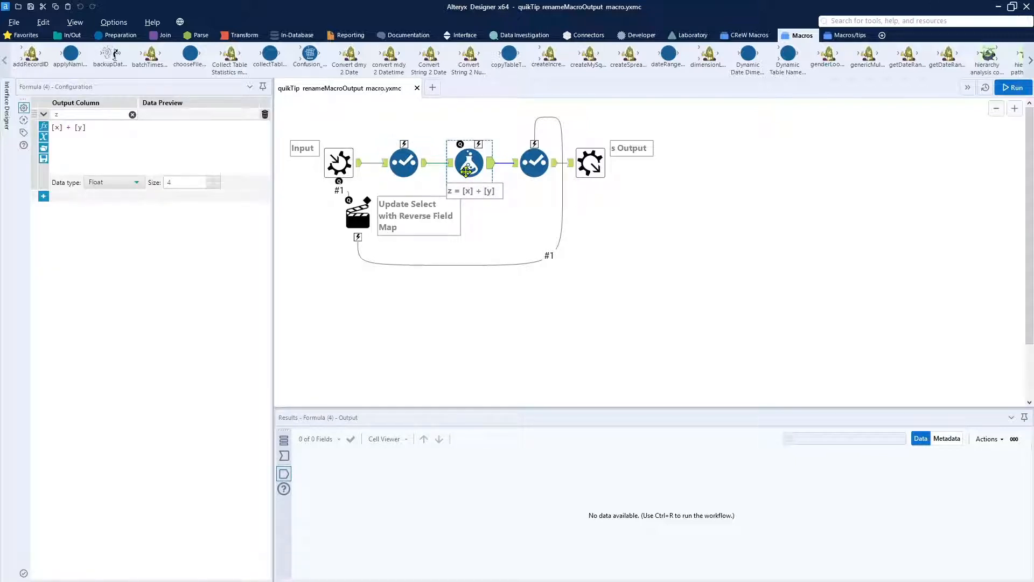
{"action": "left_click", "coordinate": [540, 173]}
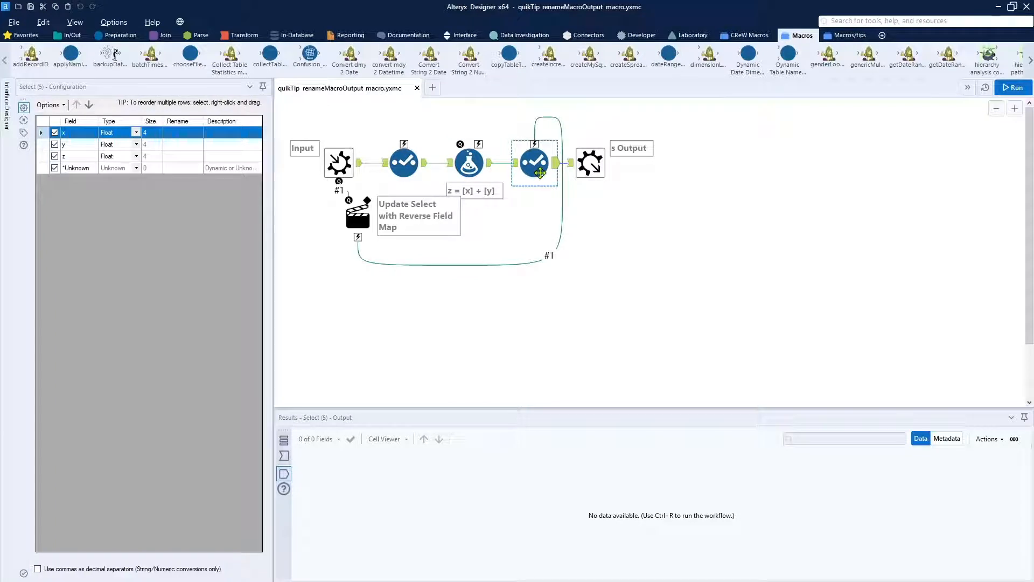
{"action": "left_click", "coordinate": [582, 178], "text": "ctrl"}
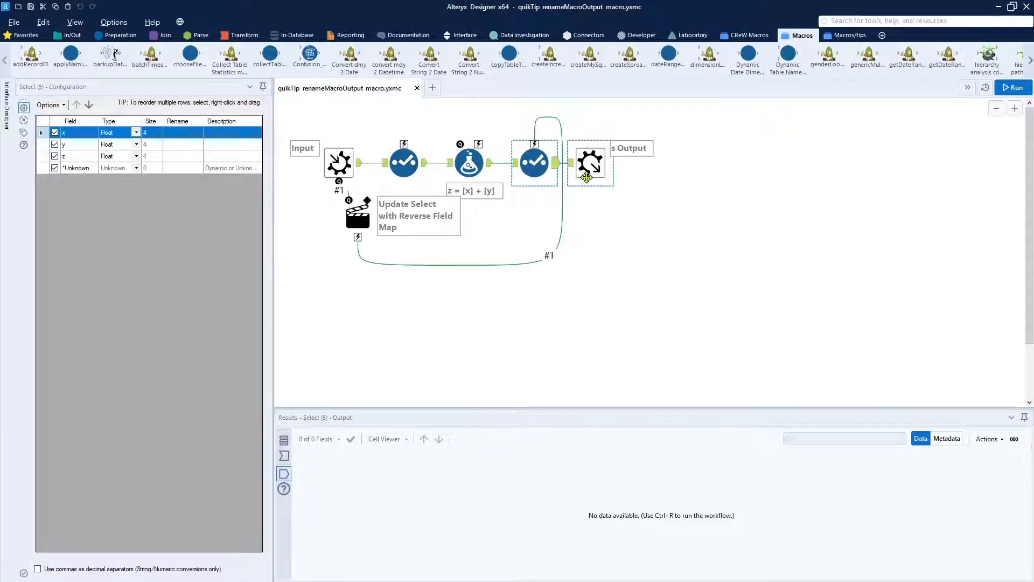
{"action": "left_click", "coordinate": [586, 177]}
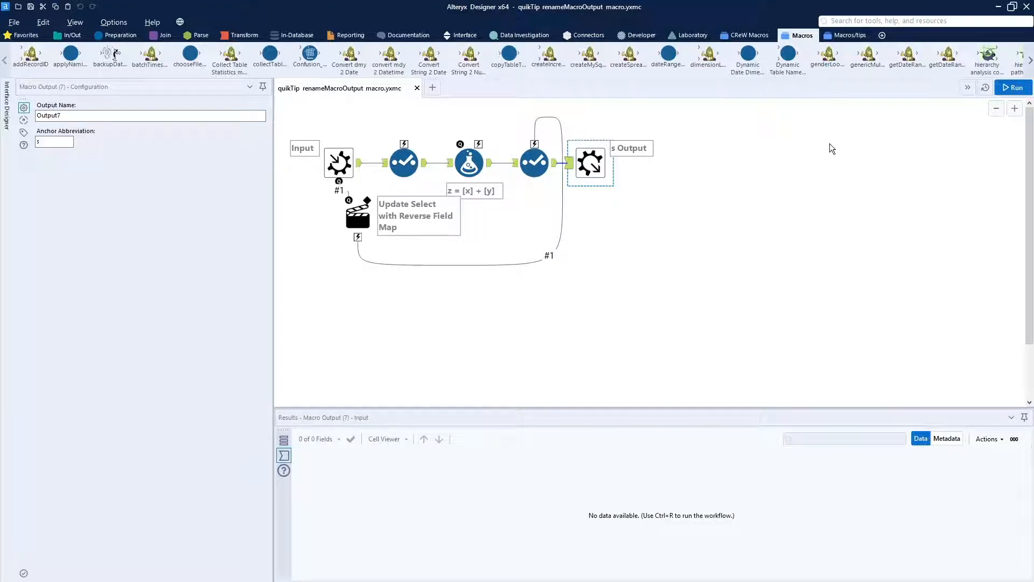
- Run the rename macro and inspect the output data of the Select tool after the Formula
{"action": "left_click", "coordinate": [1014, 88]}
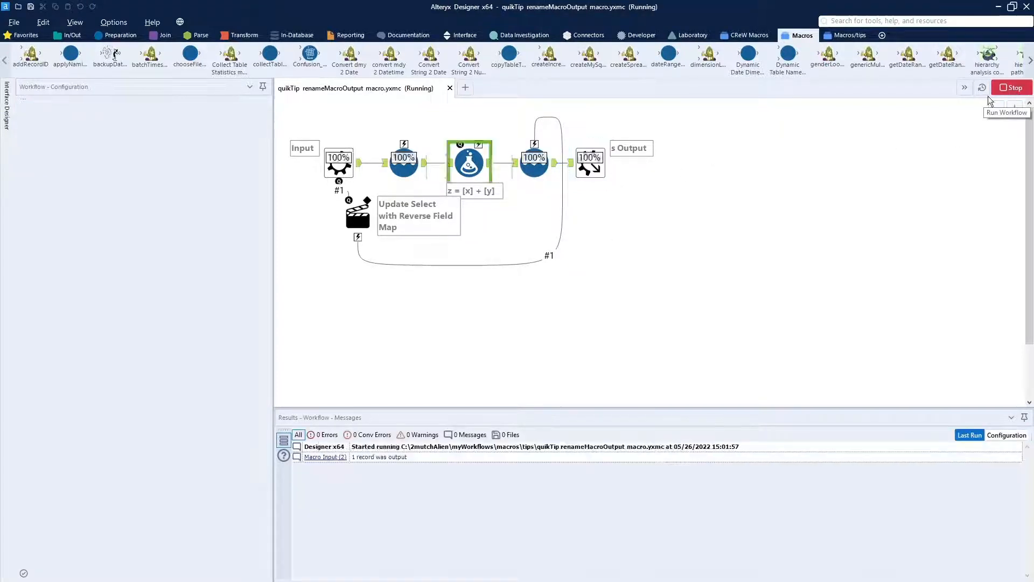
{"action": "left_click", "coordinate": [556, 173]}
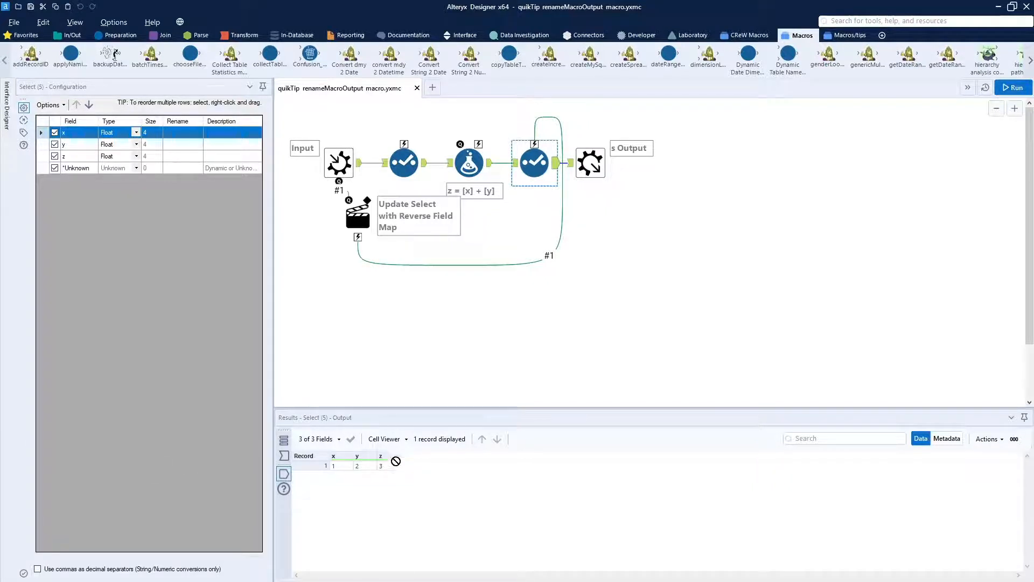
- Open "quikTip renameMacroOutput workflow.yxmd" and review its Text Input, first Select, macro field mapping and Browse tools
{"action": "left_click", "coordinate": [653, 330]}
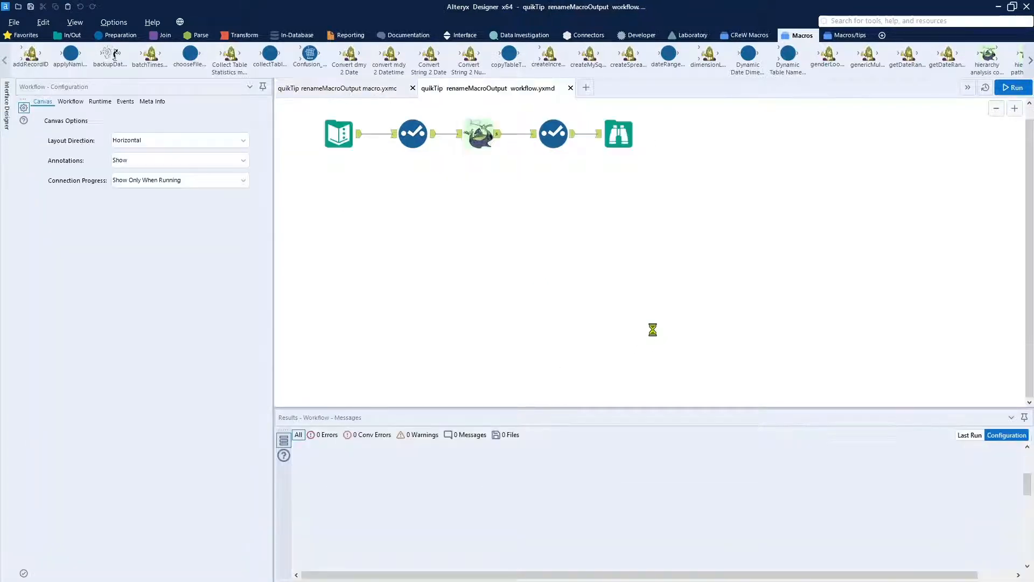
{"action": "left_click", "coordinate": [341, 135]}
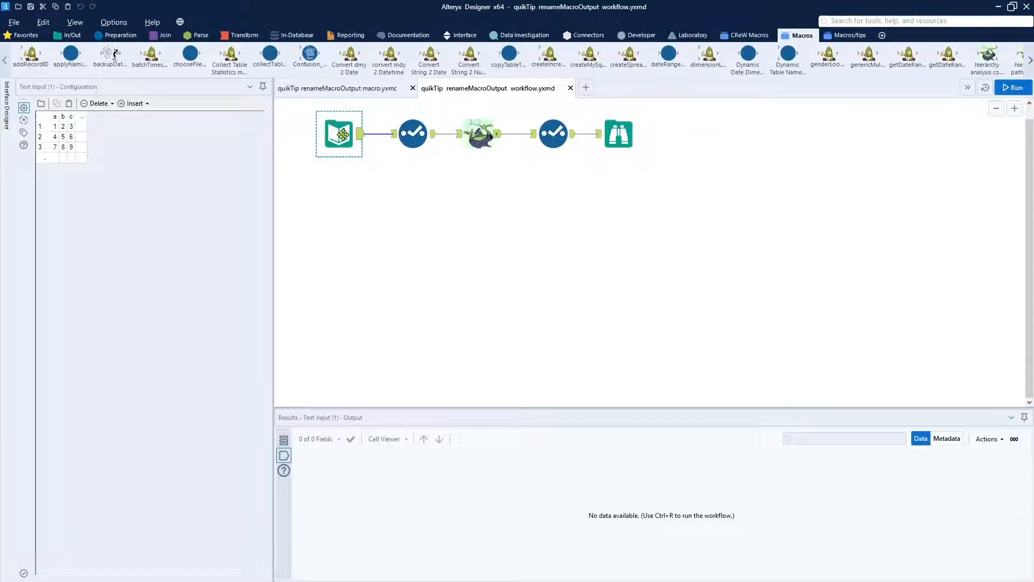
{"action": "left_click", "coordinate": [420, 143]}
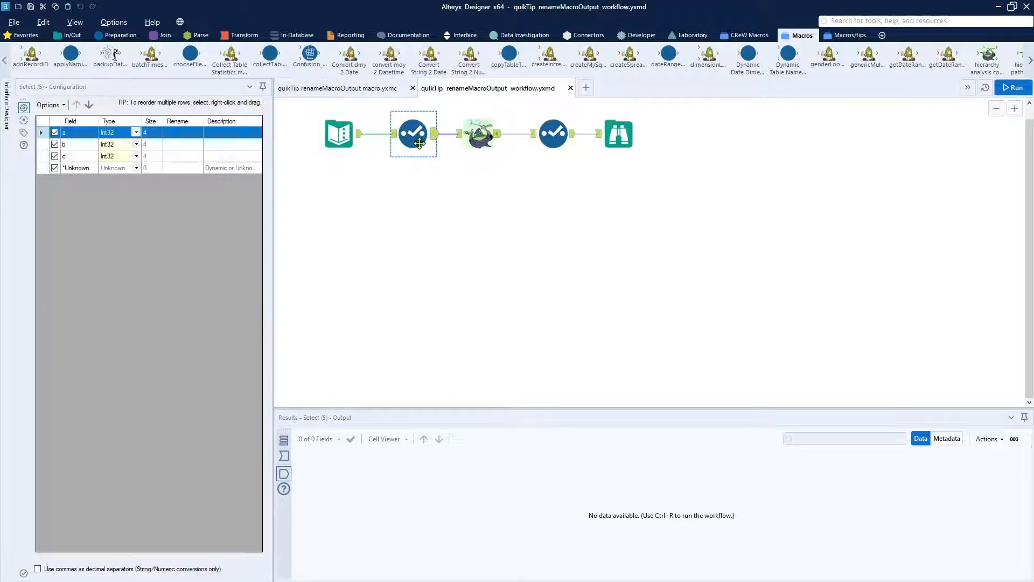
{"action": "left_click", "coordinate": [484, 150]}
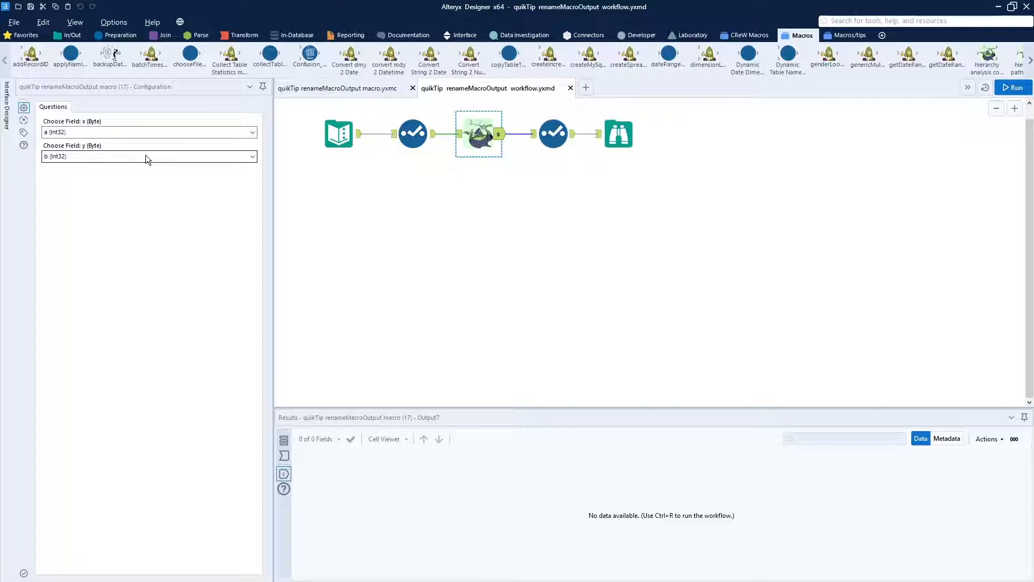
{"action": "left_click", "coordinate": [565, 138], "text": "ctrl"}
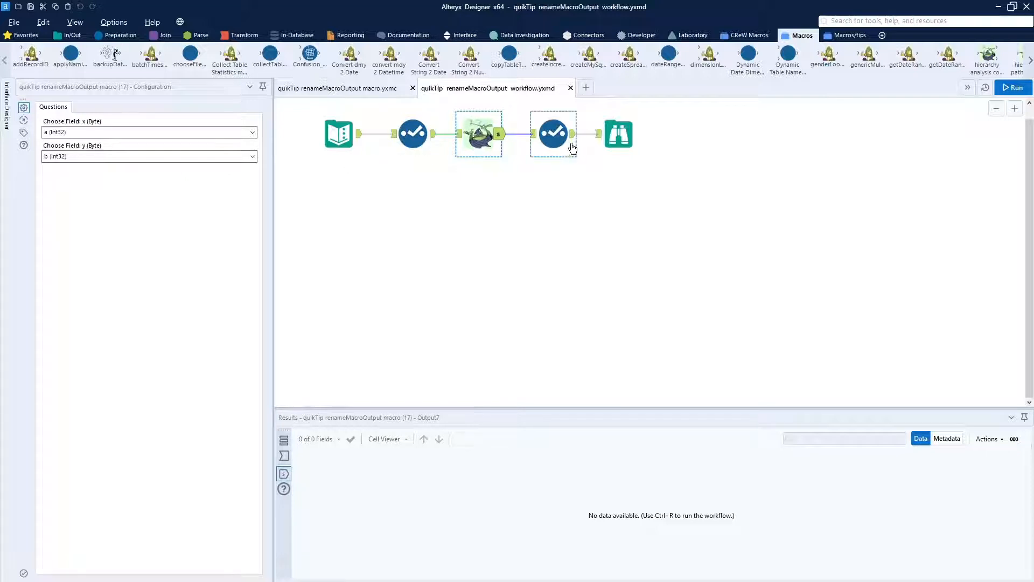
{"action": "left_click", "coordinate": [618, 136]}
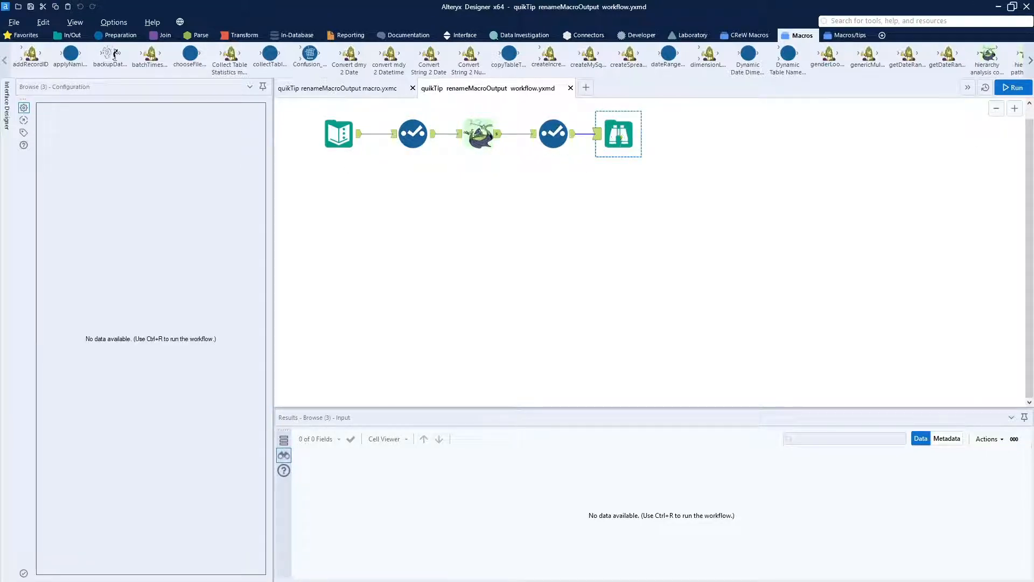
- Run the example workflow and inspect the field settings of the Select tool after the macro
{"action": "left_click", "coordinate": [1013, 89]}
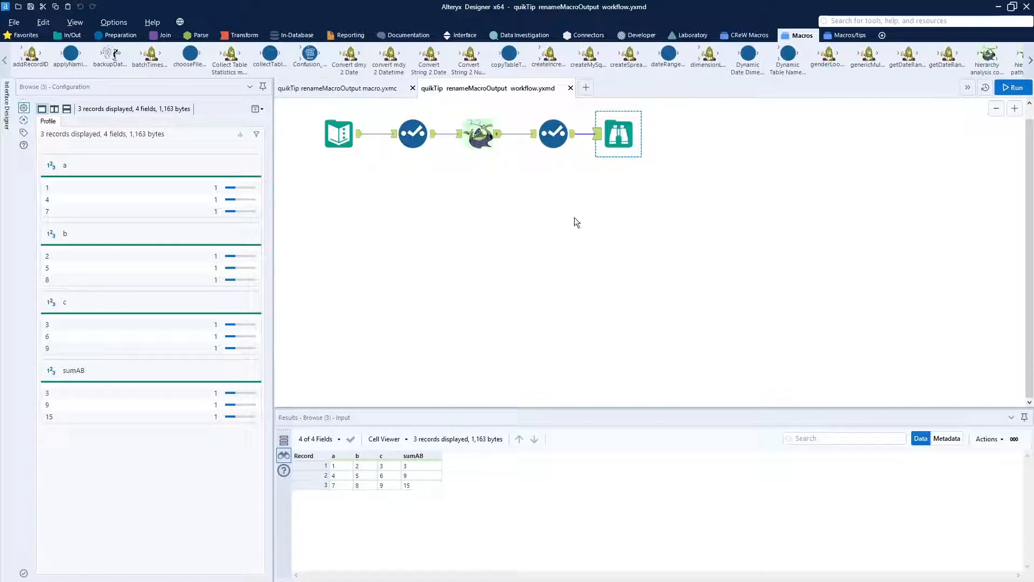
{"action": "left_click", "coordinate": [560, 134]}
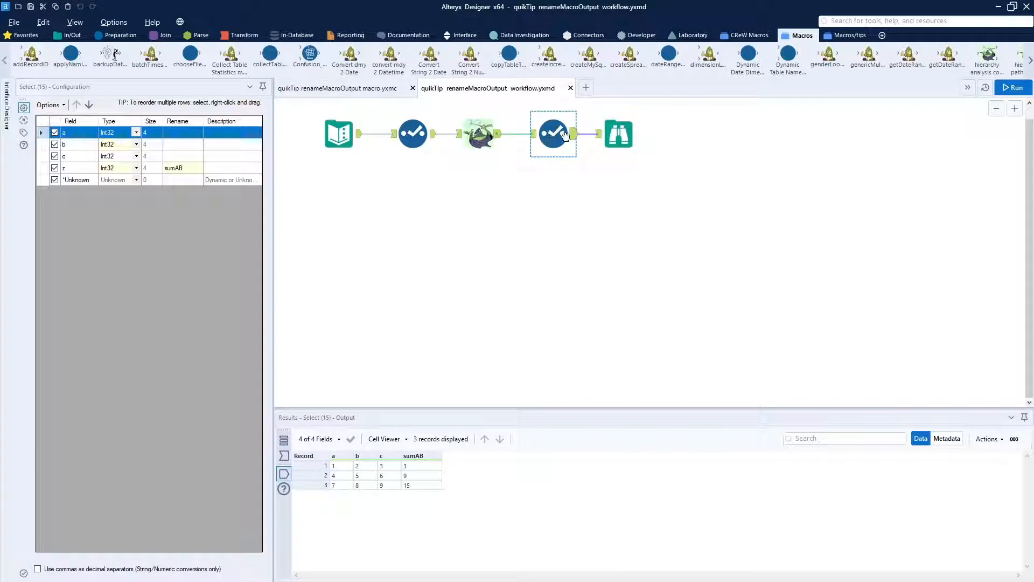
- Compare the Select tools inside the rename macro with the fields of the Select tool in the example workflow
{"action": "left_click", "coordinate": [378, 86]}
{"action": "left_click", "coordinate": [534, 162]}
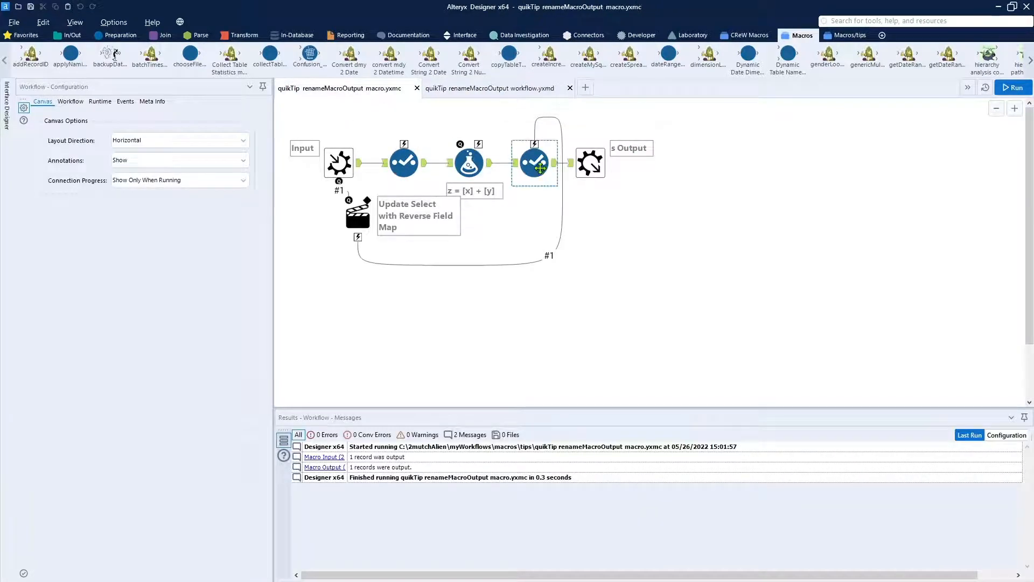
{"action": "left_click", "coordinate": [392, 168], "text": "ctrl"}
{"action": "left_click", "coordinate": [392, 168], "text": "ctrl"}
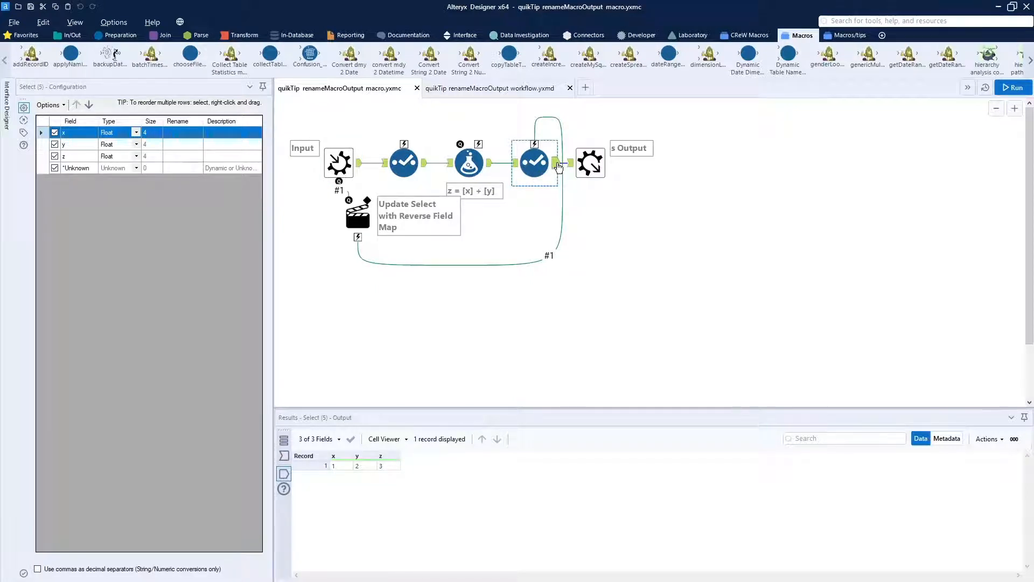
{"action": "left_click", "coordinate": [470, 151], "text": "ctrl"}
{"action": "left_click", "coordinate": [477, 91]}
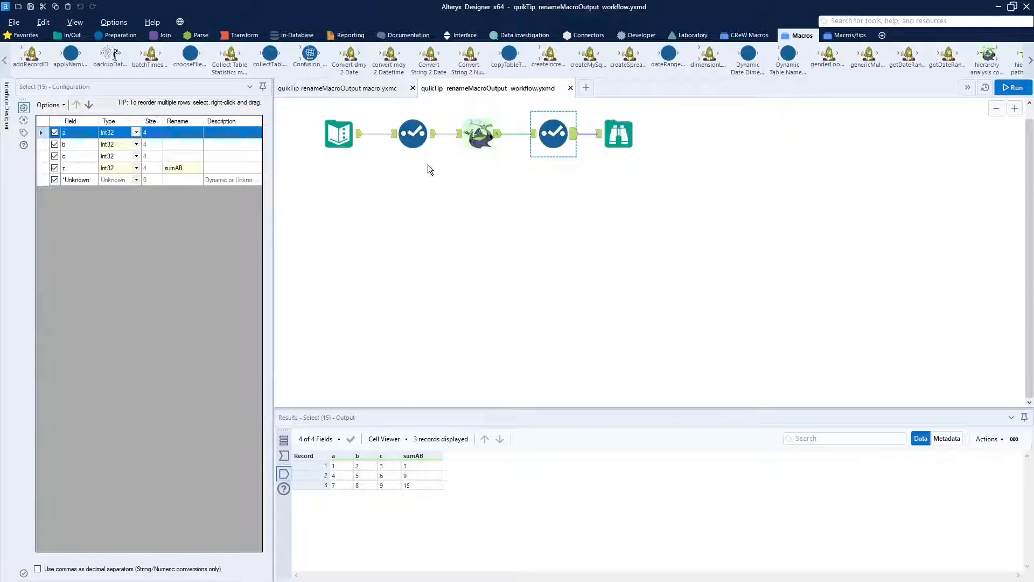
- Review the action types available for the macro's Action tool, keeping Update Select with Reverse Field Map, and check the Select tool it updates
{"action": "left_click", "coordinate": [371, 93]}
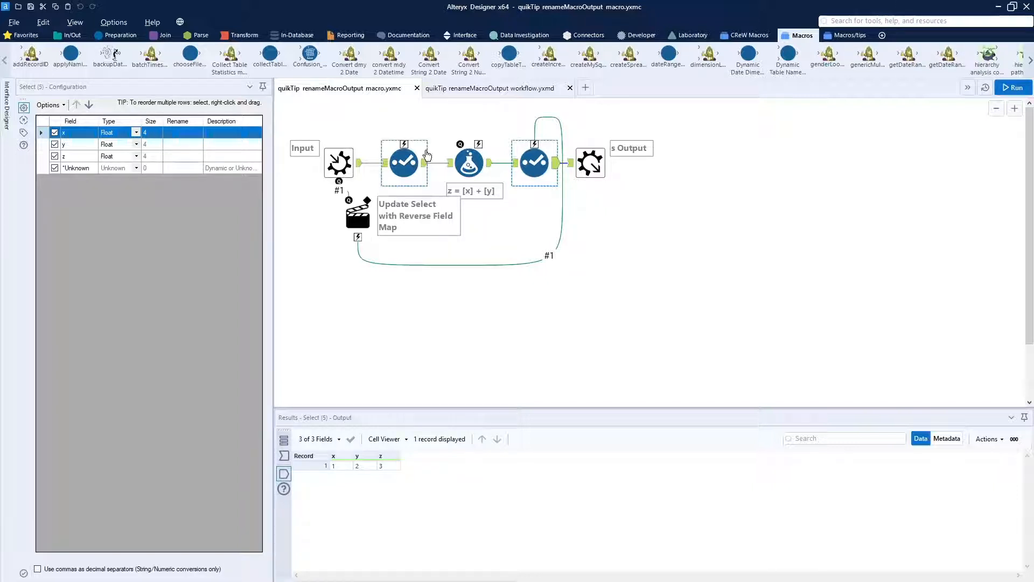
{"action": "left_click", "coordinate": [360, 217]}
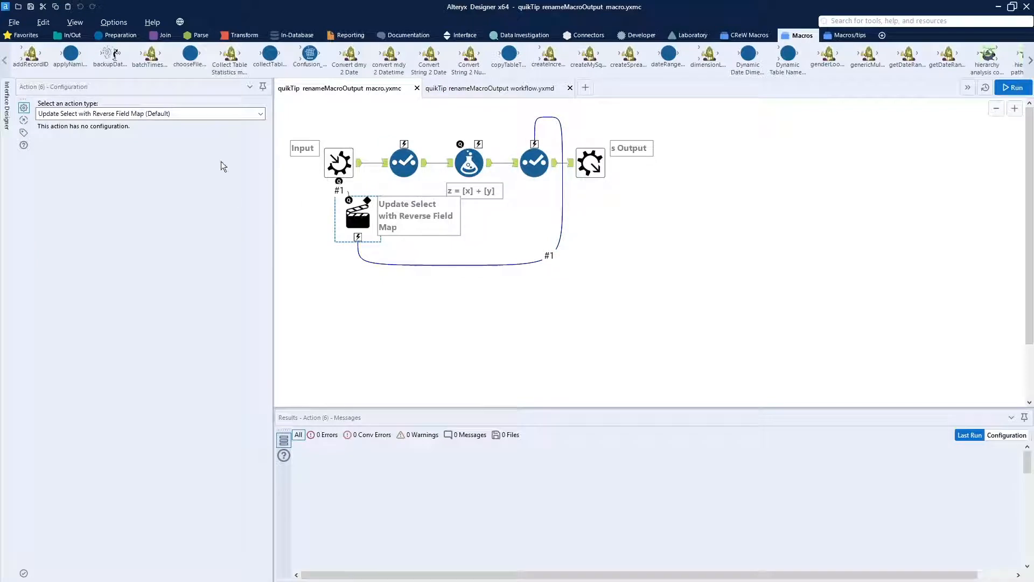
{"action": "left_click", "coordinate": [260, 114]}
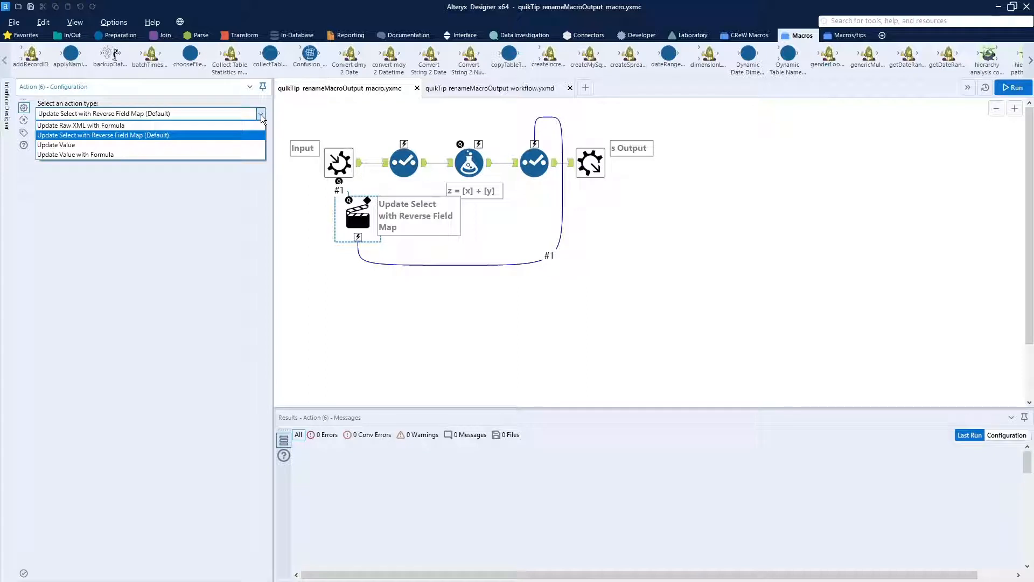
{"action": "left_click", "coordinate": [260, 114]}
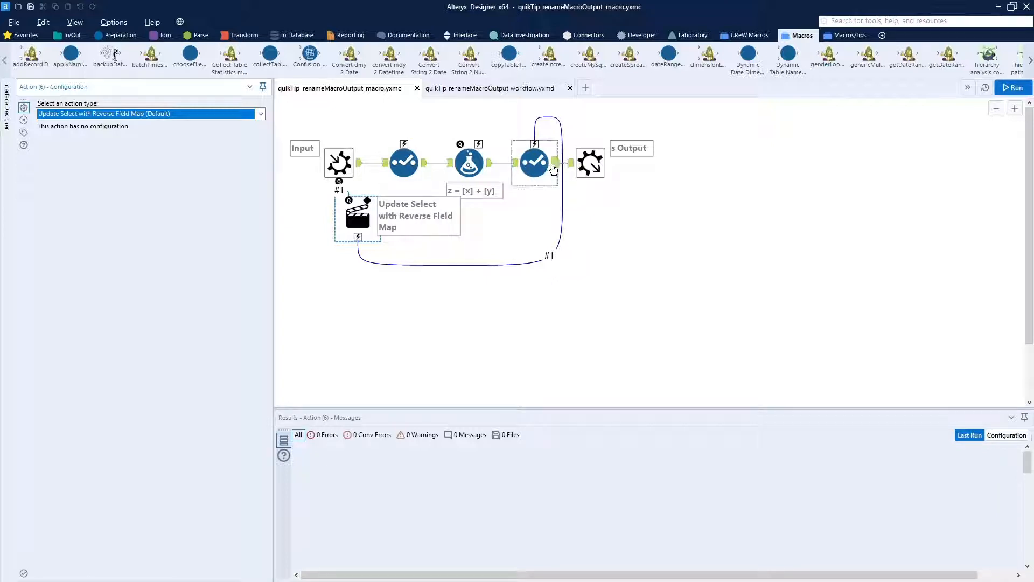
{"action": "left_click", "coordinate": [541, 165]}
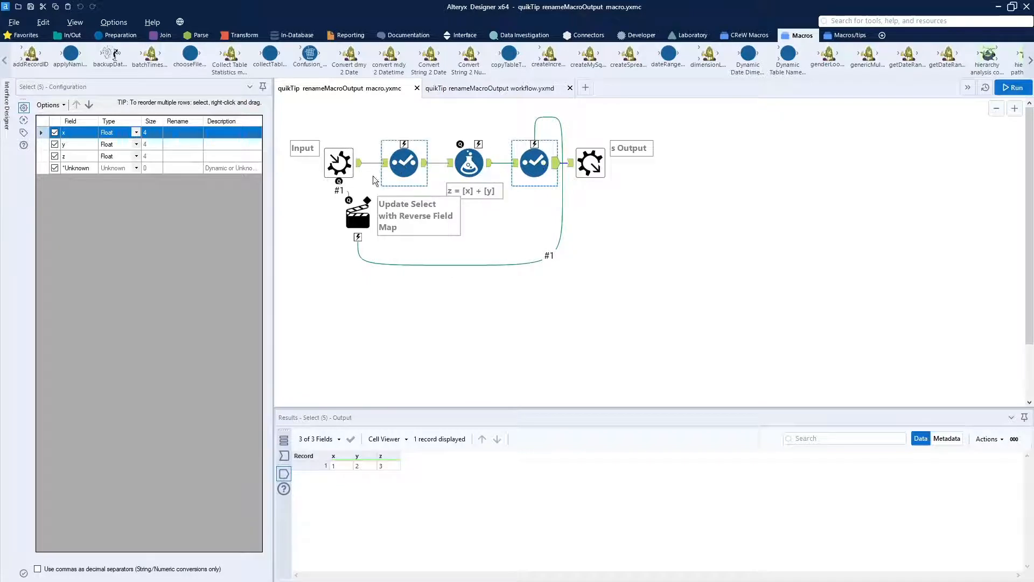
- Examine the field metadata at the example workflow's Browse tool and compare it with the rename macro's Select fields
{"action": "left_click", "coordinate": [475, 88]}
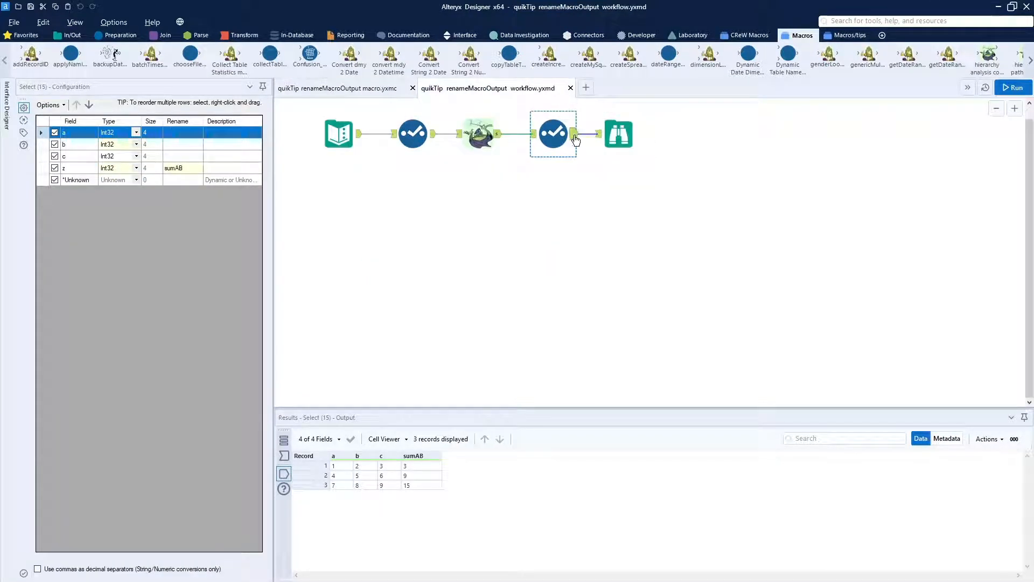
{"action": "left_click", "coordinate": [618, 134]}
{"action": "left_click", "coordinate": [941, 438]}
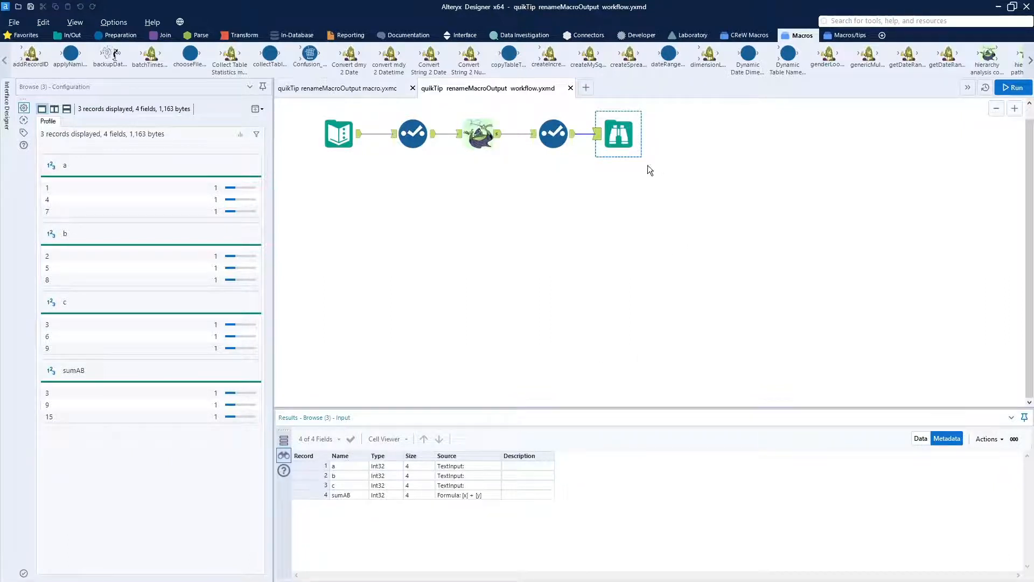
{"action": "left_click", "coordinate": [384, 90]}
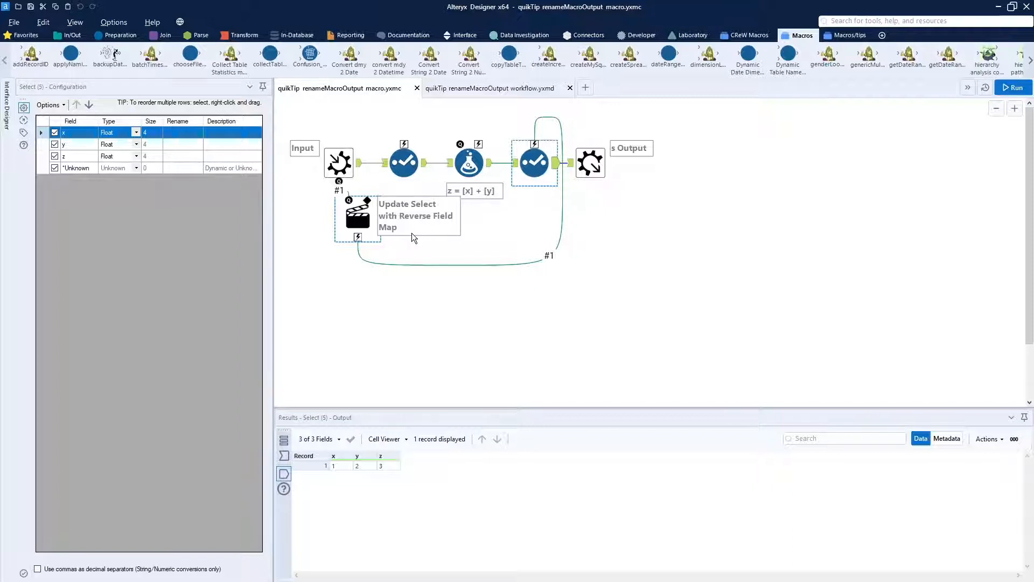
{"action": "left_click", "coordinate": [507, 93]}
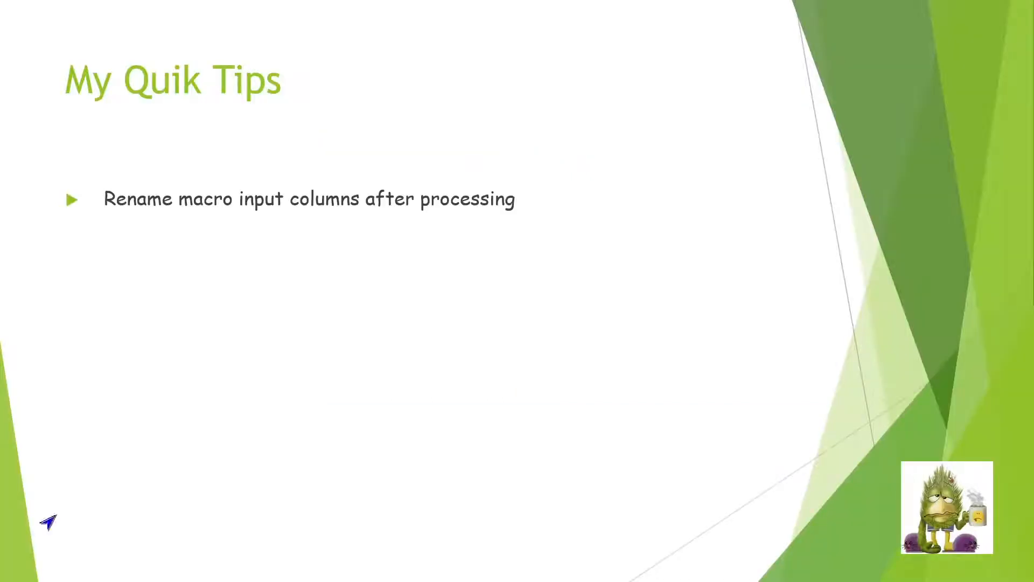
{"action": "left_click", "coordinate": [280, 456]}
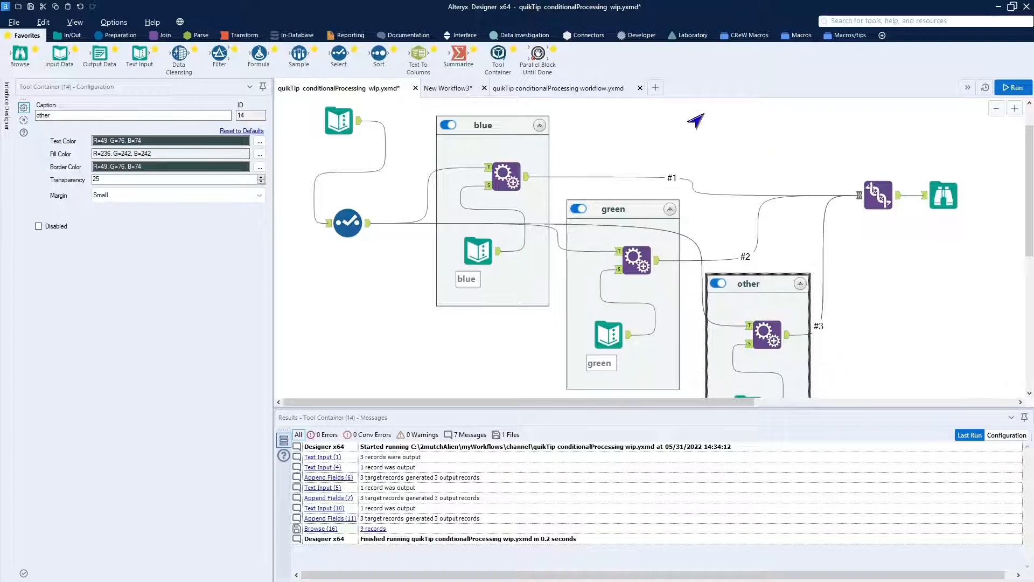
- Look up the Tool Container among the Documentation tools and the Favorites tools
{"action": "left_click", "coordinate": [386, 39]}
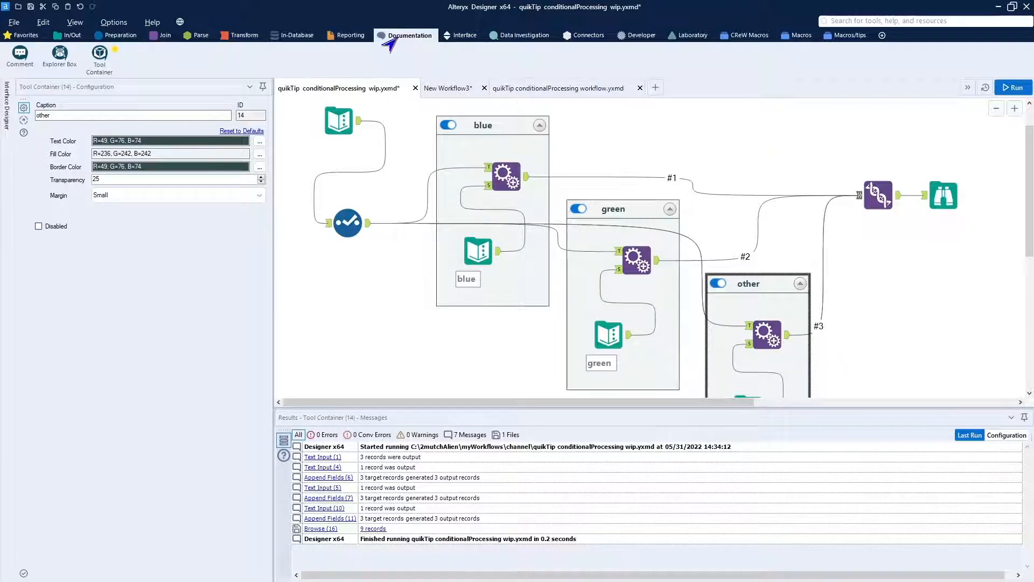
{"action": "left_click", "coordinate": [27, 36]}
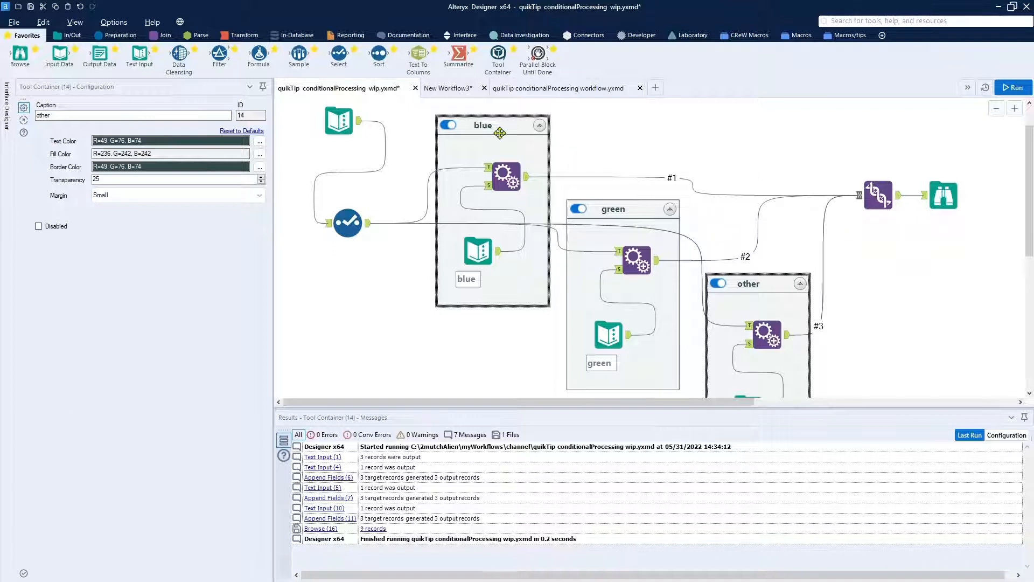
- Review the ID Text Input and the colorDescription Text Inputs in the blue, green and other containers of the conditional processing workflow
{"action": "left_click", "coordinate": [344, 119]}
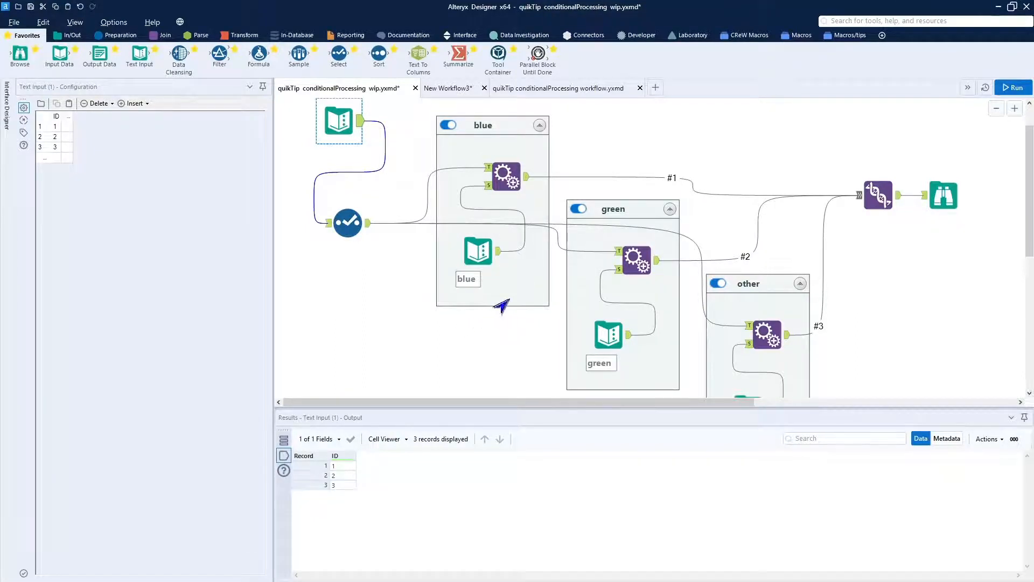
{"action": "left_click", "coordinate": [478, 267]}
{"action": "left_click", "coordinate": [609, 334]}
{"action": "scroll", "coordinate": [762, 372], "scroll_direction": "up", "scroll_amount": 1}
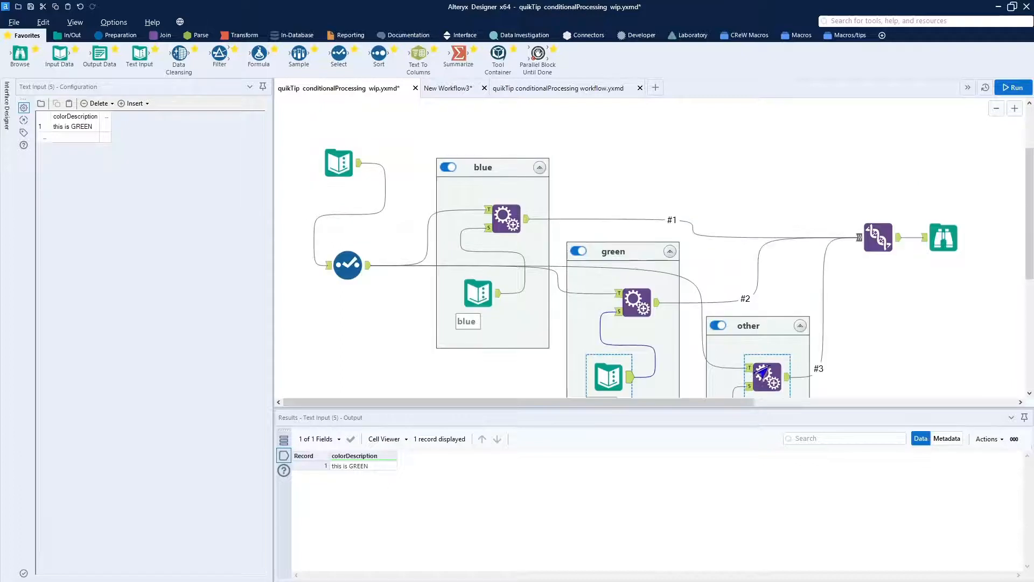
{"action": "scroll", "coordinate": [763, 372], "scroll_direction": "down", "scroll_amount": 4}
{"action": "left_click", "coordinate": [748, 269]}
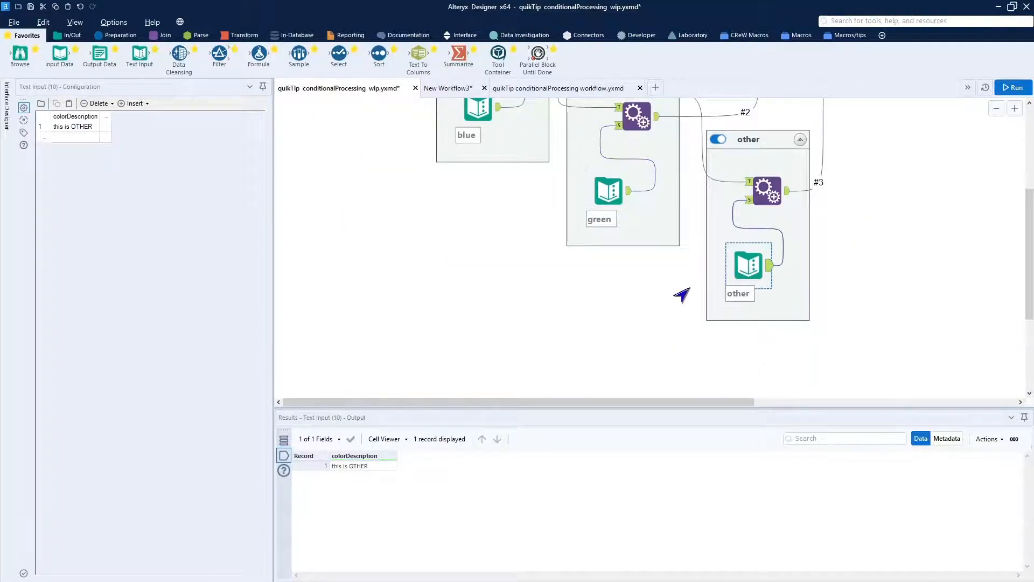
- Run the conditional processing workflow with the blue, green and other containers enabled and inspect the records at the Browse tool
{"action": "scroll", "coordinate": [598, 291], "scroll_direction": "up", "scroll_amount": 2}
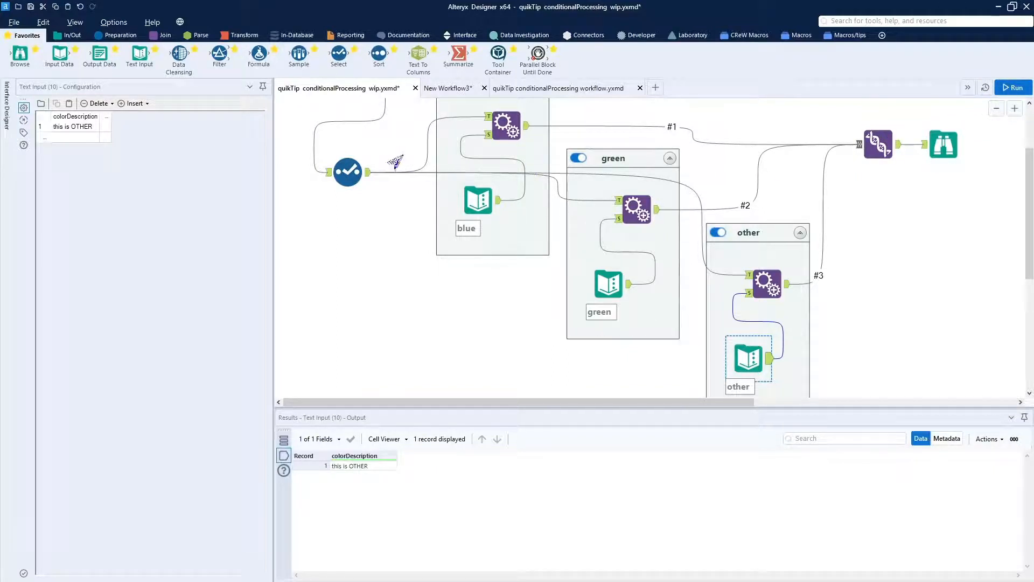
{"action": "left_click", "coordinate": [1013, 88]}
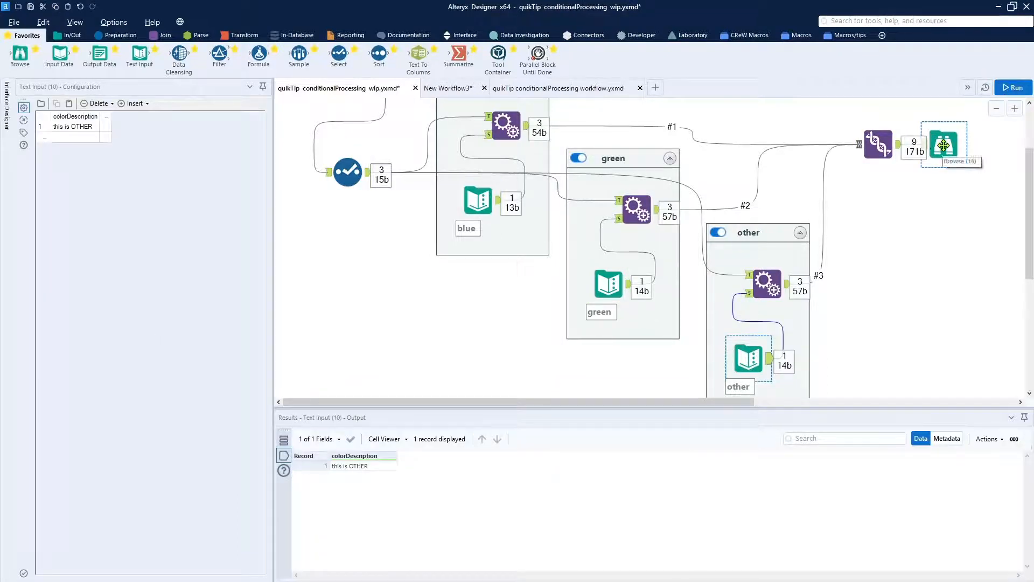
{"action": "left_click", "coordinate": [935, 141]}
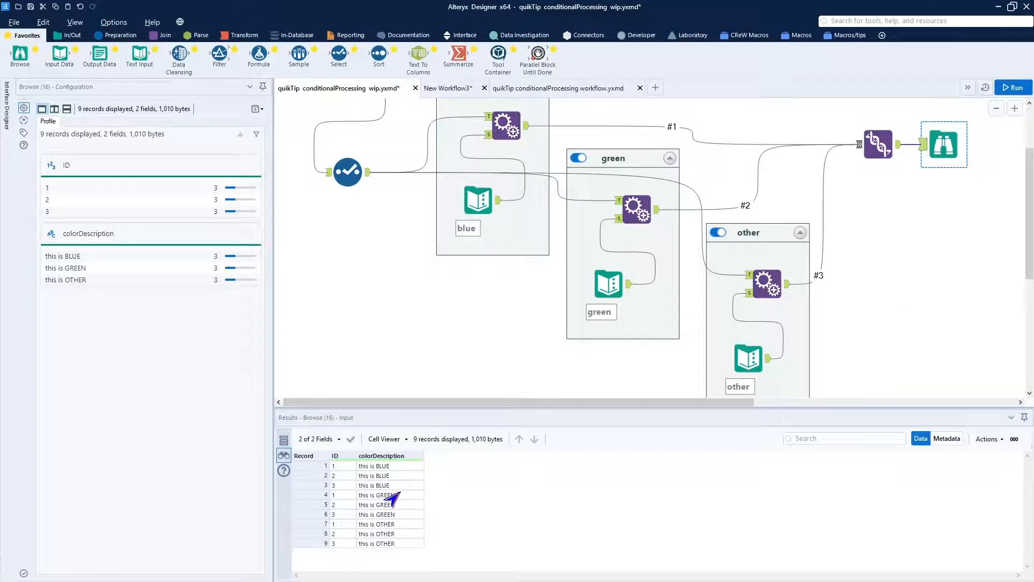
{"action": "scroll", "coordinate": [479, 372], "scroll_direction": "up", "scroll_amount": 2}
{"action": "scroll", "coordinate": [485, 365], "scroll_direction": "down", "scroll_amount": 2}
{"action": "scroll", "coordinate": [485, 365], "scroll_direction": "up", "scroll_amount": 2}
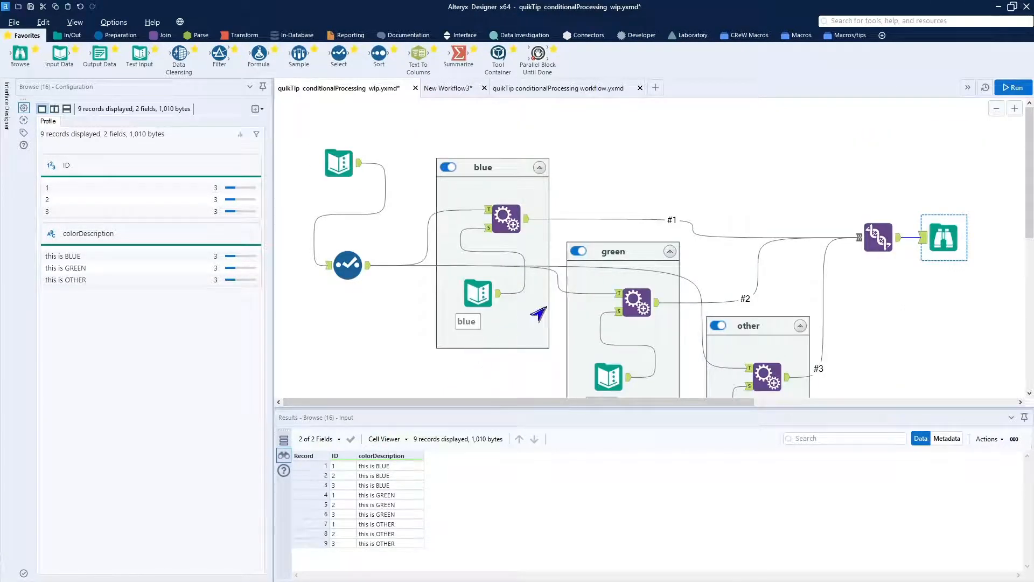
- Disable the green and other containers and run the workflow with only the blue container active
{"action": "left_click", "coordinate": [575, 254]}
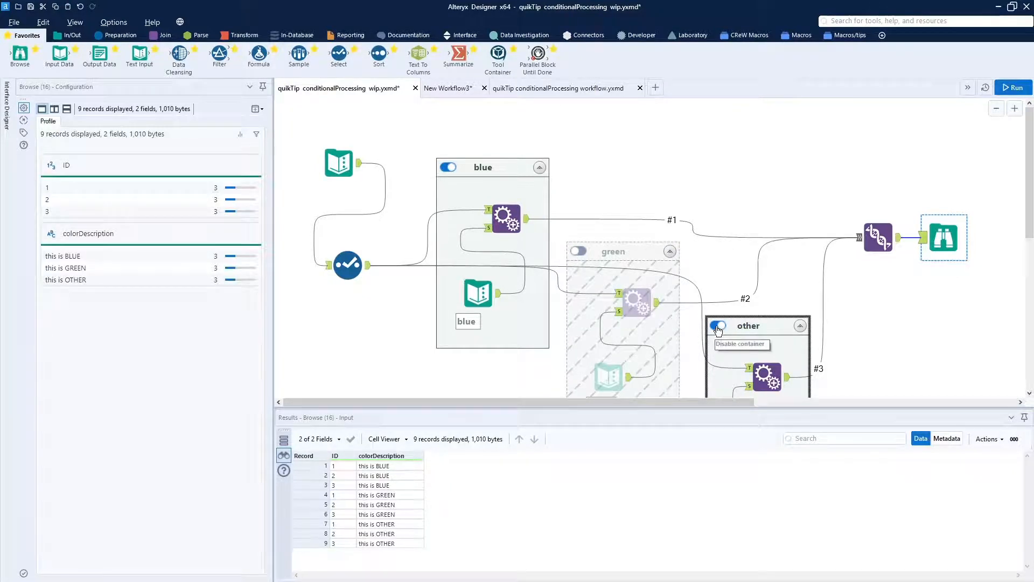
{"action": "left_click", "coordinate": [718, 325]}
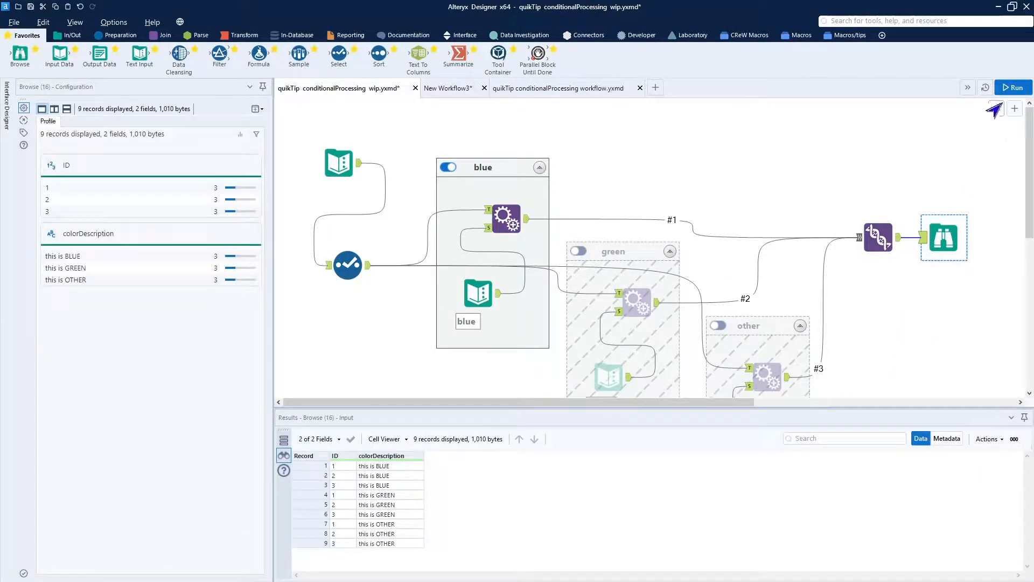
{"action": "left_click", "coordinate": [1013, 87]}
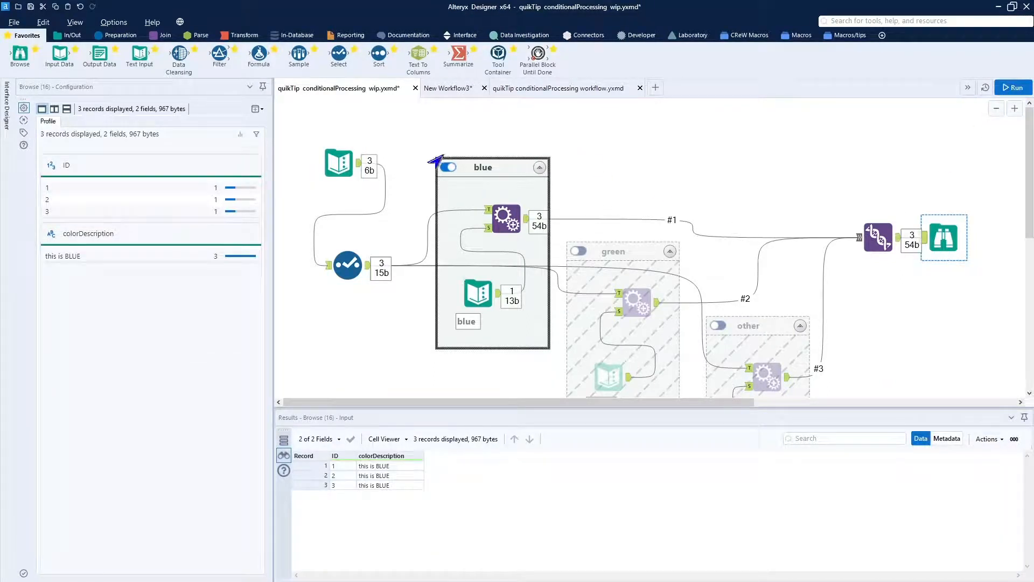
- Disable the blue container, leave only the other container enabled, and rerun the workflow to inspect the Browse output
{"action": "left_click", "coordinate": [447, 167]}
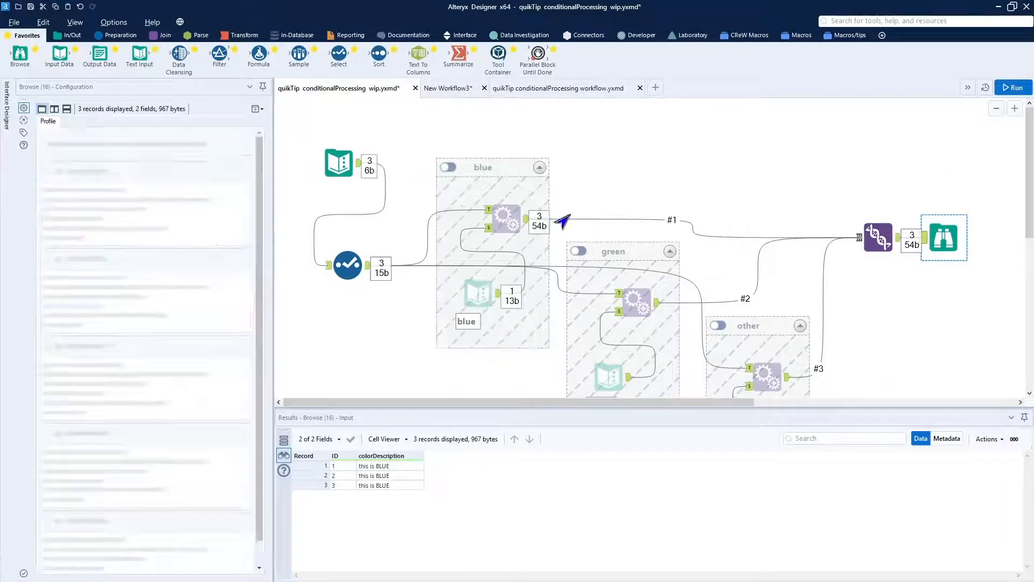
{"action": "left_click", "coordinate": [579, 251]}
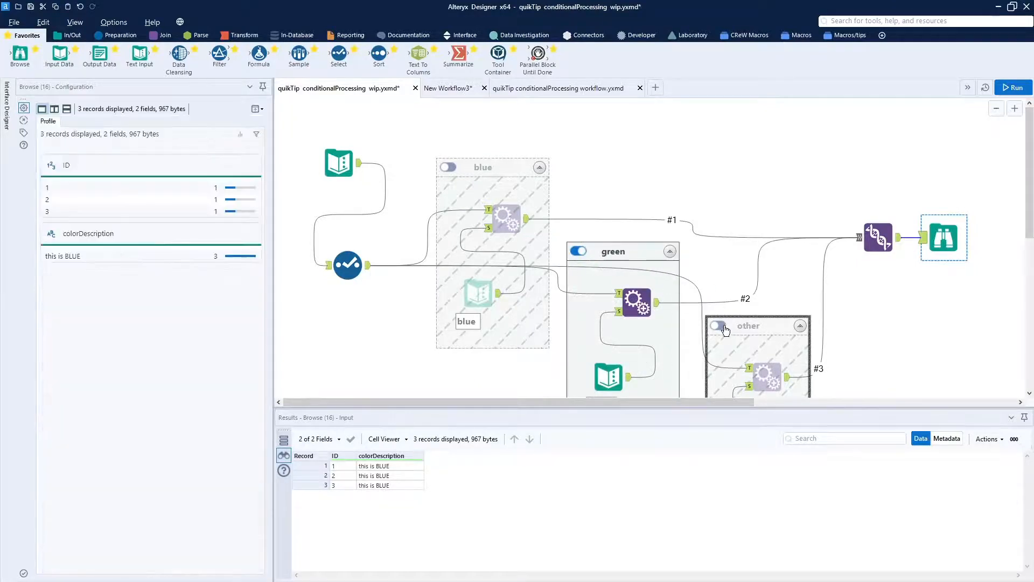
{"action": "left_click", "coordinate": [754, 330]}
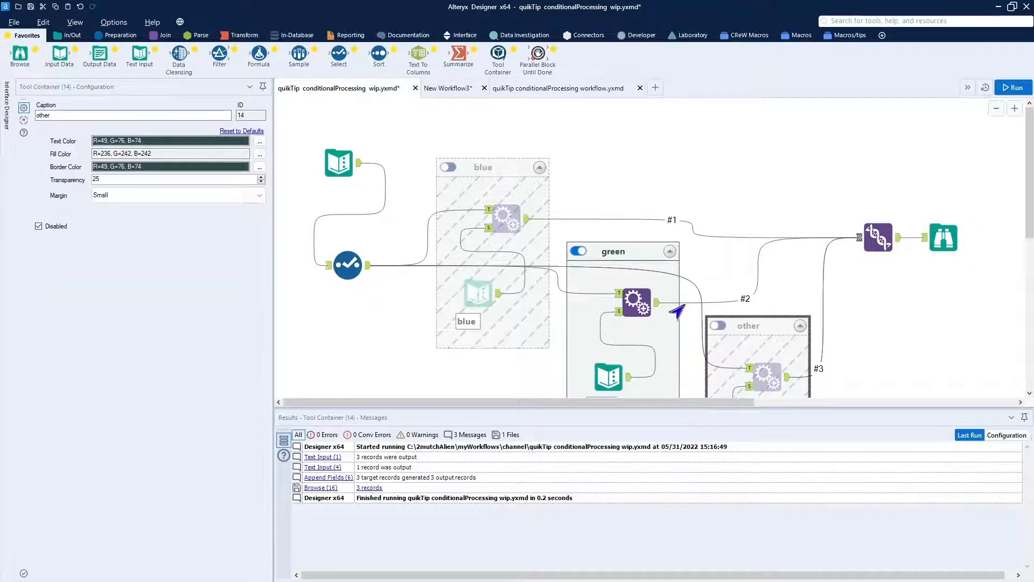
{"action": "left_click", "coordinate": [578, 251]}
{"action": "left_click", "coordinate": [719, 326]}
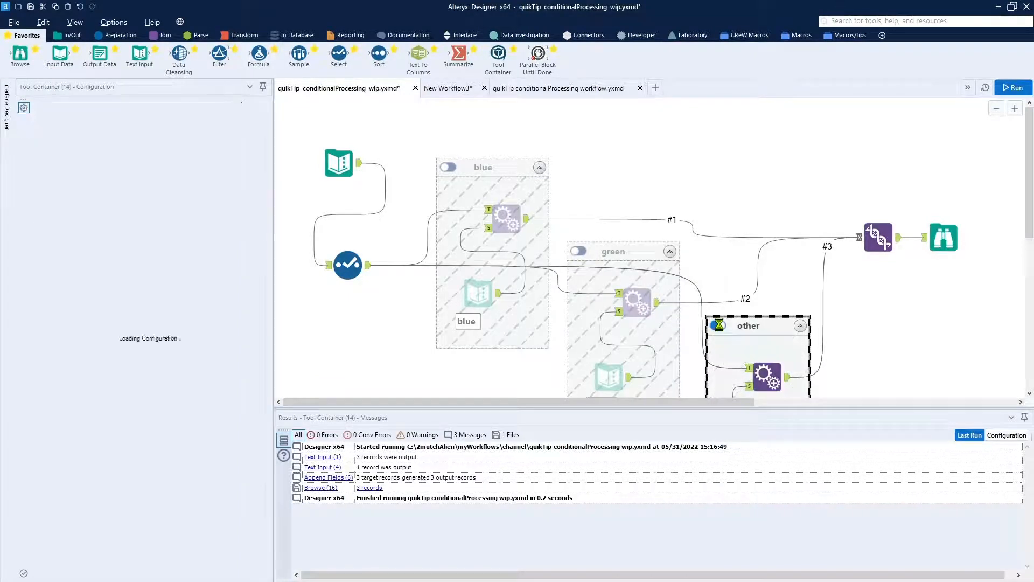
{"action": "left_click", "coordinate": [1013, 90]}
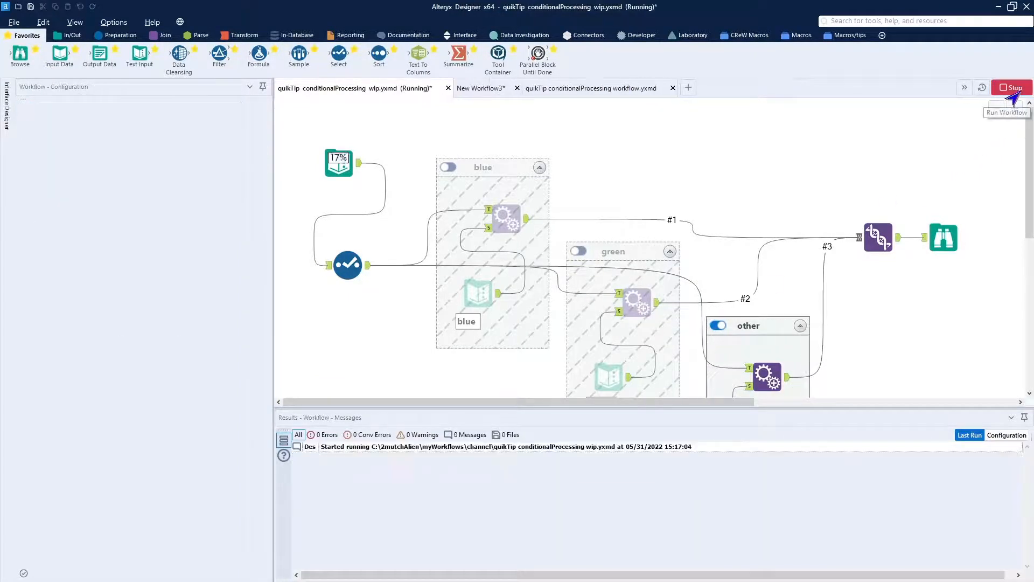
{"action": "left_click", "coordinate": [940, 251]}
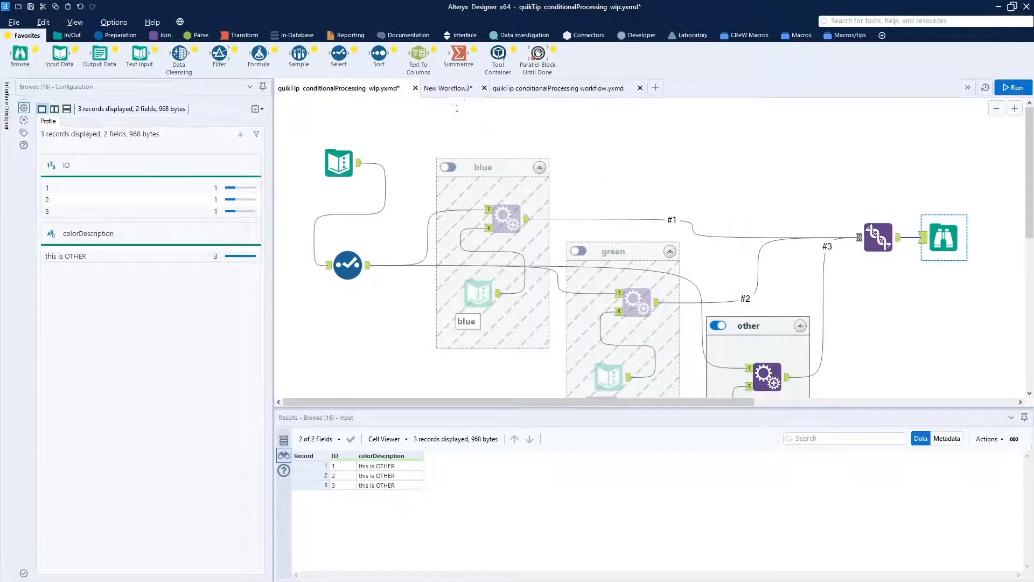
- Compare the container layout with New Workflow3 by collapsing and re-expanding the blue container
{"action": "left_click", "coordinate": [431, 95]}
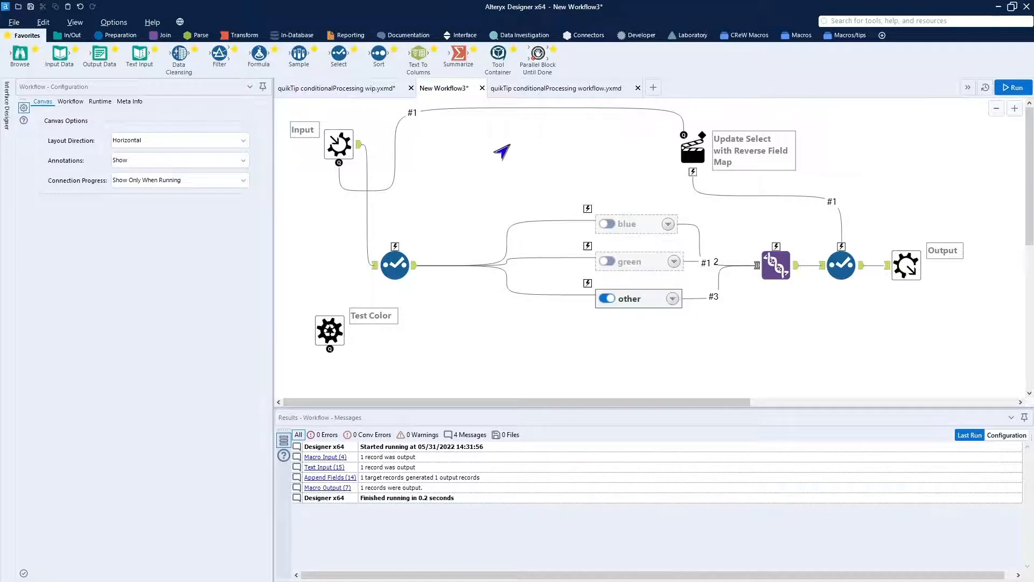
{"action": "left_click", "coordinate": [341, 95]}
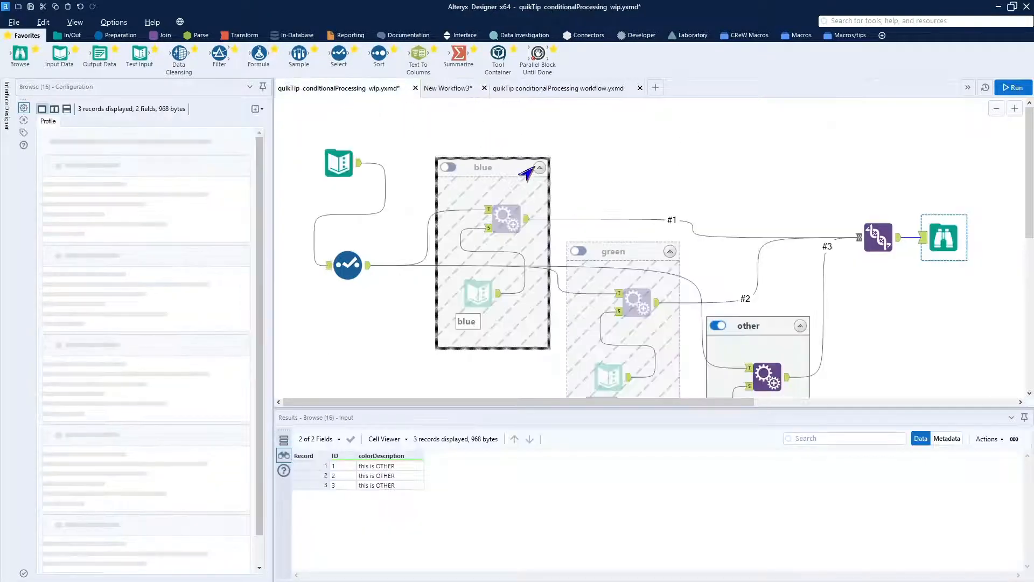
{"action": "left_click", "coordinate": [539, 168]}
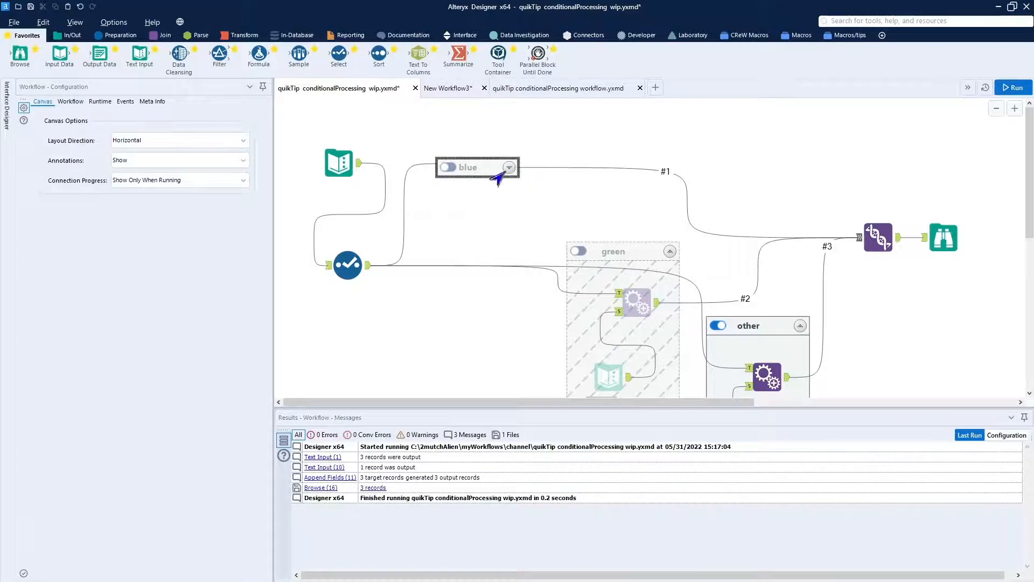
{"action": "left_click", "coordinate": [509, 168]}
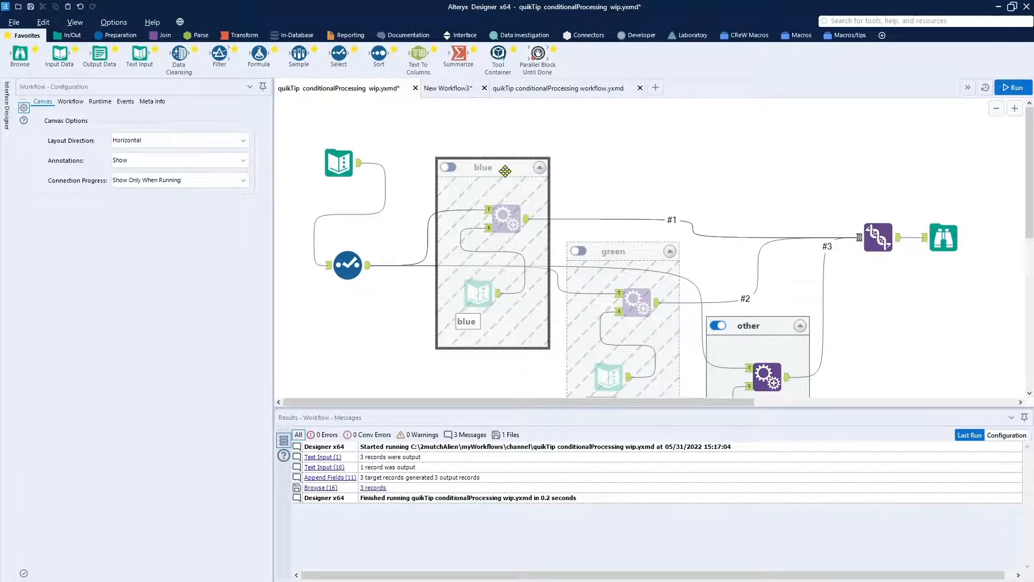
- Look inside the collapsed other container in New Workflow3, and run the macro to inspect its Macro Output data
{"action": "left_click", "coordinate": [451, 90]}
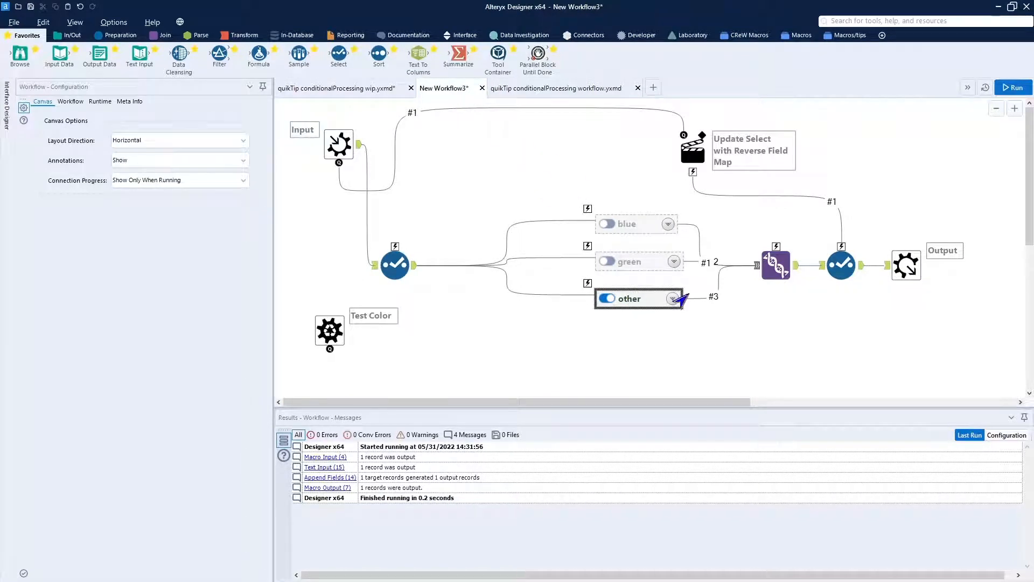
{"action": "left_click", "coordinate": [672, 300]}
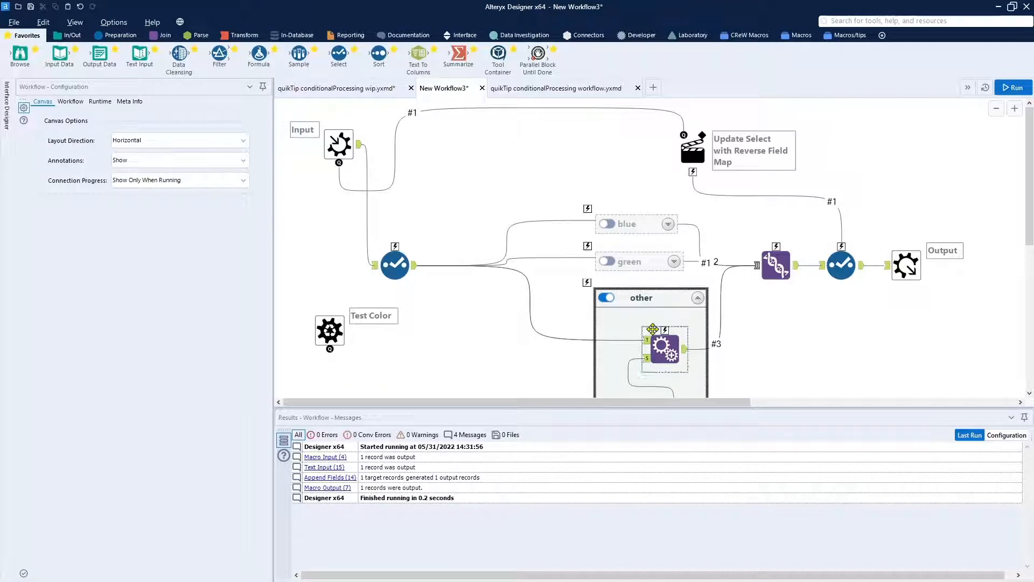
{"action": "left_click", "coordinate": [697, 298]}
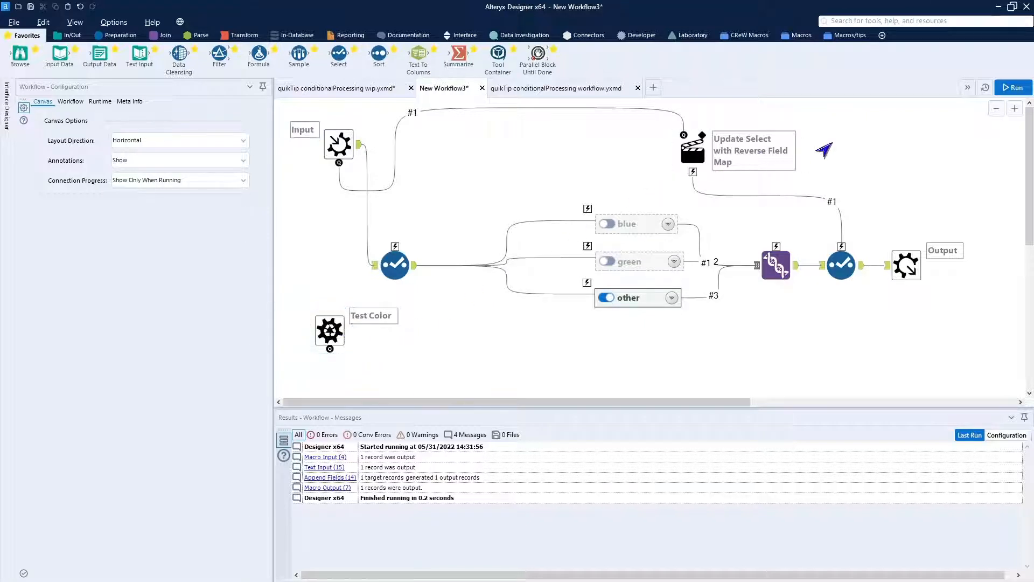
{"action": "left_click", "coordinate": [1003, 91]}
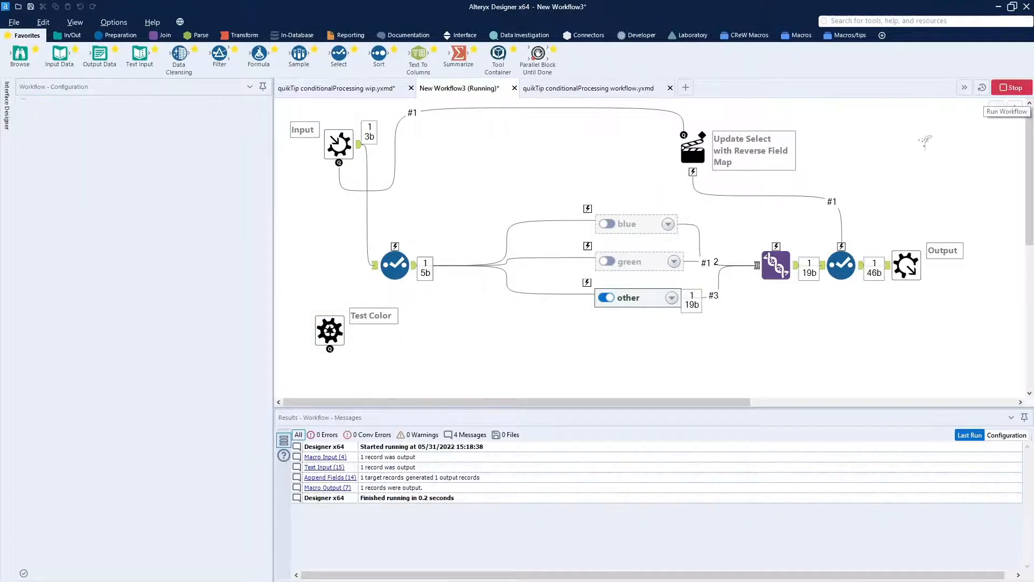
{"action": "left_click", "coordinate": [902, 271]}
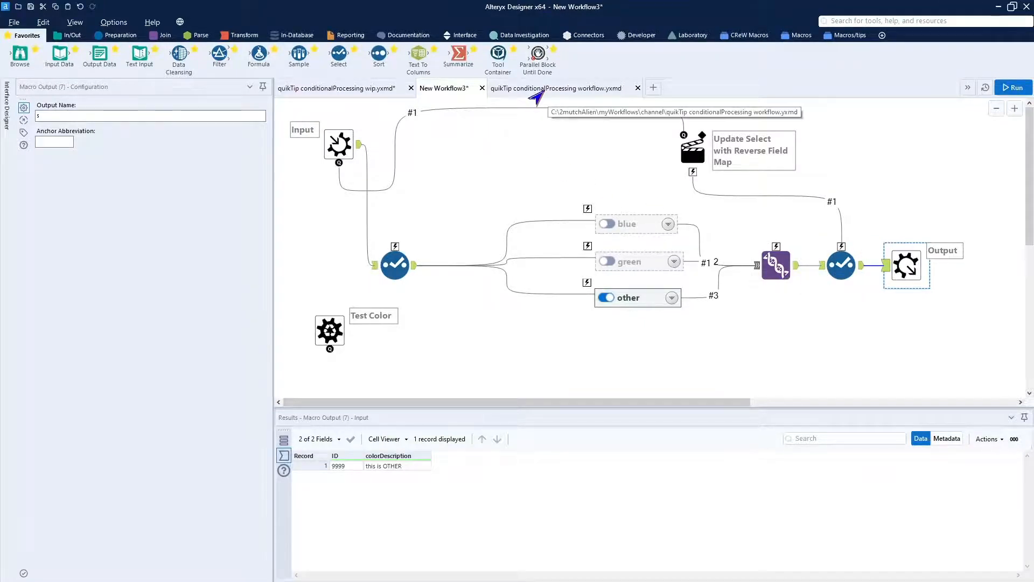
- Review the aTest Formula, its Browse results and the blue, green and yellow Text Inputs in the quikTip conditionalProcessing workflow
{"action": "left_click", "coordinate": [563, 92]}
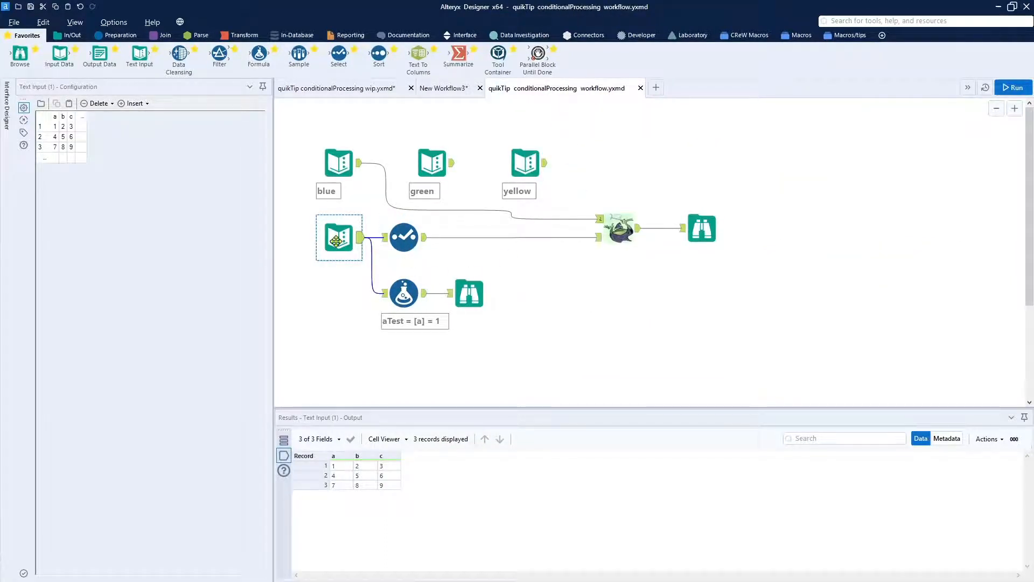
{"action": "left_click", "coordinate": [409, 299]}
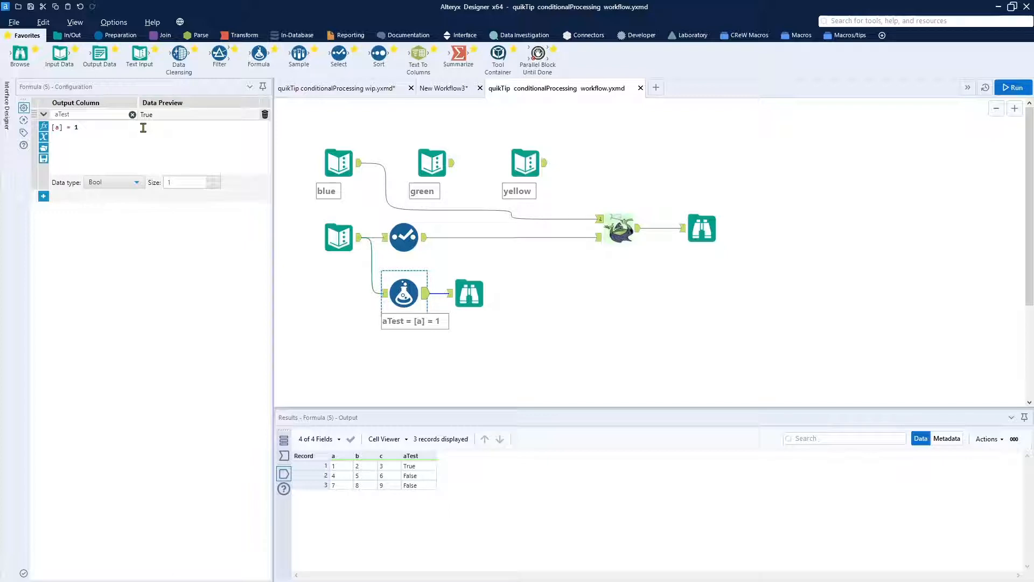
{"action": "left_click", "coordinate": [480, 303]}
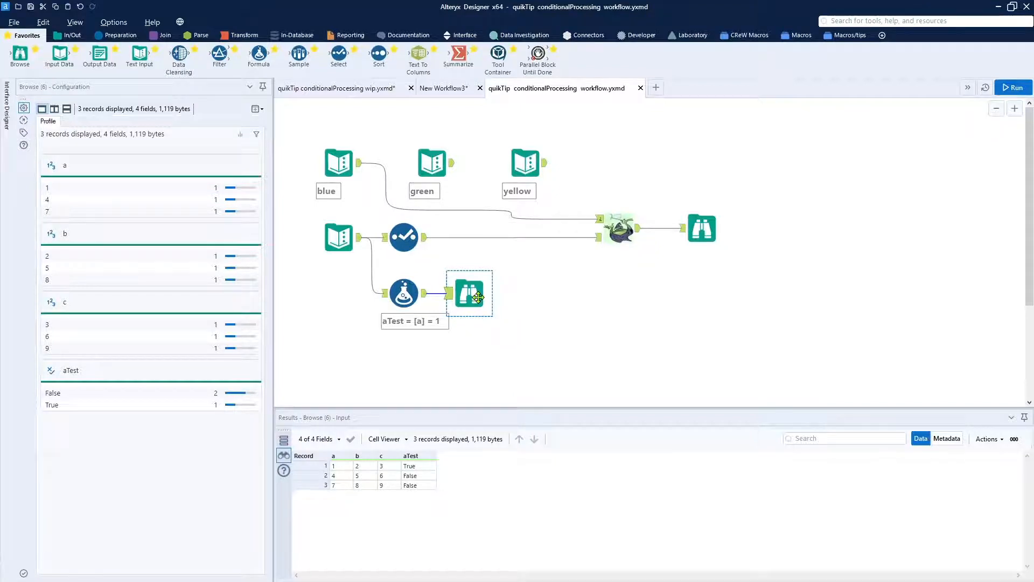
{"action": "left_click", "coordinate": [344, 170]}
{"action": "left_click", "coordinate": [445, 167]}
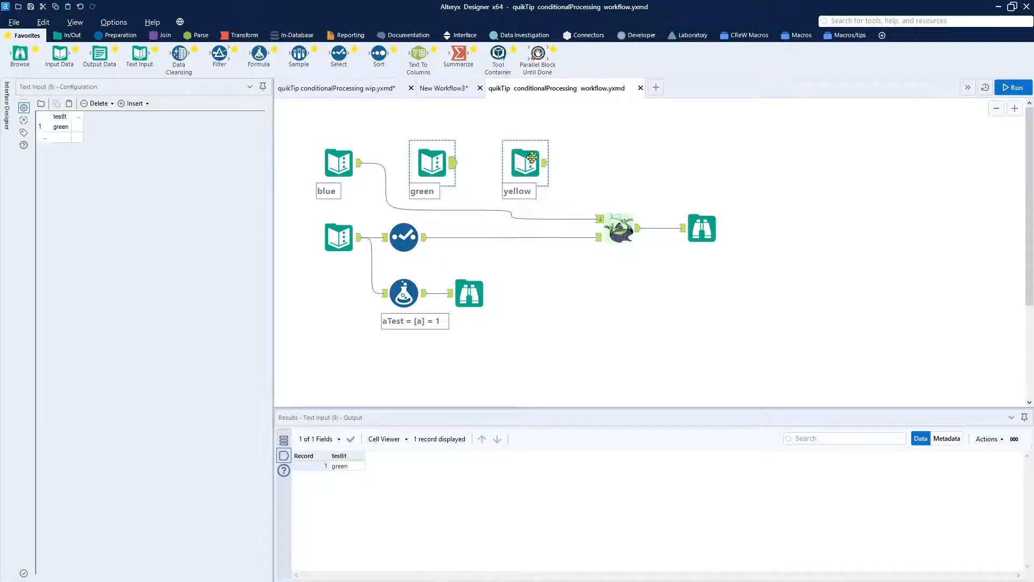
{"action": "left_click", "coordinate": [526, 163]}
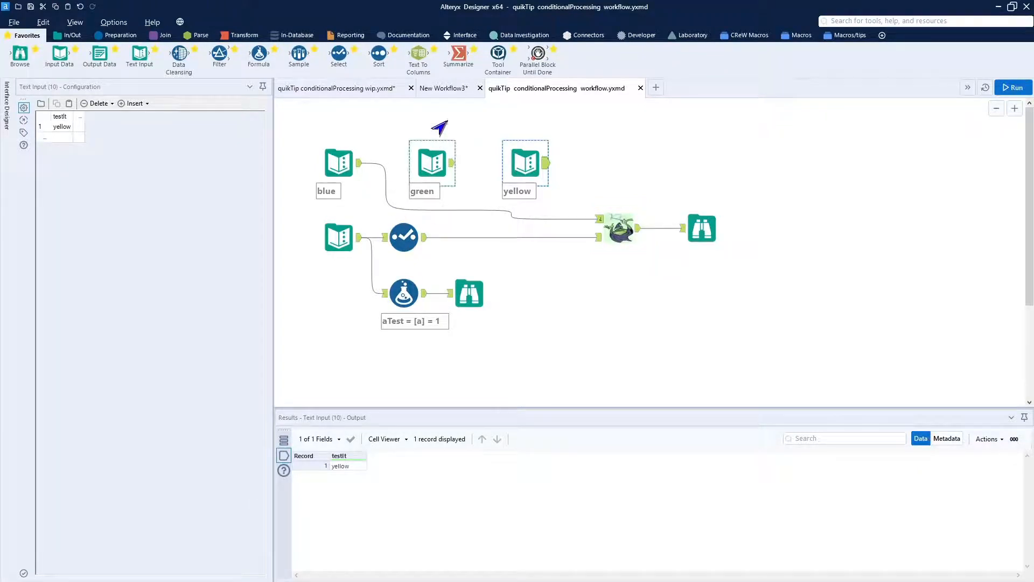
- Save New Workflow3 in the macros\tips folder, replacing the existing quikTip conditionalProcessing macro.yxmc
{"action": "left_click", "coordinate": [441, 90]}
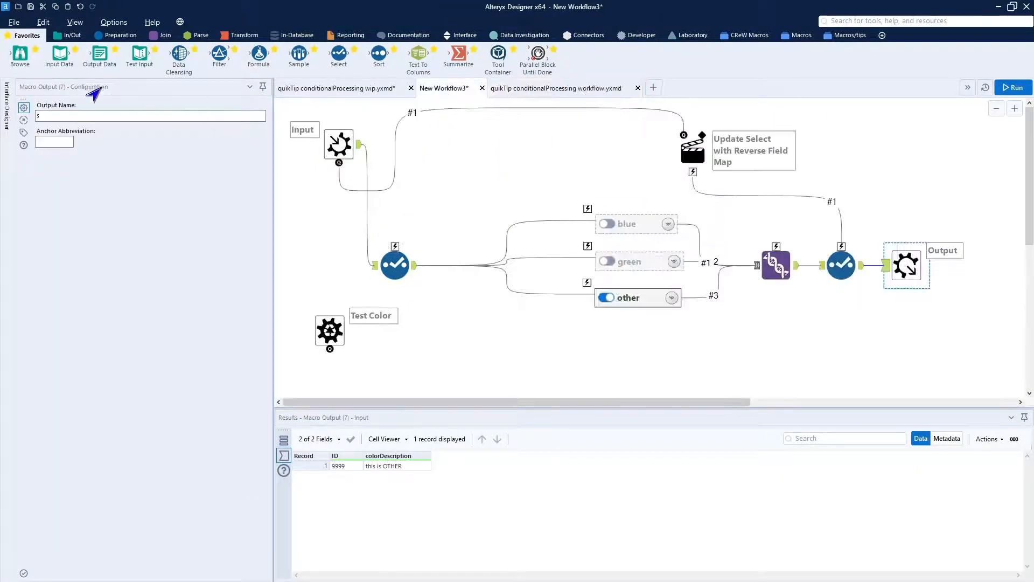
{"action": "left_click", "coordinate": [15, 26]}
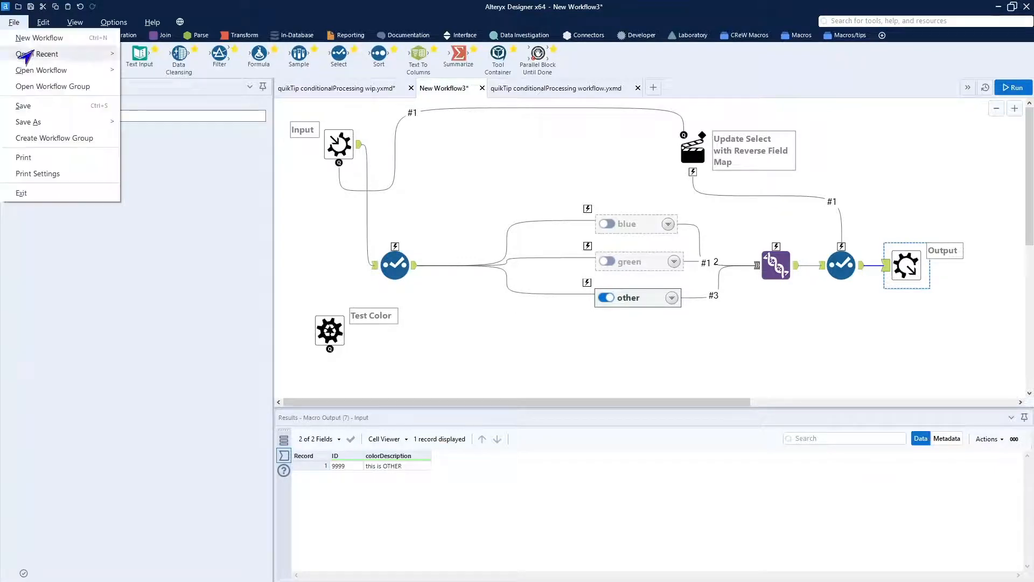
{"action": "mouse_move", "coordinate": [64, 125]}
{"action": "left_click", "coordinate": [137, 125]}
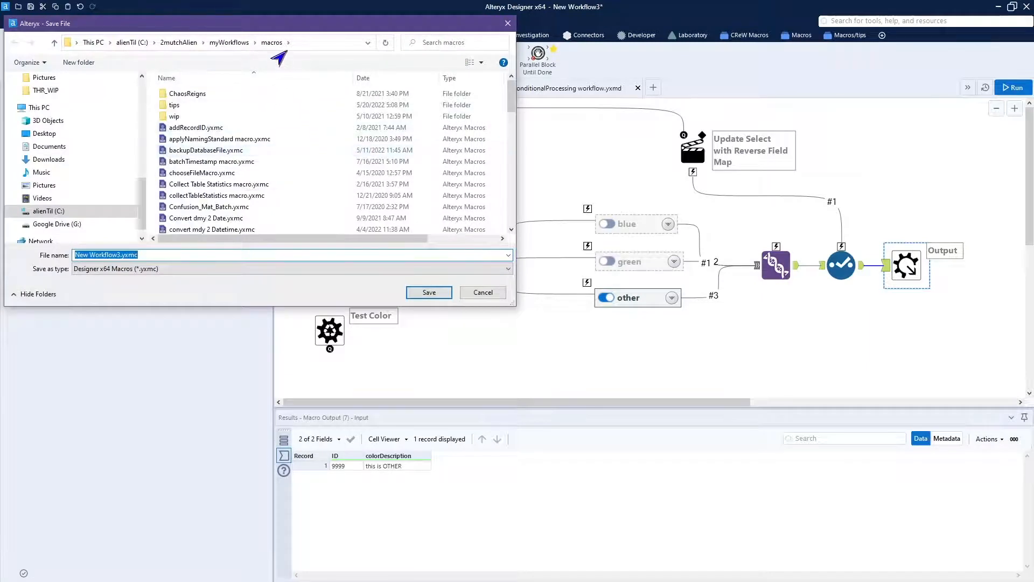
{"action": "double_click", "coordinate": [167, 105]}
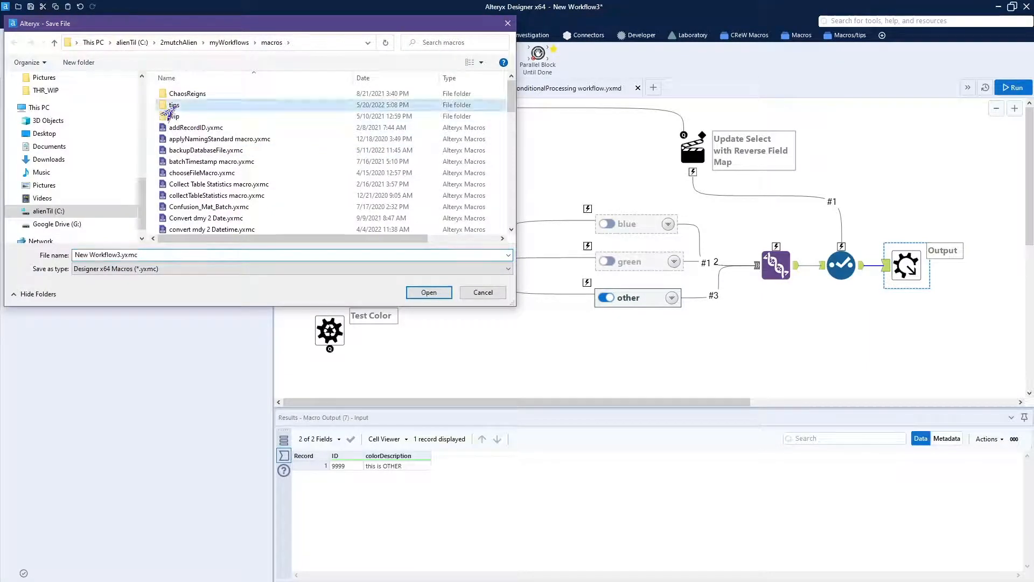
{"action": "left_click", "coordinate": [218, 94]}
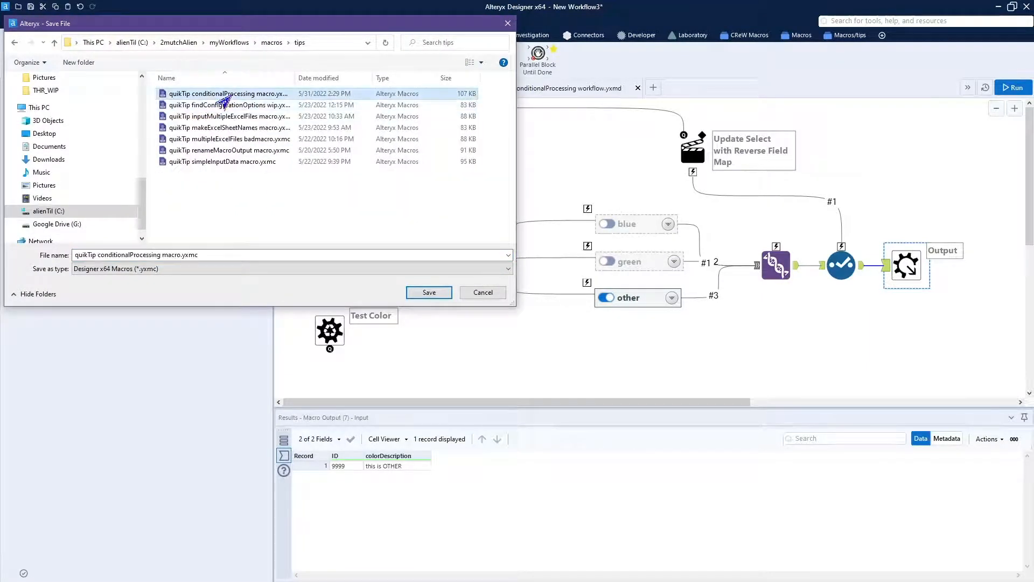
{"action": "left_click", "coordinate": [428, 297]}
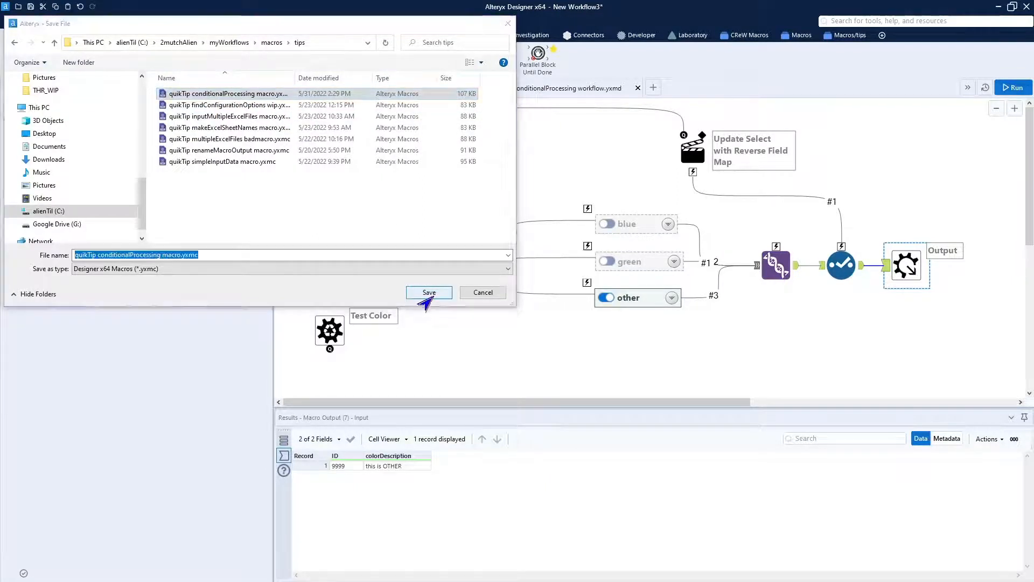
{"action": "left_click", "coordinate": [550, 296]}
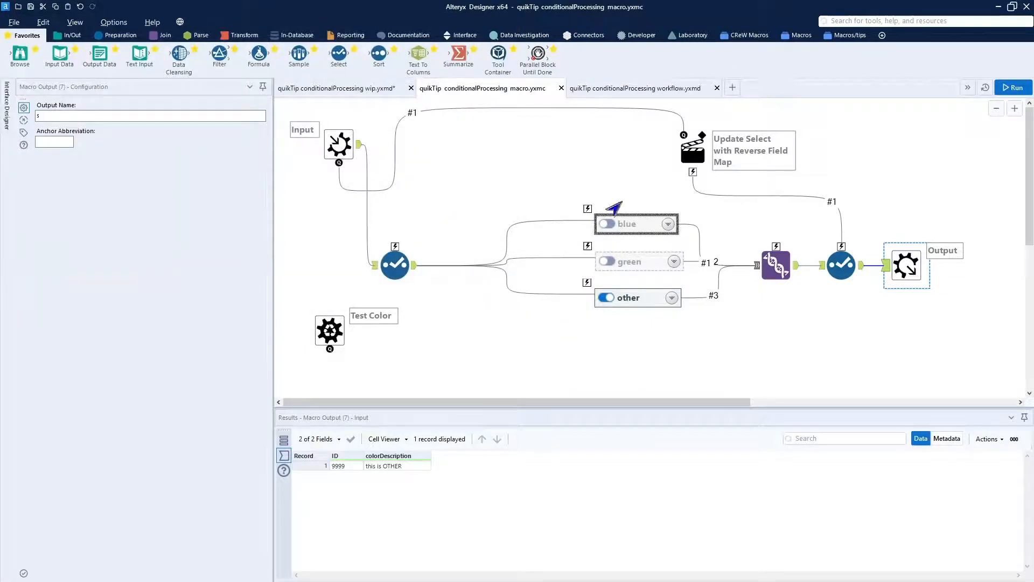
- Check the refreshed macro tool in the quikTip conditionalProcessing workflow, and return to the macro
{"action": "left_click", "coordinate": [649, 90]}
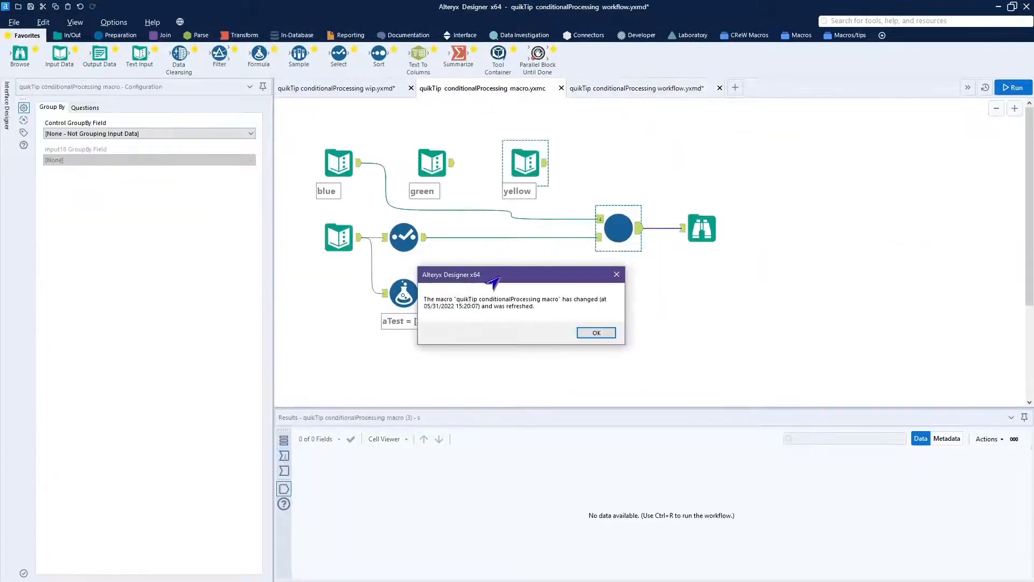
{"action": "left_click", "coordinate": [595, 333]}
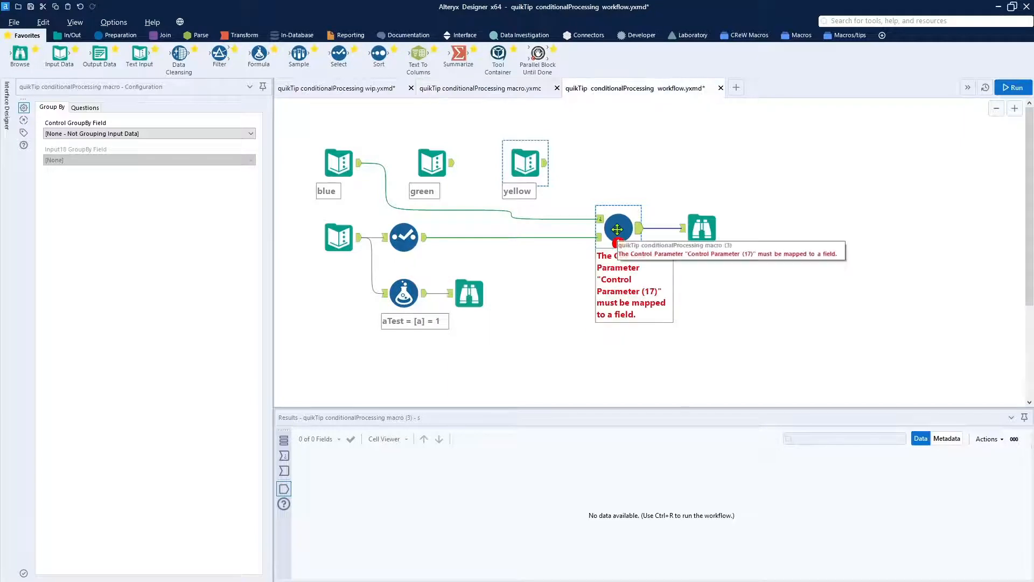
{"action": "left_click", "coordinate": [505, 89]}
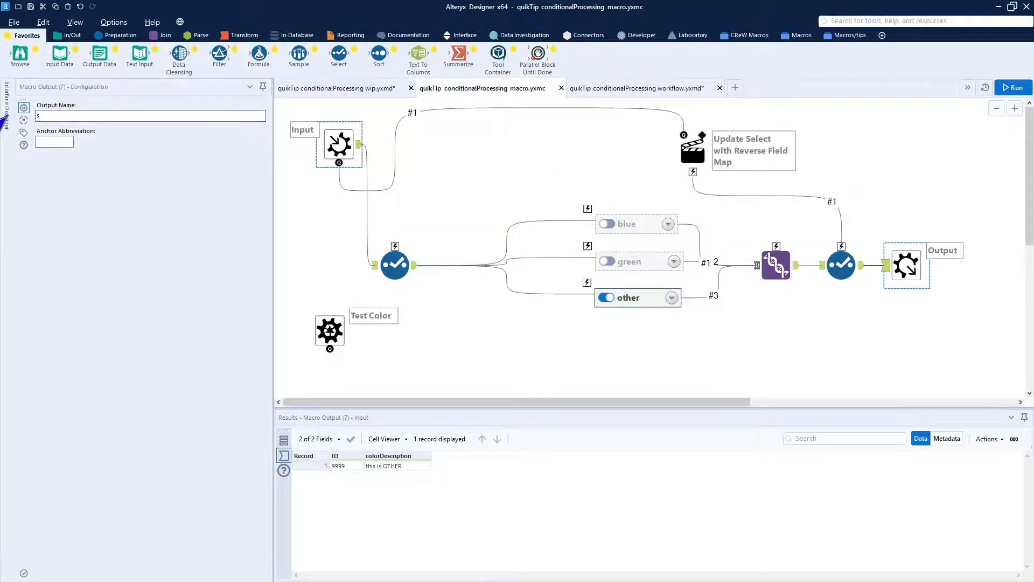
- Set the macro's custom icon to toadWizard.jpg from the macros folder, and view the Macros/tips tool category
{"action": "left_click", "coordinate": [5, 121]}
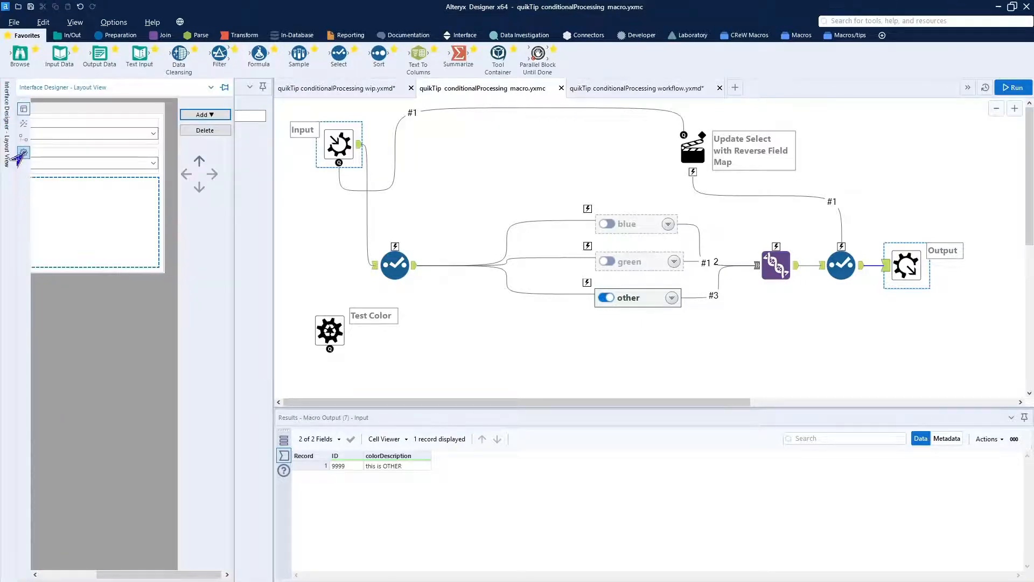
{"action": "left_click", "coordinate": [23, 153]}
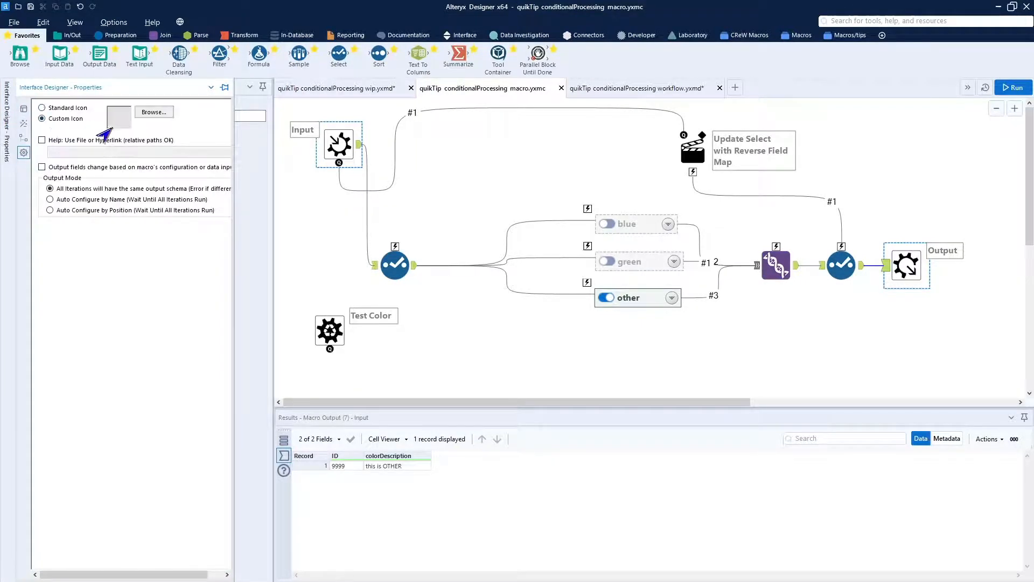
{"action": "left_click", "coordinate": [153, 113]}
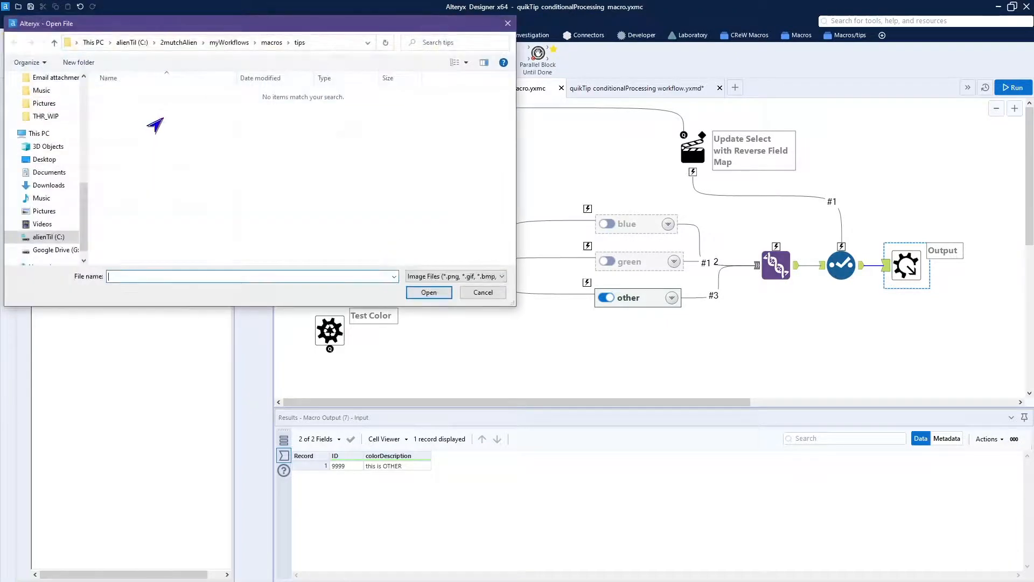
{"action": "left_click", "coordinate": [271, 42]}
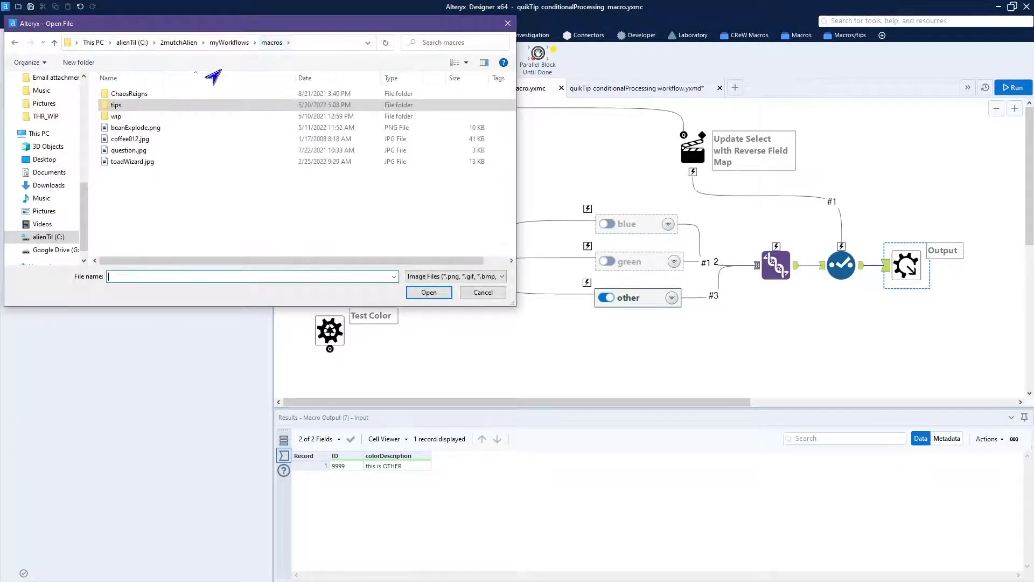
{"action": "left_click", "coordinate": [129, 163]}
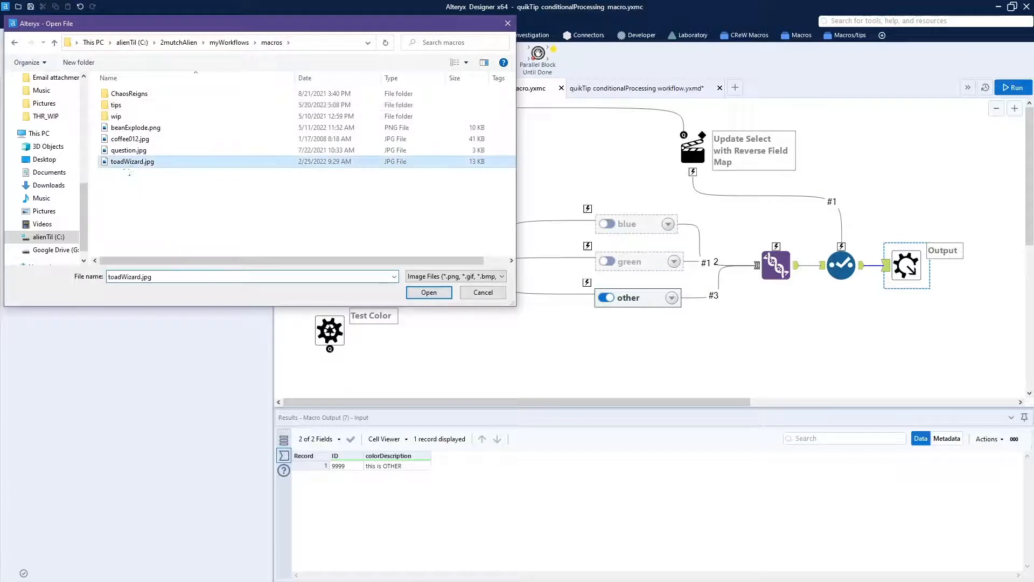
{"action": "left_click", "coordinate": [426, 294]}
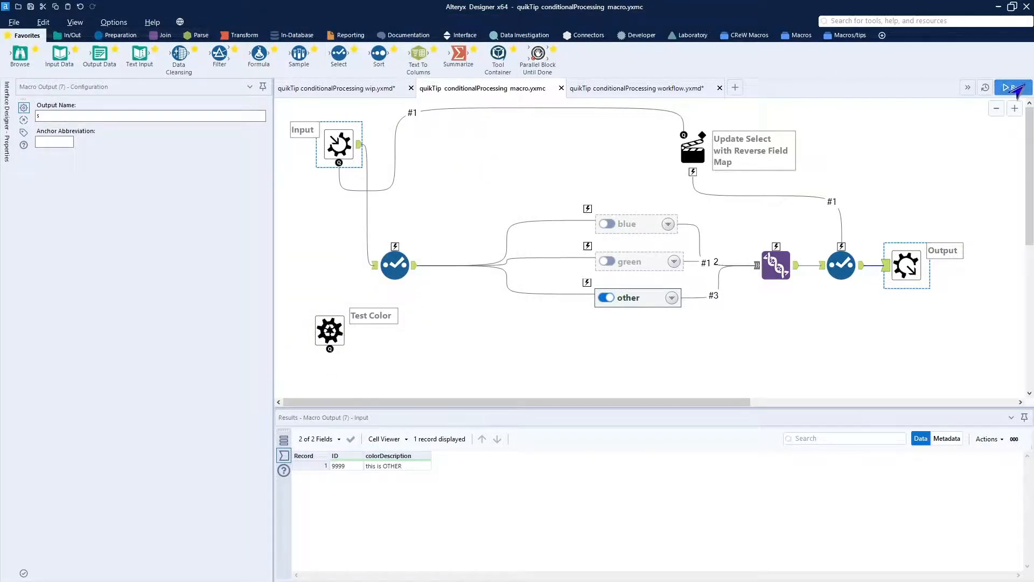
{"action": "left_click", "coordinate": [847, 36]}
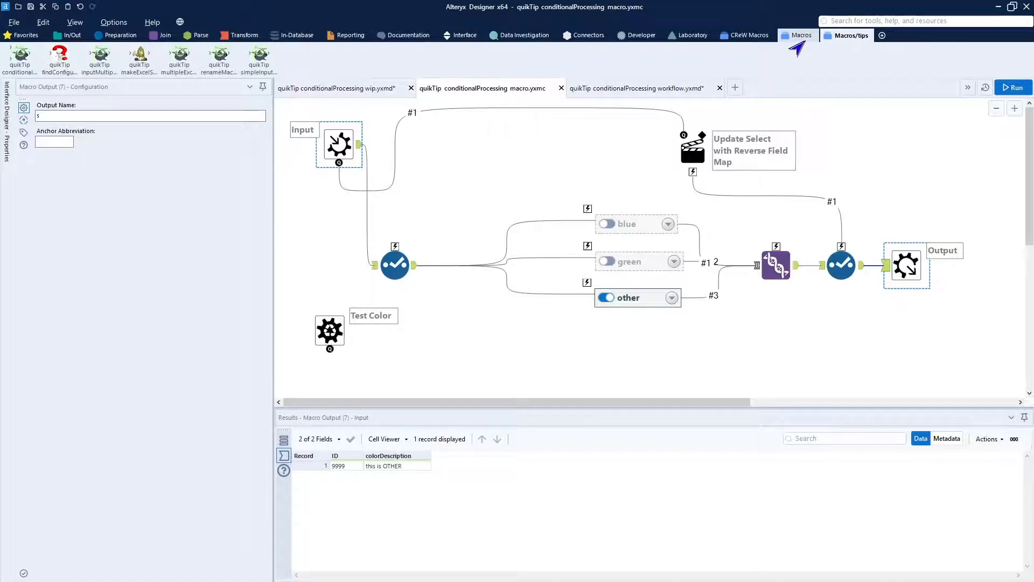
- In the quikTip conditionalProcessing workflow, map the macro's Test Color question to the testIt field and run the workflow
{"action": "left_click", "coordinate": [625, 94]}
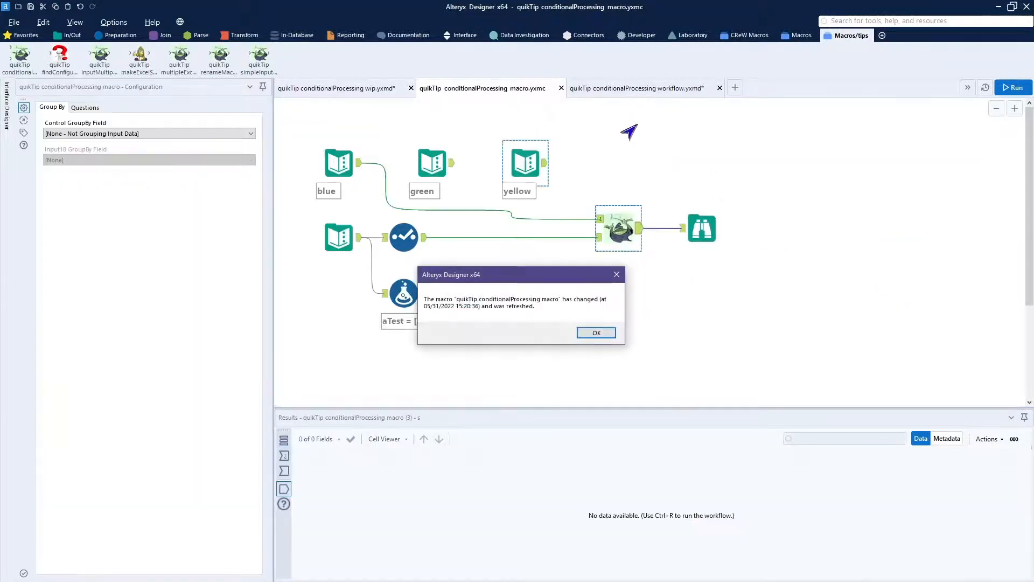
{"action": "left_click", "coordinate": [595, 333]}
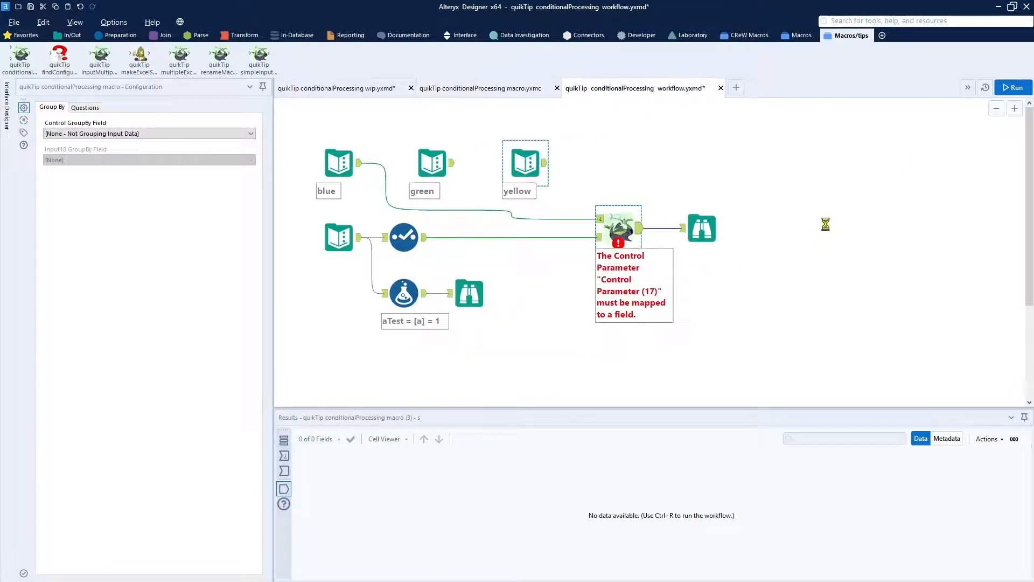
{"action": "left_click", "coordinate": [825, 224]}
{"action": "left_click", "coordinate": [618, 236]}
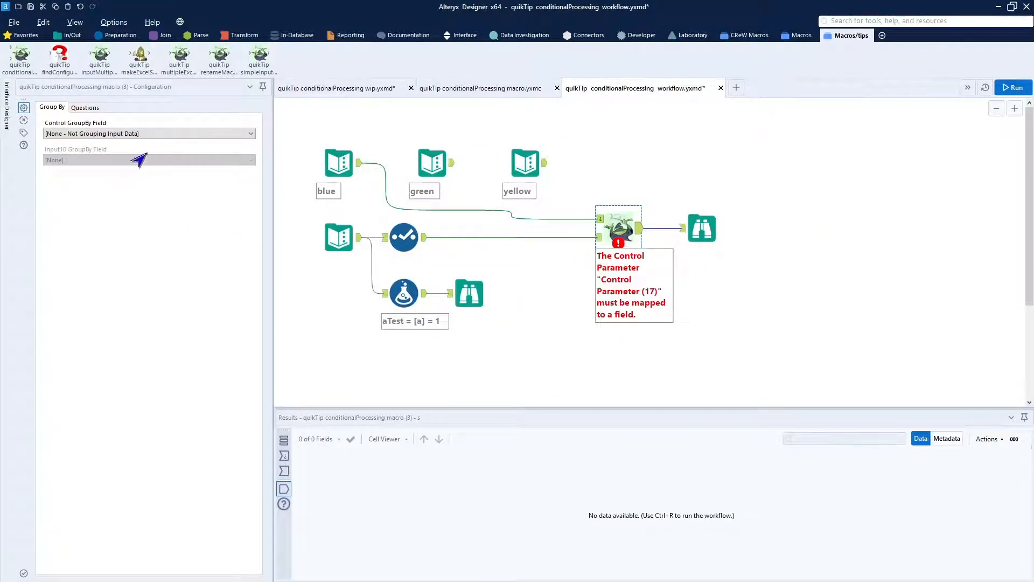
{"action": "left_click", "coordinate": [84, 107]}
{"action": "left_click", "coordinate": [87, 132]}
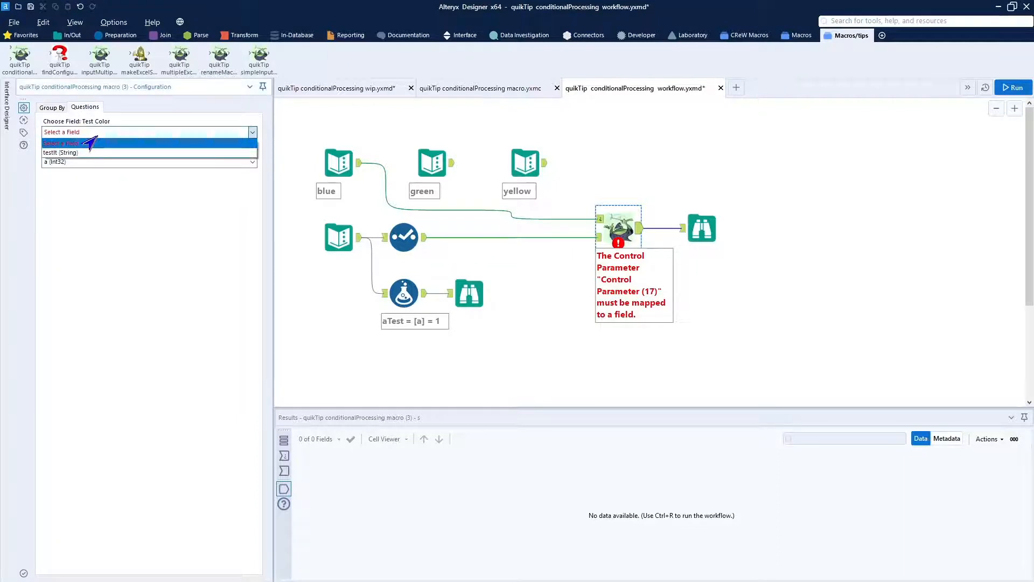
{"action": "left_click", "coordinate": [94, 153]}
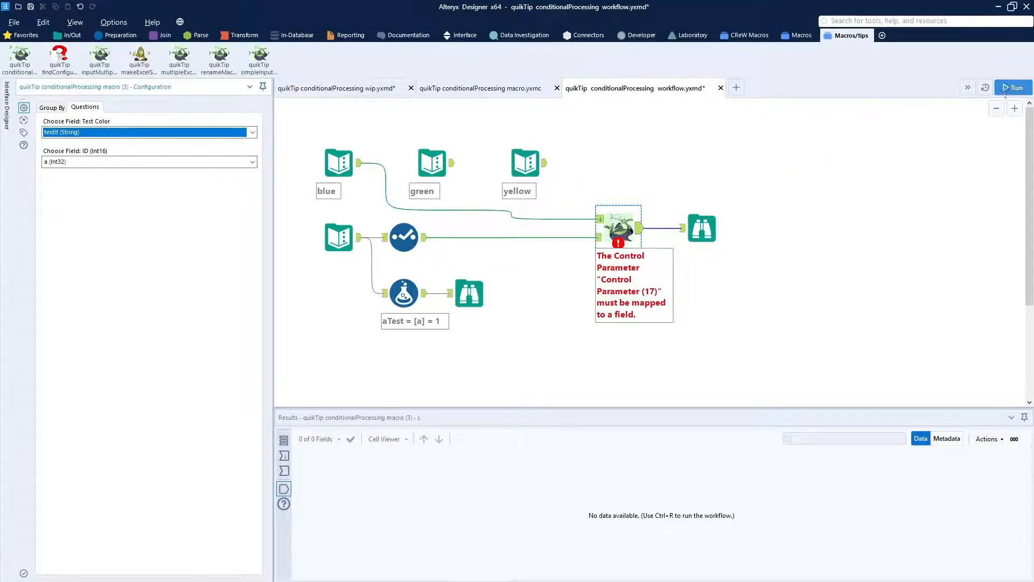
{"action": "left_click", "coordinate": [1009, 91]}
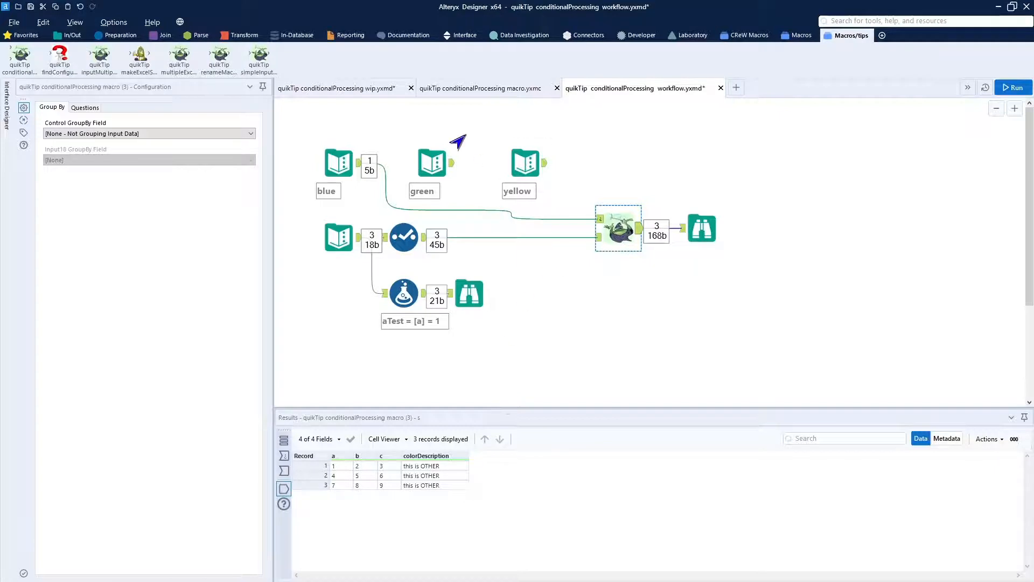
- In the conditionalProcessing macro, add an Action tool linking the Test Color control parameter to the blue container
{"action": "left_click", "coordinate": [474, 89]}
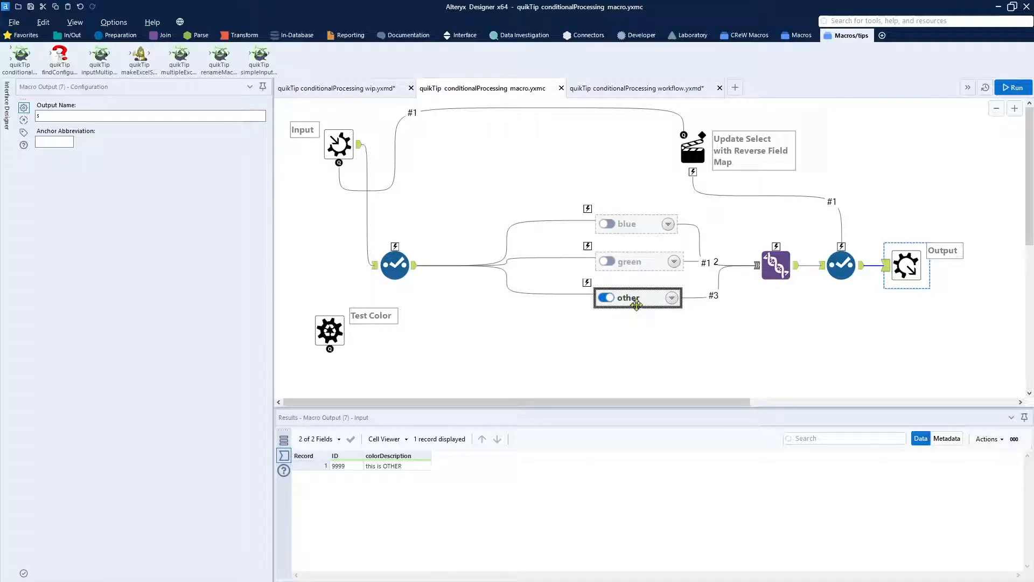
{"action": "left_click", "coordinate": [445, 37]}
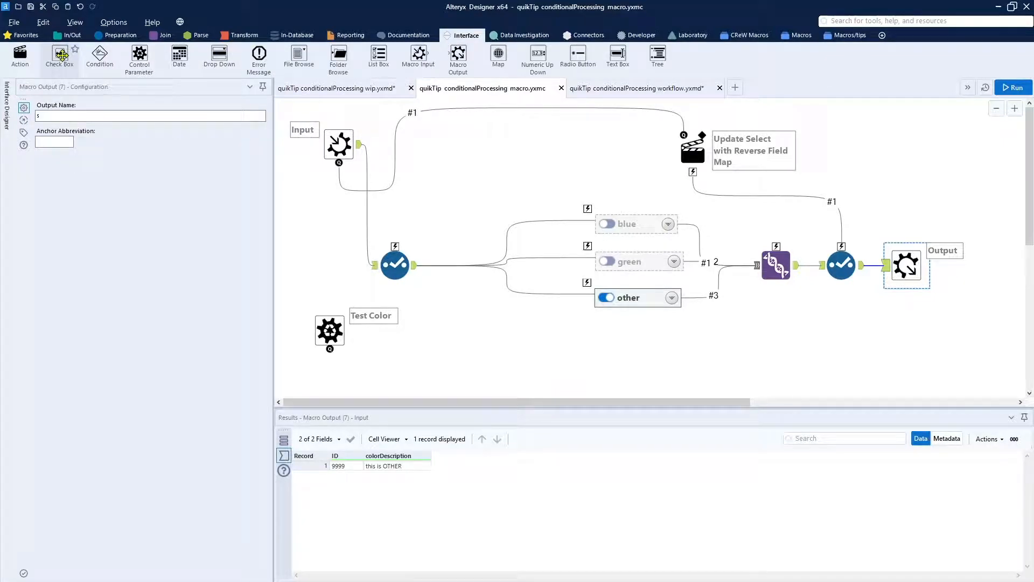
{"action": "left_click_drag", "start_coordinate": [20, 54], "coordinate": [587, 206]}
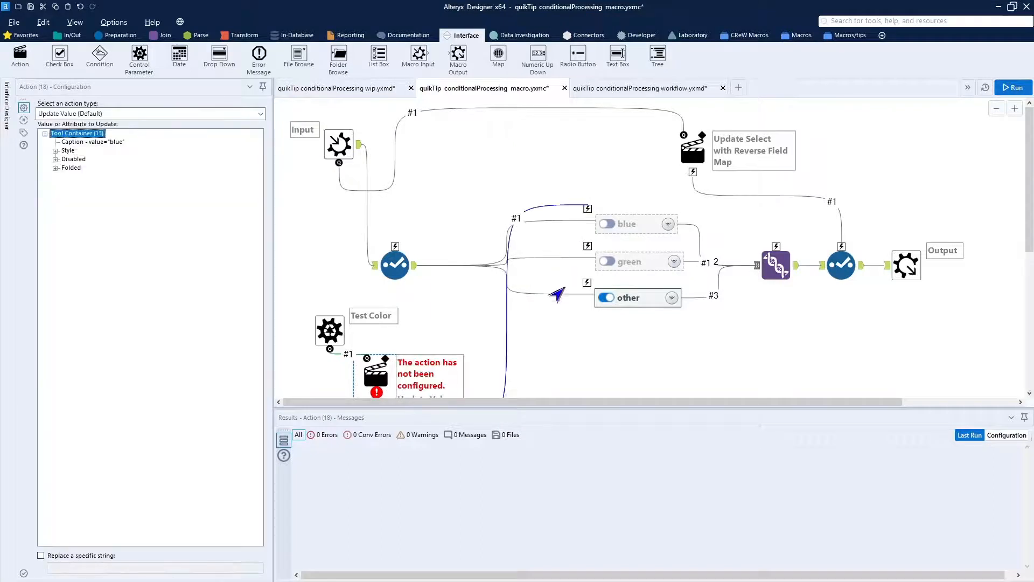
{"action": "scroll", "coordinate": [557, 293], "scroll_direction": "down", "scroll_amount": 2}
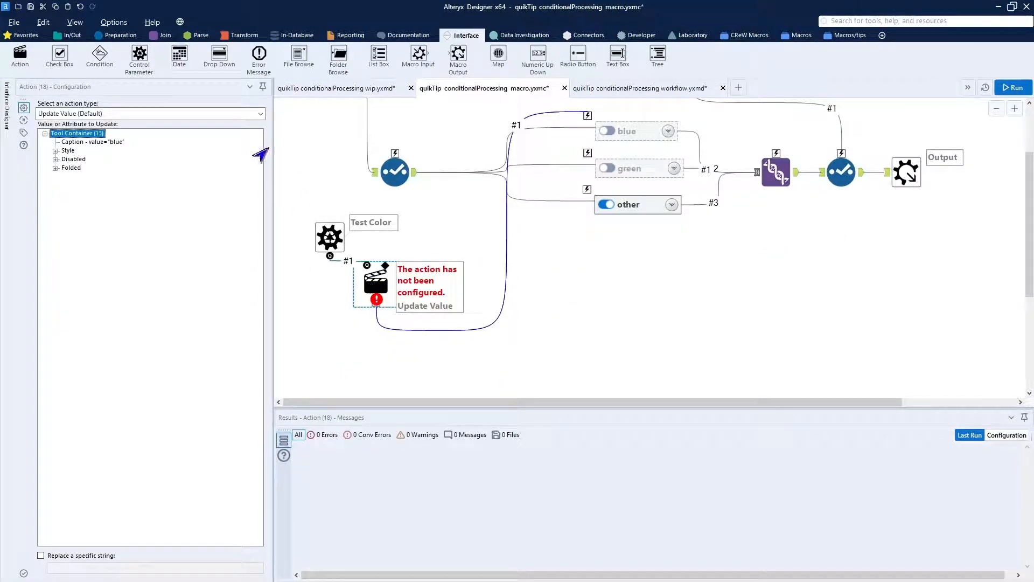
{"action": "left_click", "coordinate": [259, 115]}
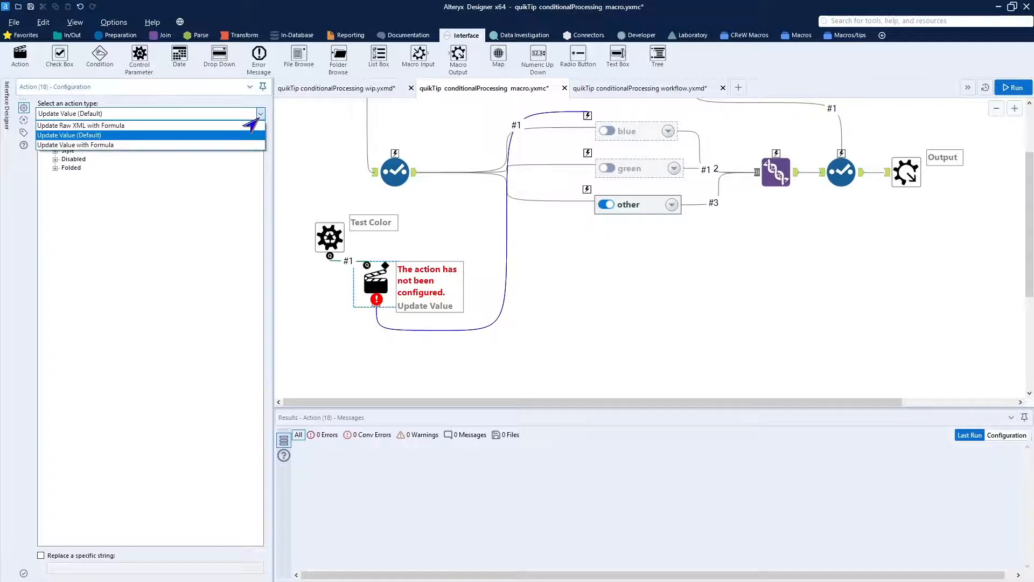
{"action": "left_click", "coordinate": [233, 146]}
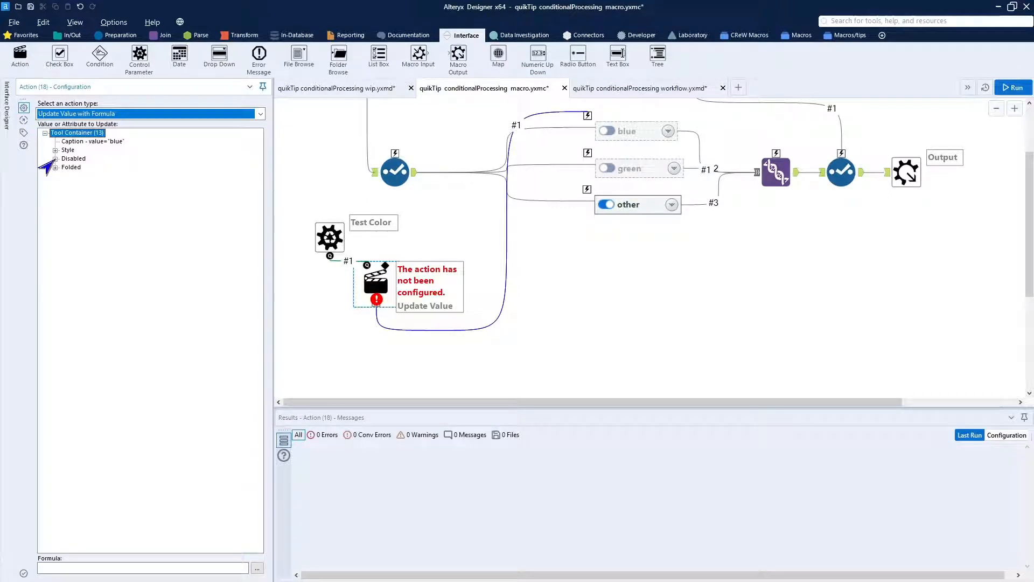
{"action": "left_click", "coordinate": [55, 159]}
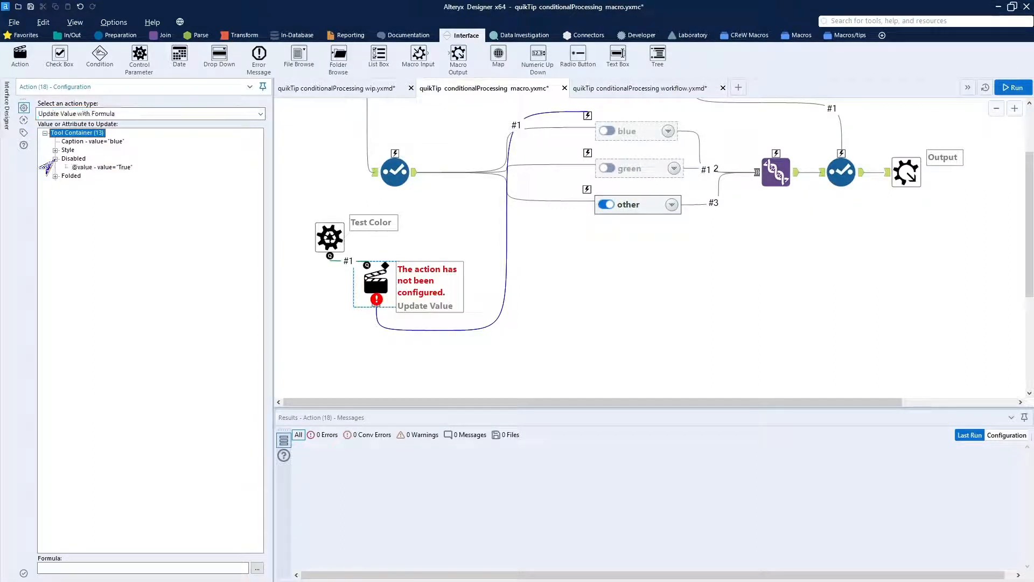
{"action": "left_click", "coordinate": [98, 168]}
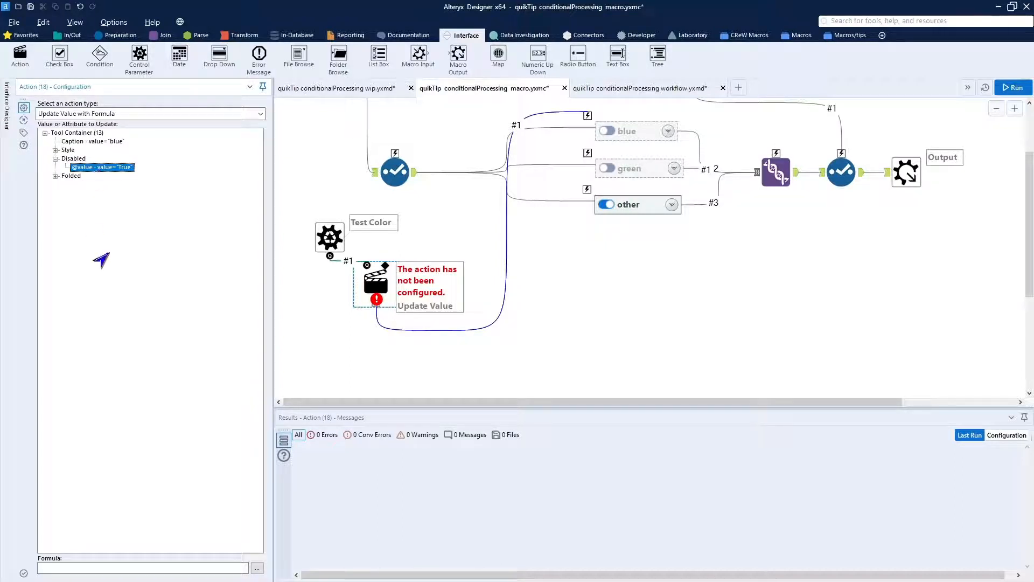
- Copy LowerCase([#1]) != 'blue' from disableTestCode.txt in TextPad and paste it as the Action tool's formula in Alteryx
{"action": "left_click", "coordinate": [226, 568]}
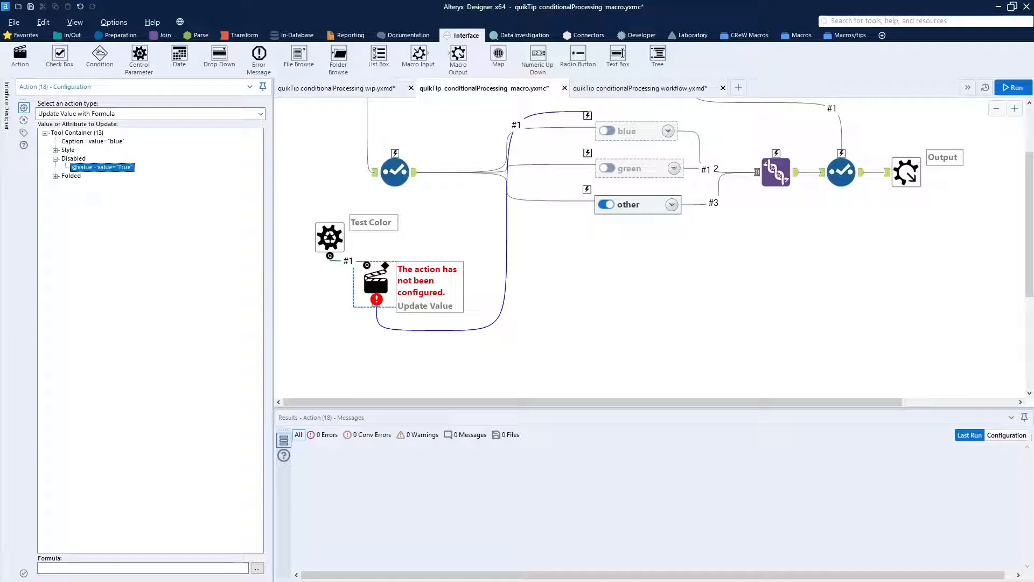
{"action": "left_click_drag", "start_coordinate": [0, 79], "coordinate": [538, 80]}
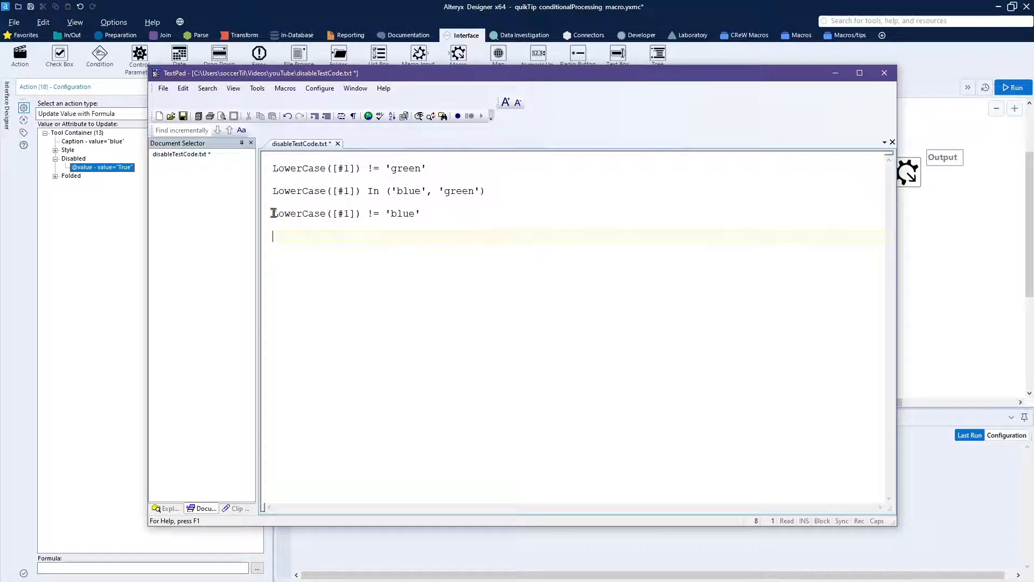
{"action": "left_click_drag", "start_coordinate": [273, 214], "coordinate": [424, 214]}
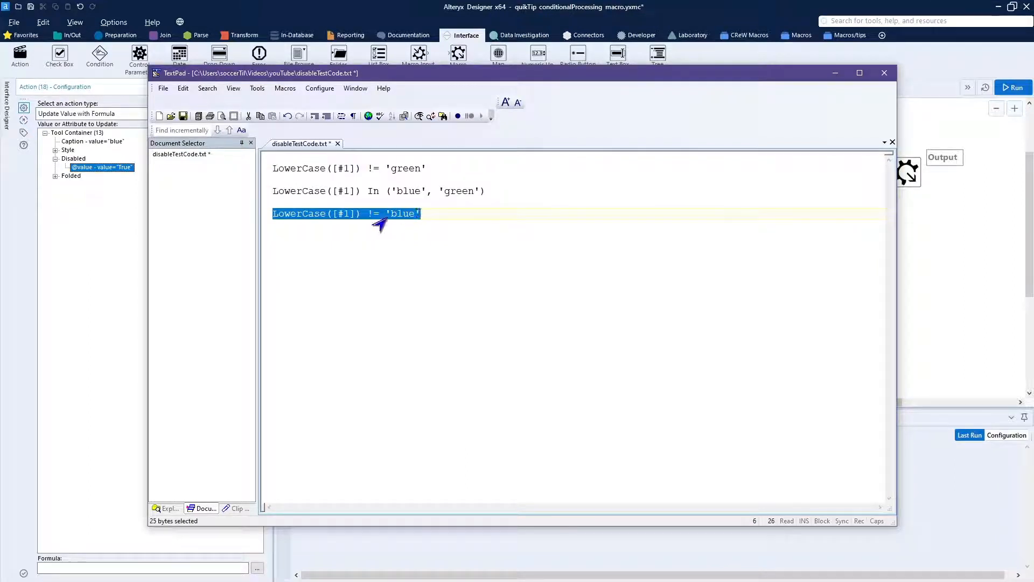
{"action": "right_click", "coordinate": [389, 217]}
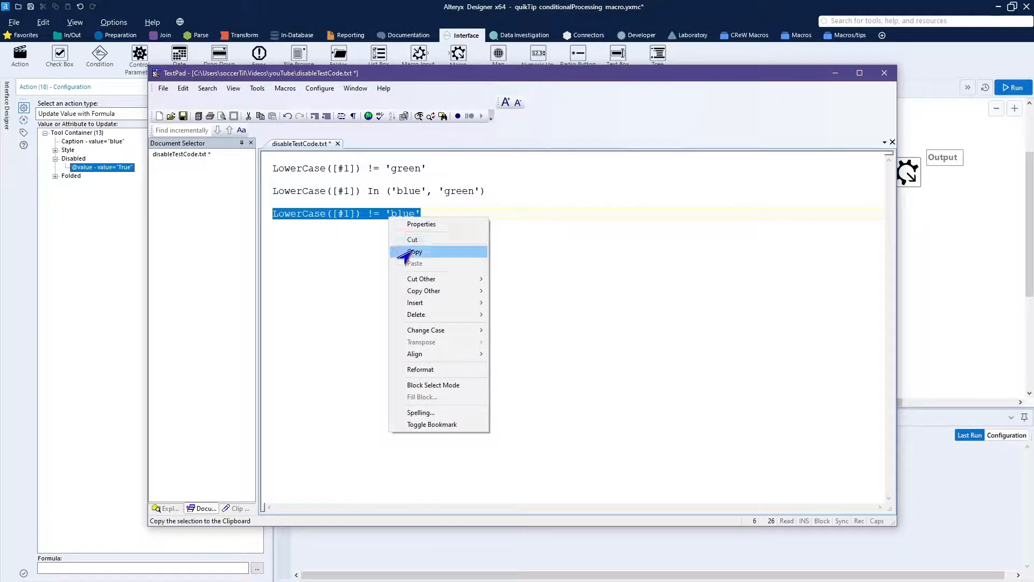
{"action": "left_click", "coordinate": [413, 254]}
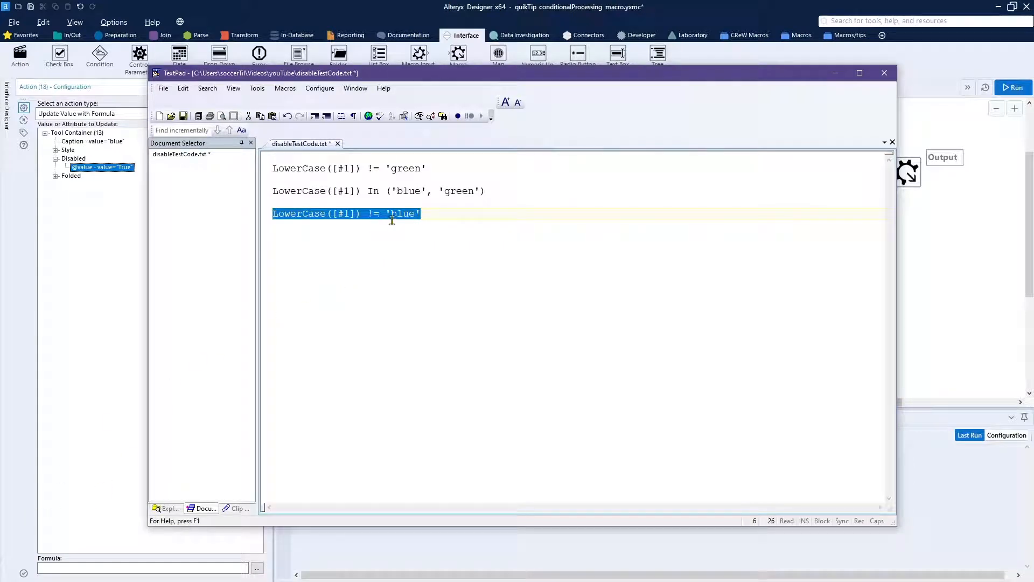
{"action": "left_click_drag", "start_coordinate": [541, 77], "coordinate": [0, 77]}
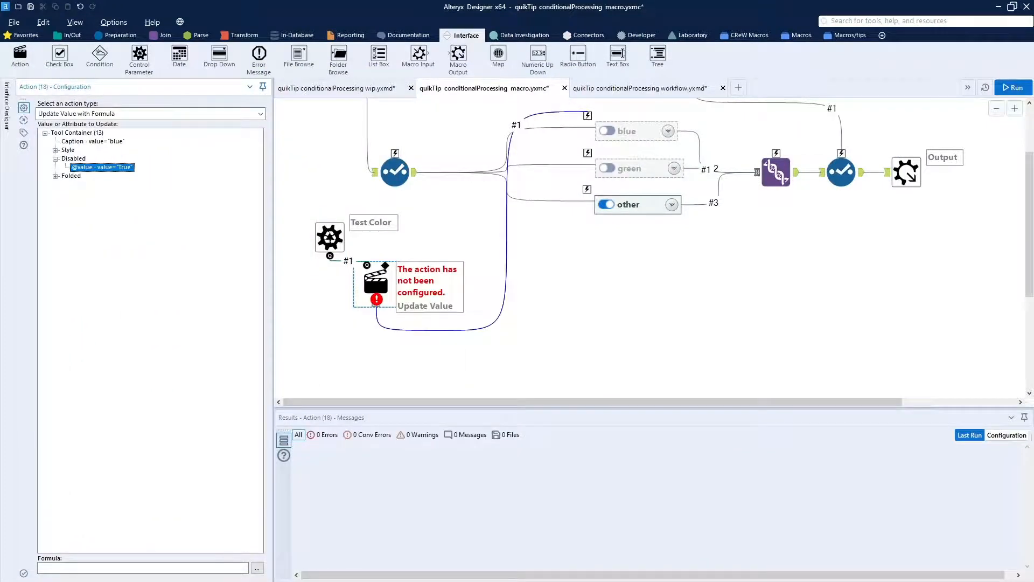
{"action": "left_click", "coordinate": [617, 135]}
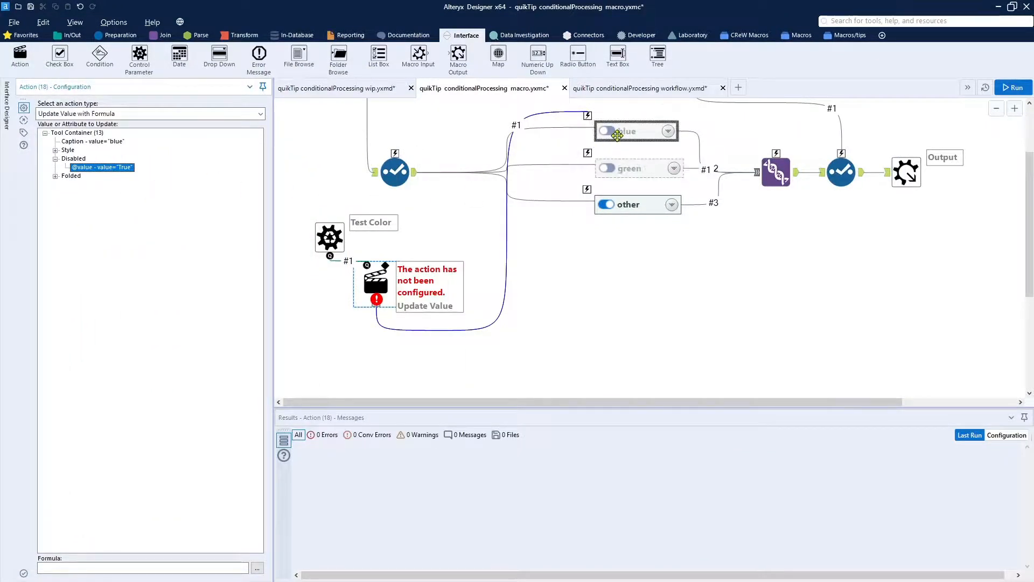
{"action": "left_click", "coordinate": [144, 570]}
{"action": "key", "text": "ctrl+v"}
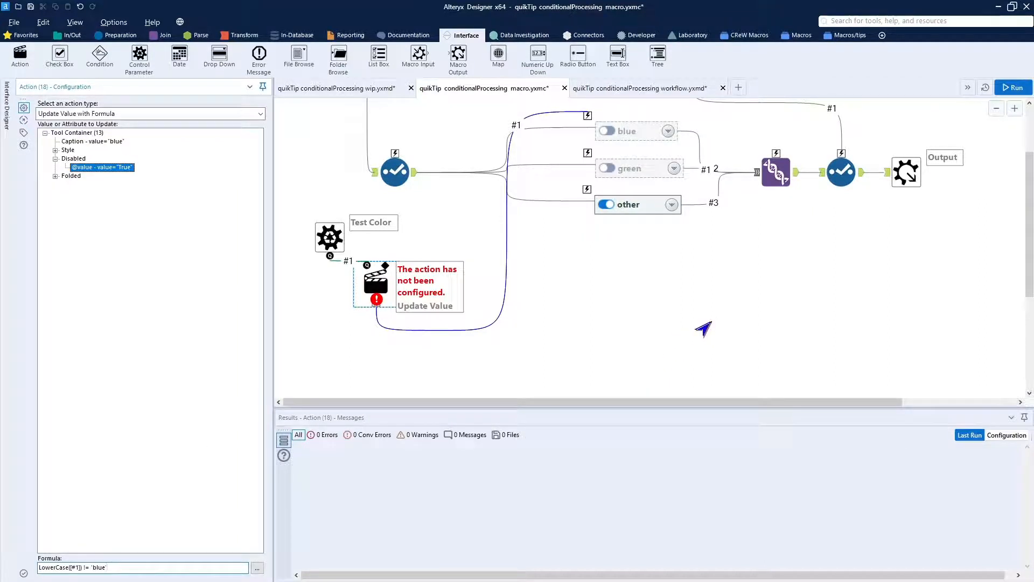
- Apply the action configuration, save the conditionalProcessing macro, and return to the workflow that uses it
{"action": "left_click", "coordinate": [704, 328]}
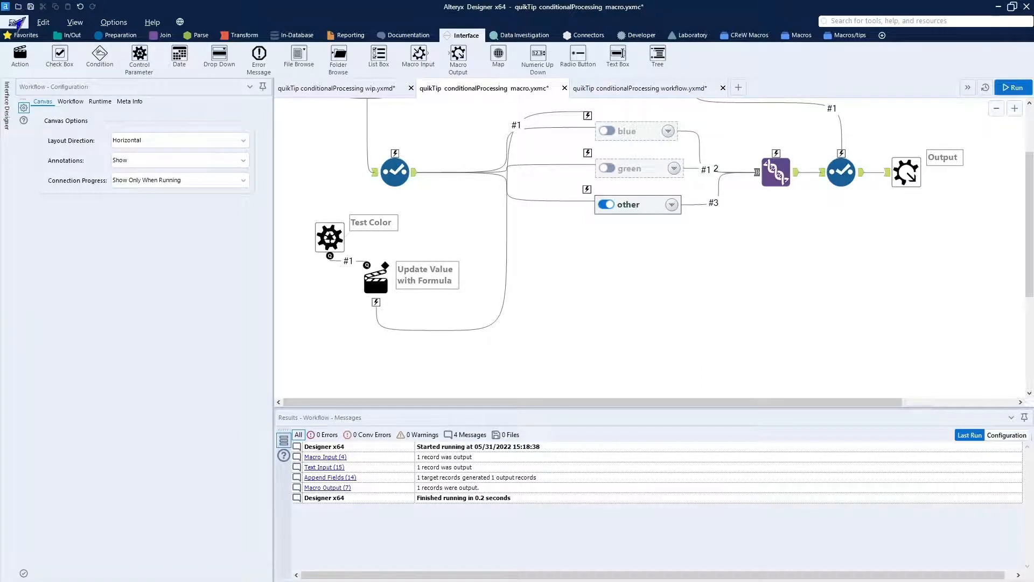
{"action": "left_click", "coordinate": [30, 7]}
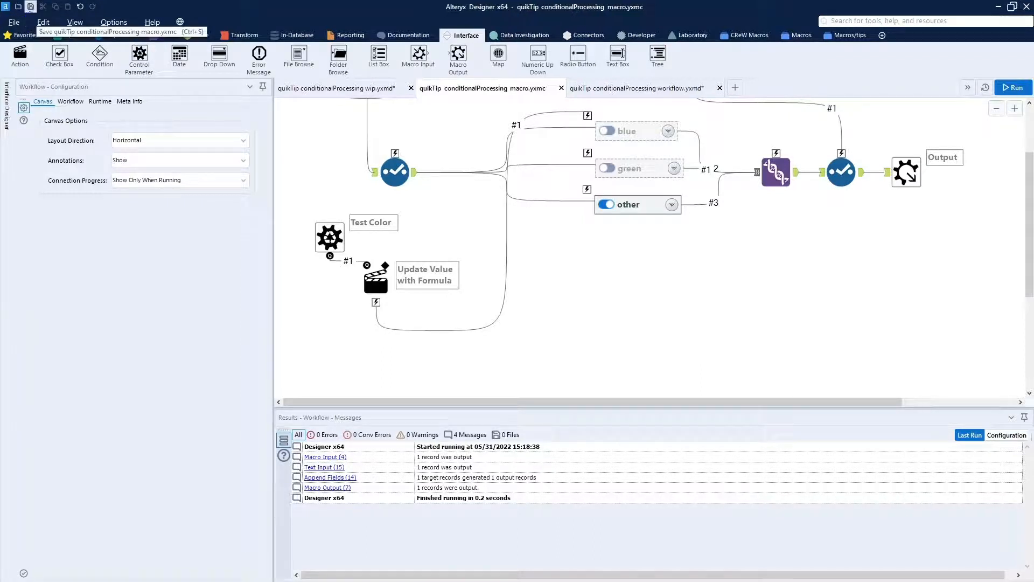
{"action": "left_click", "coordinate": [586, 90]}
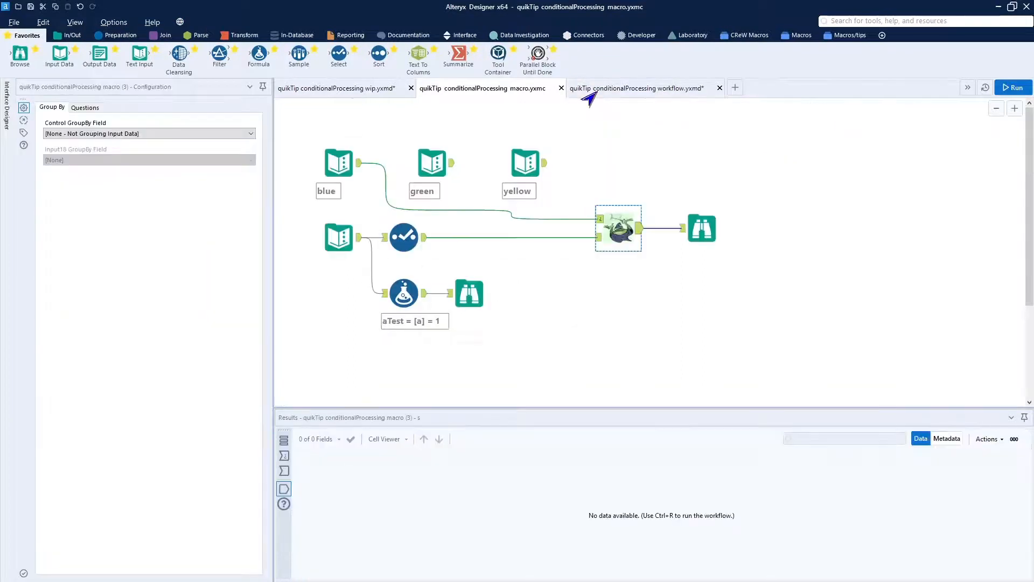
- Accept the macro refresh notice and run the conditionalProcessing workflow with the blue text input
{"action": "left_click", "coordinate": [589, 330]}
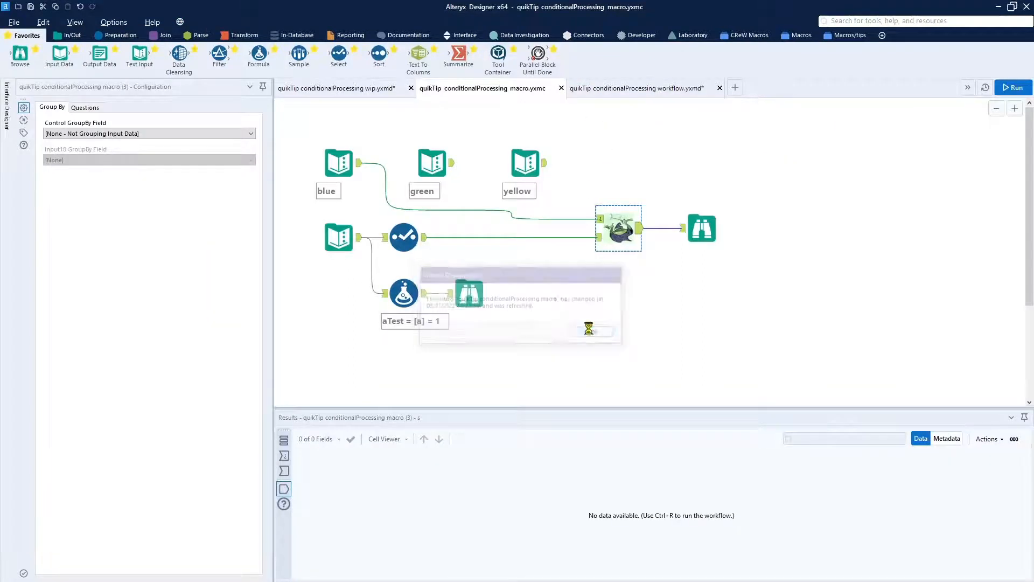
{"action": "left_click", "coordinate": [1008, 89]}
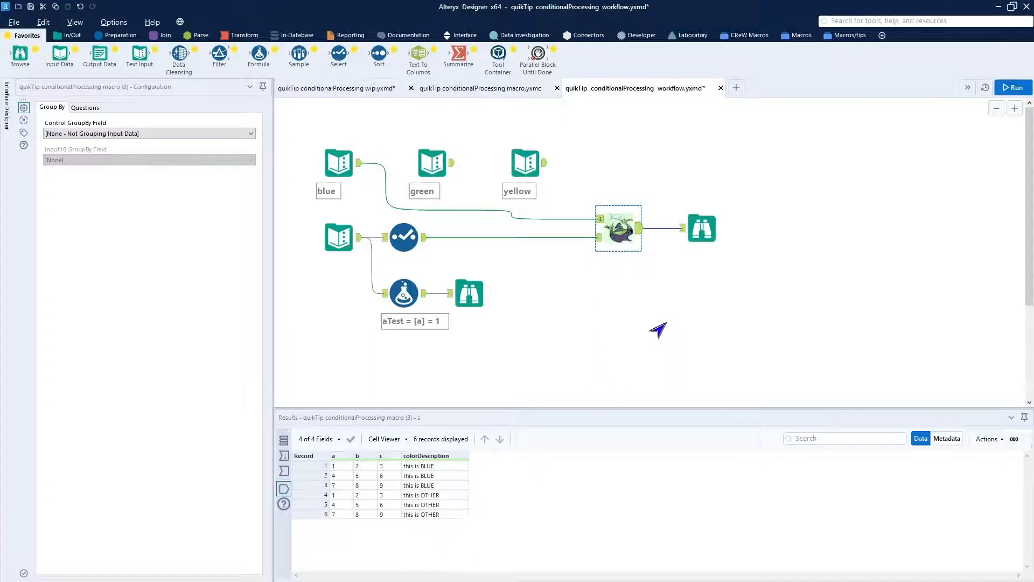
- Return to the conditionalProcessing macro and add a second Action tool beside the blue container's action
{"action": "left_click", "coordinate": [516, 93]}
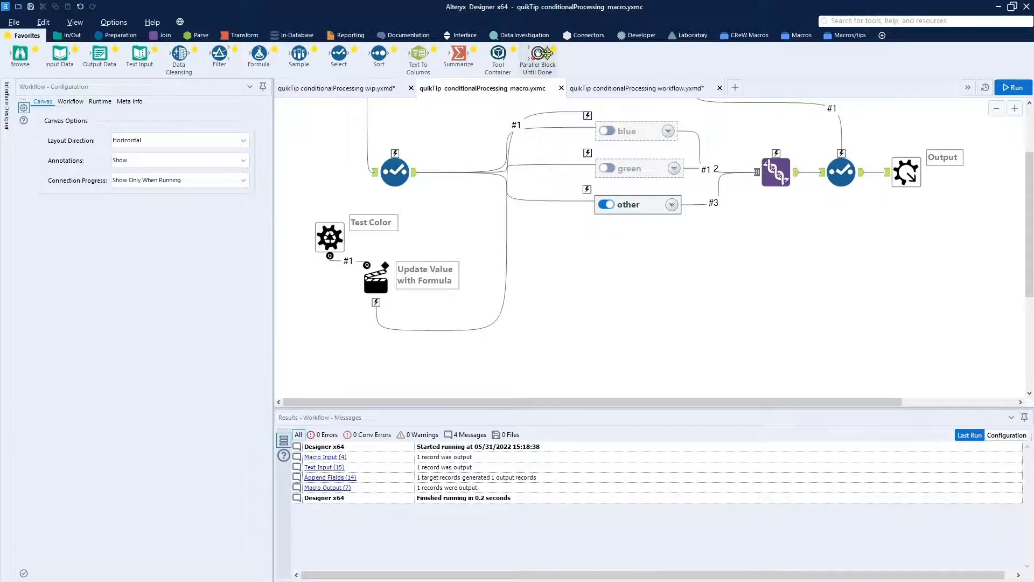
{"action": "left_click", "coordinate": [464, 37]}
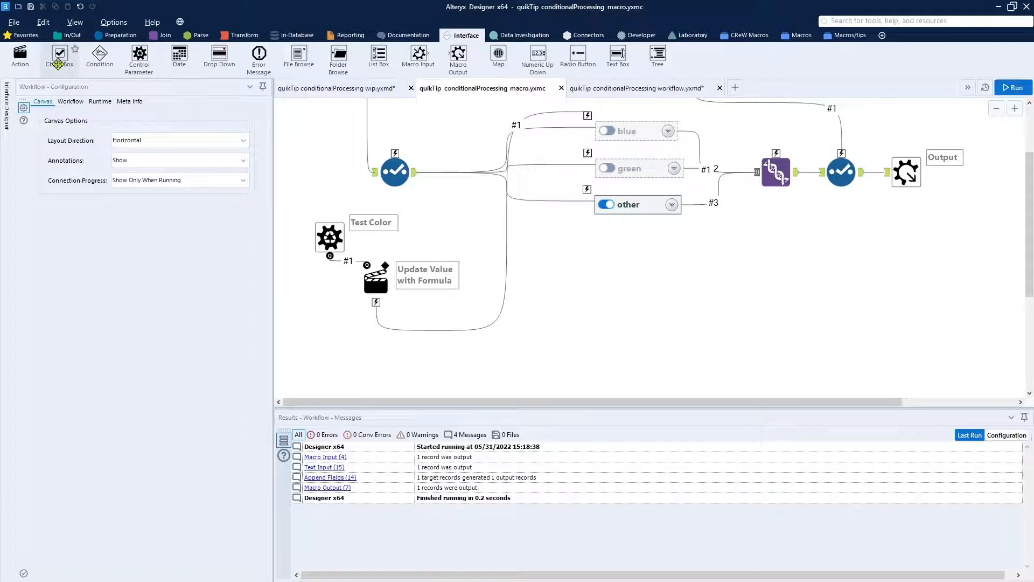
{"action": "left_click_drag", "start_coordinate": [20, 56], "coordinate": [461, 321]}
- Annotate the Action tool that controls the blue container as "blue test"
{"action": "left_click", "coordinate": [376, 279]}
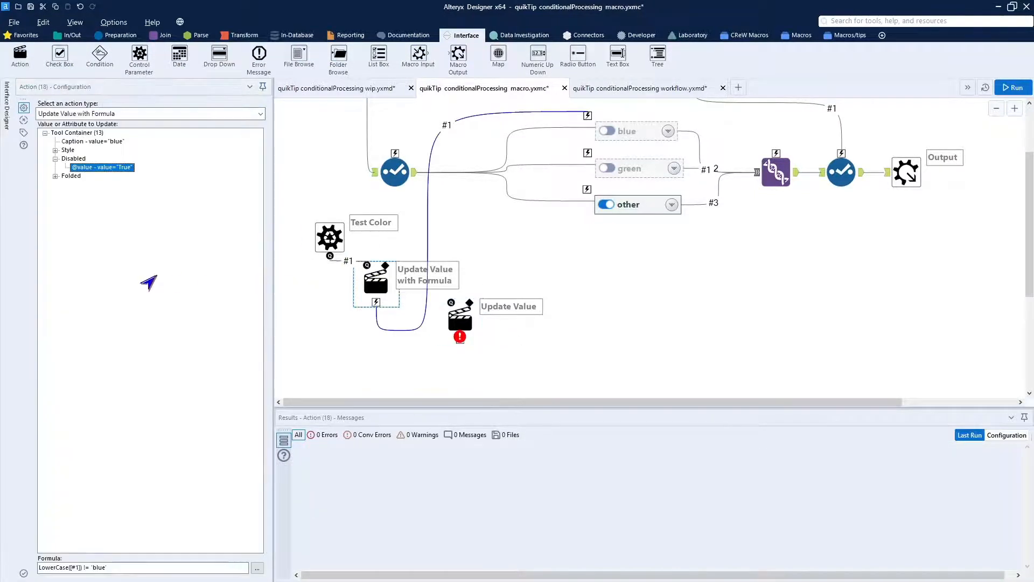
{"action": "left_click", "coordinate": [23, 132]}
{"action": "left_click_drag", "start_coordinate": [74, 206], "coordinate": [16, 207]}
{"action": "type", "text": "b"}
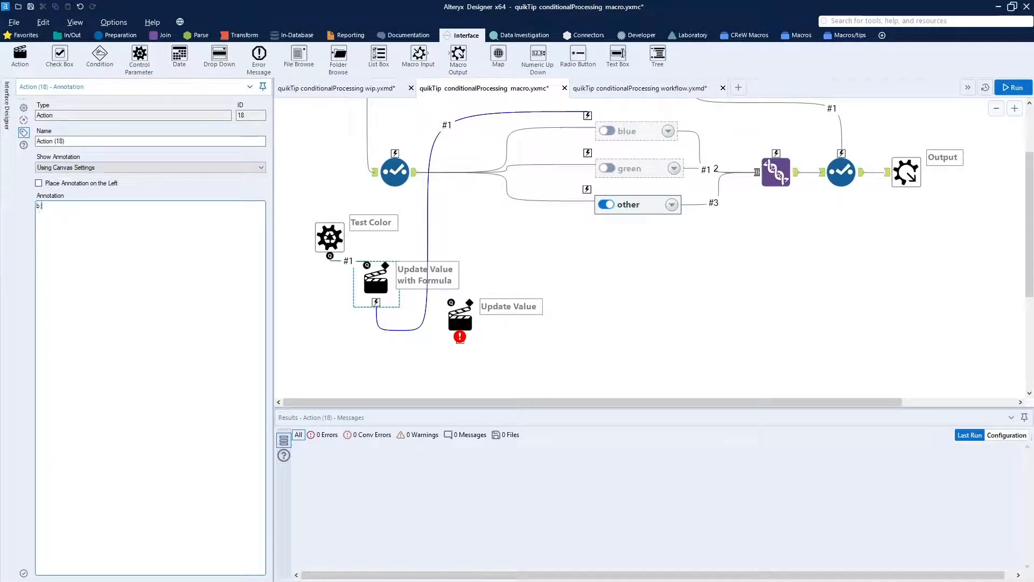
{"action": "type", "text": "lue test"}
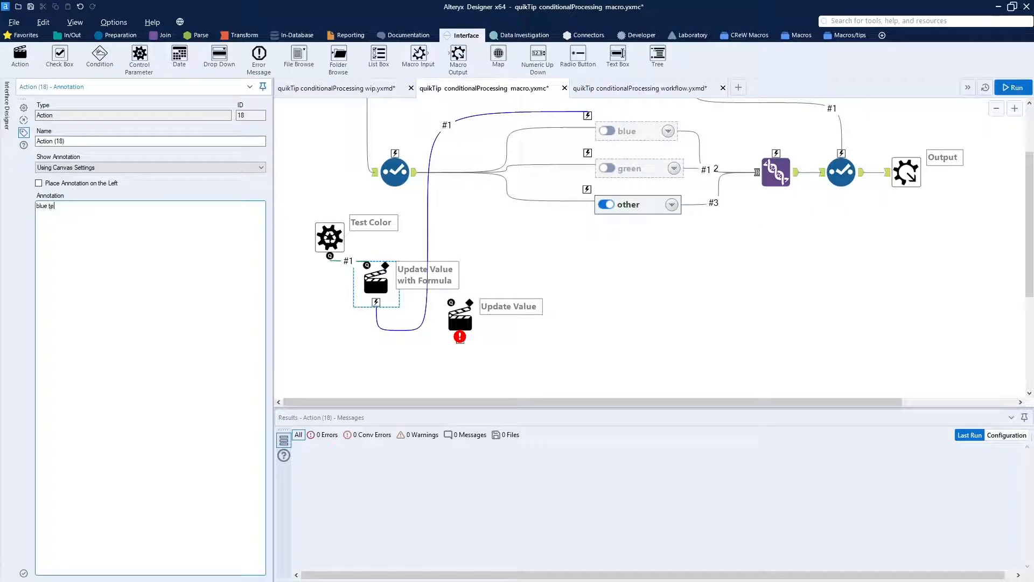
- Annotate the newly added, unconnected Action tool as "green test"
{"action": "left_click", "coordinate": [462, 320]}
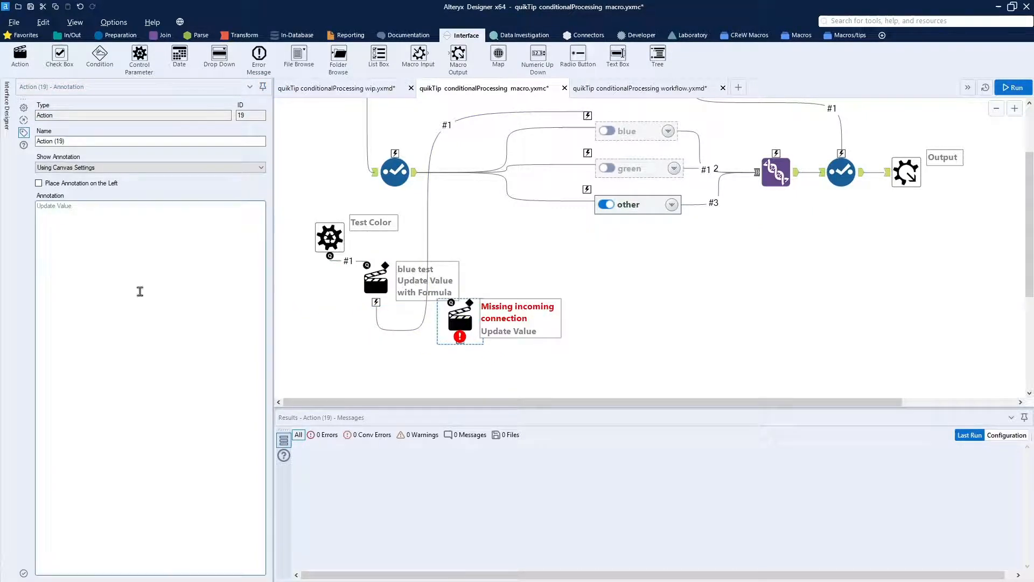
{"action": "left_click", "coordinate": [84, 208]}
{"action": "key", "text": "ctrl+a"}
{"action": "type", "text": "sreen"}
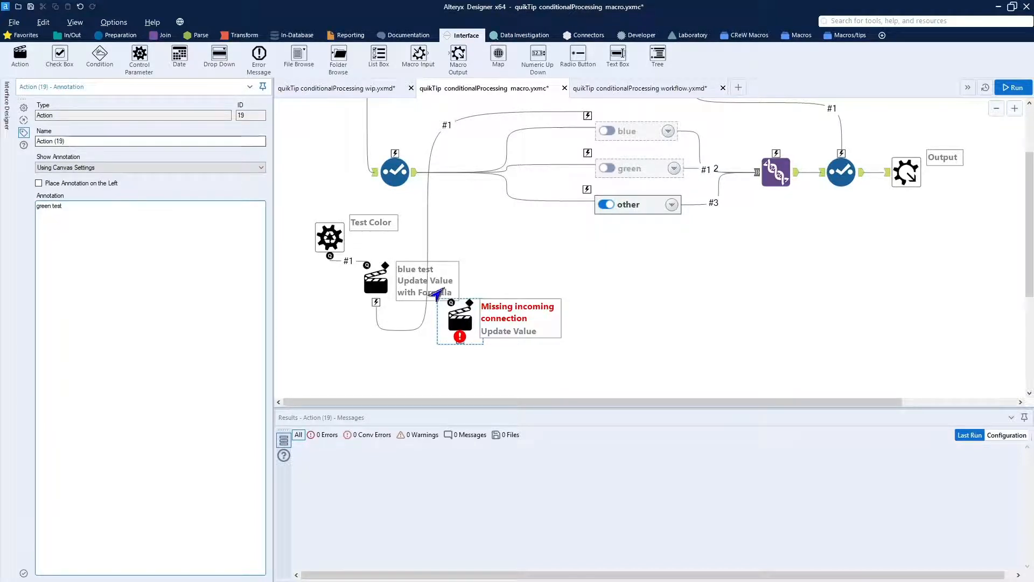
{"action": "left_click", "coordinate": [461, 320]}
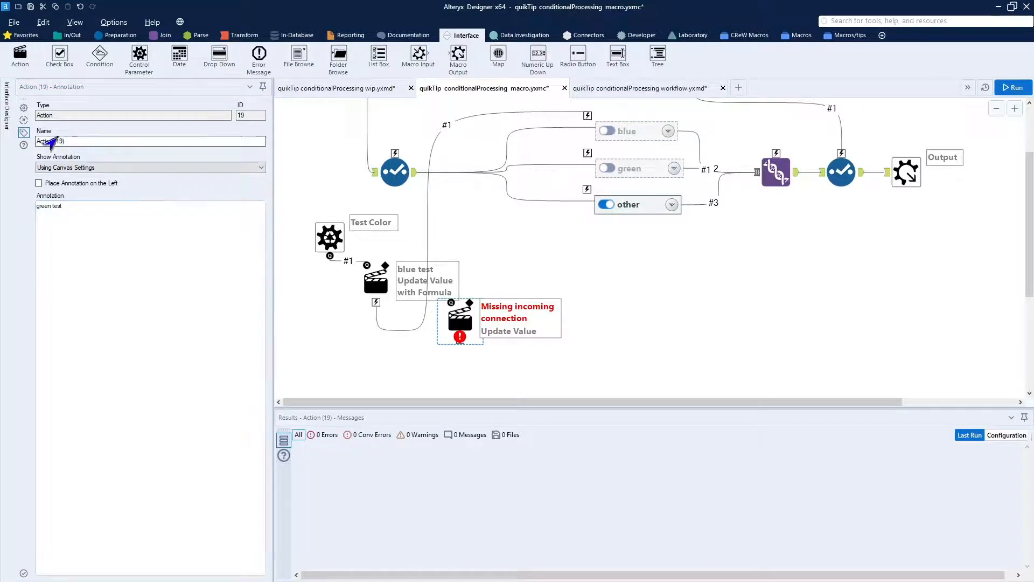
- Connect the Test Color control parameter to the green test action, and link that action to the green container
{"action": "left_click", "coordinate": [24, 107]}
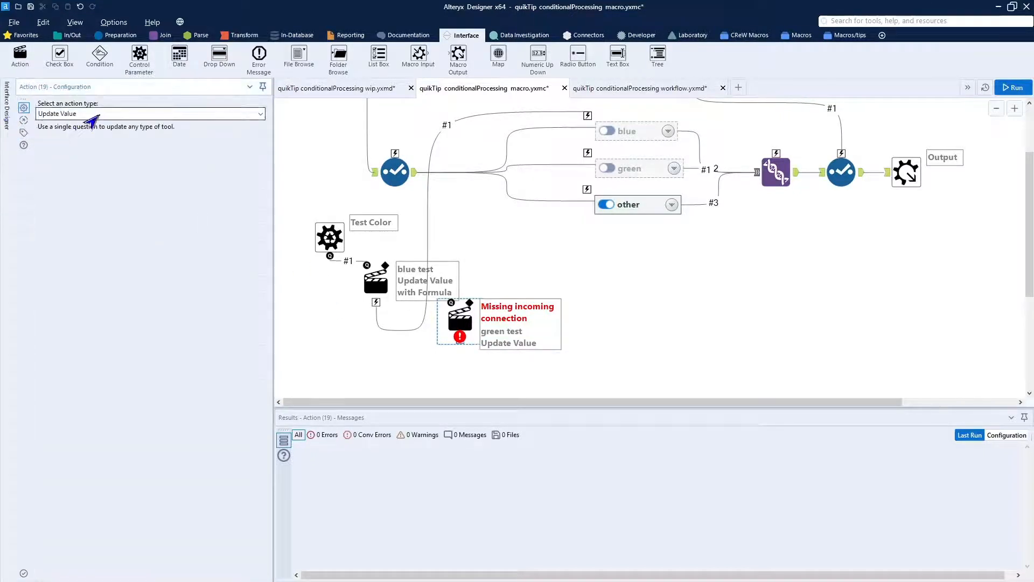
{"action": "left_click", "coordinate": [90, 116]}
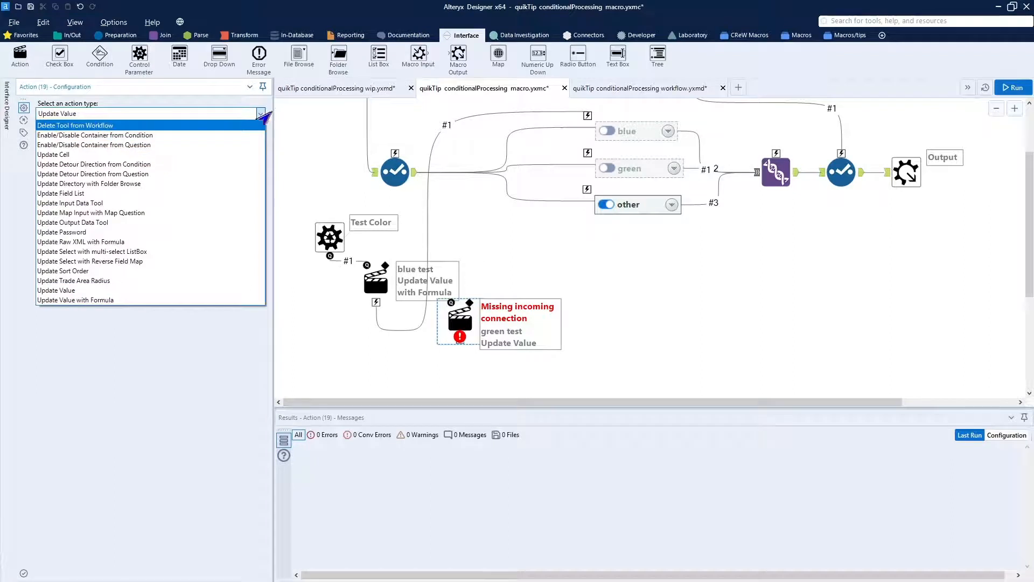
{"action": "left_click", "coordinate": [372, 322]}
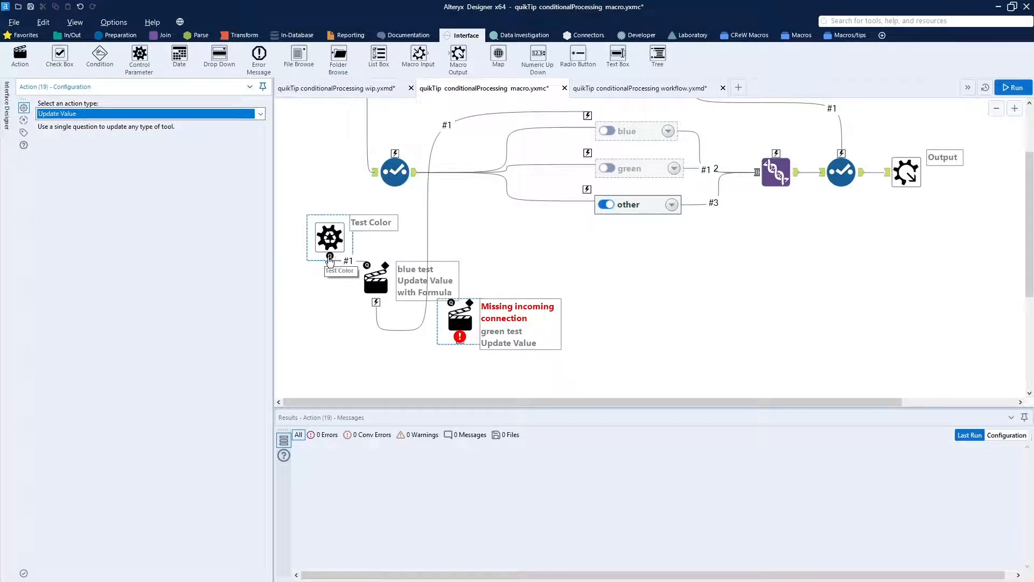
{"action": "left_click_drag", "start_coordinate": [330, 256], "coordinate": [588, 164]}
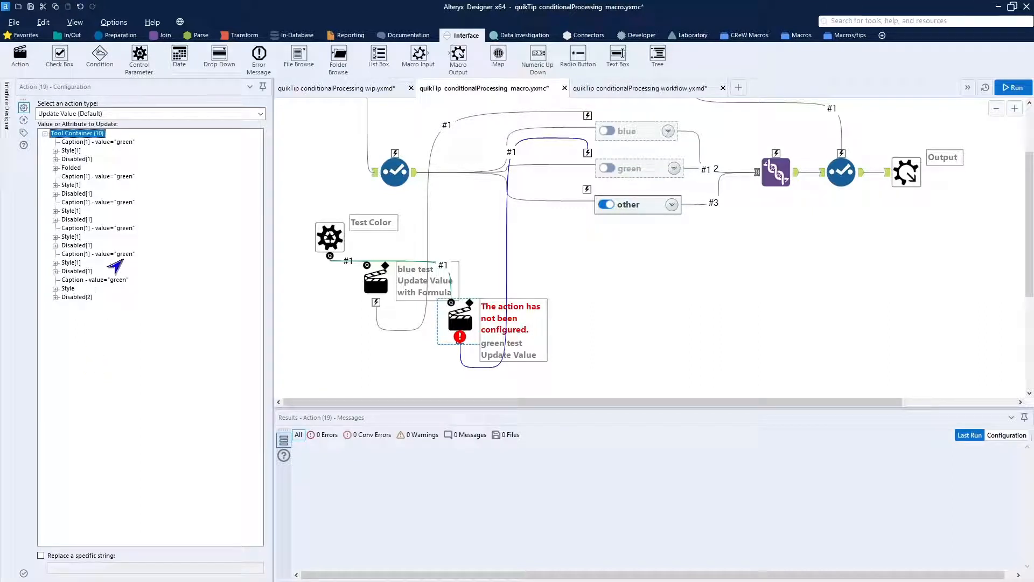
{"action": "left_click", "coordinate": [123, 116]}
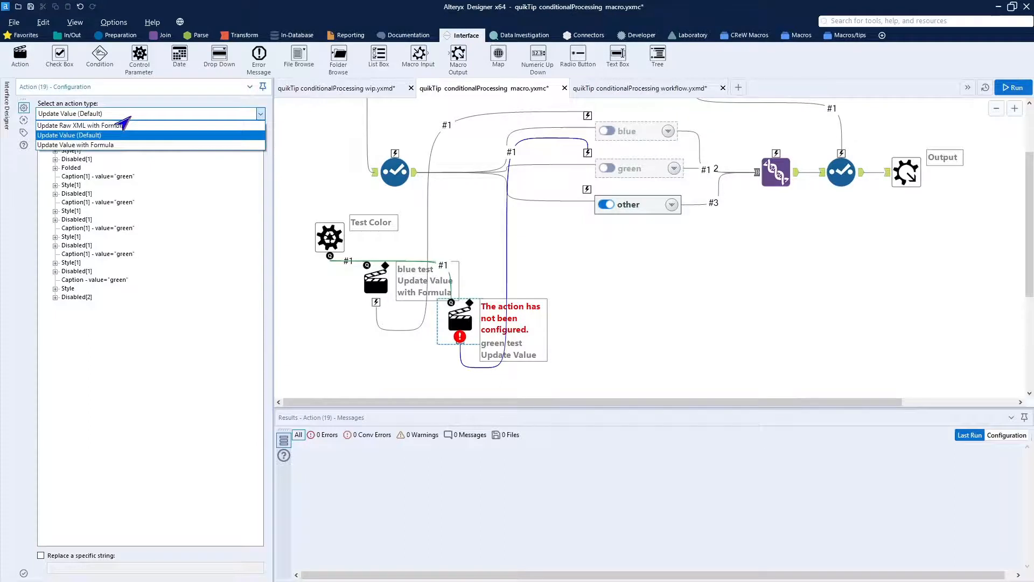
{"action": "left_click", "coordinate": [134, 146]}
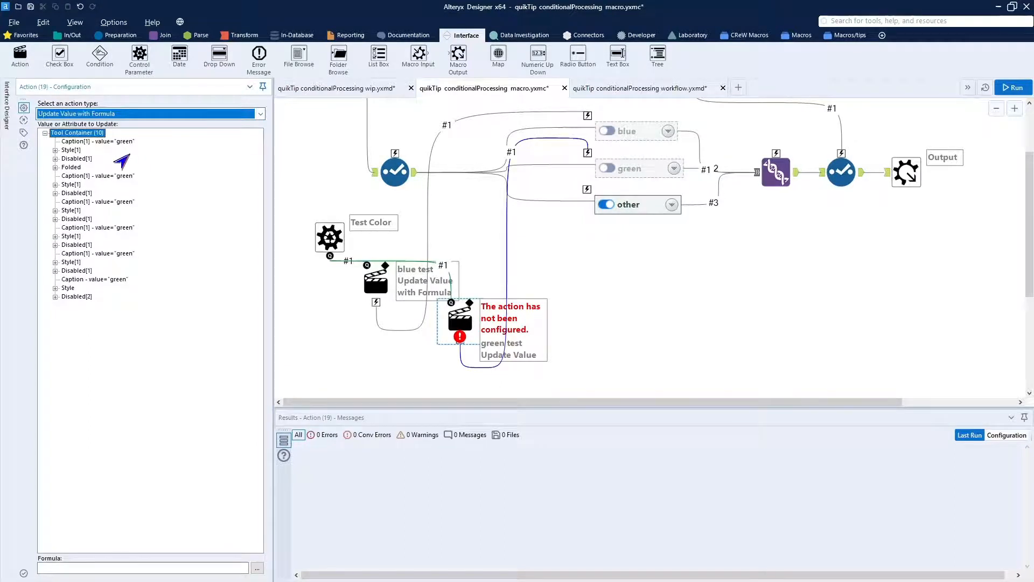
{"action": "left_click", "coordinate": [55, 159]}
{"action": "left_click", "coordinate": [102, 168]}
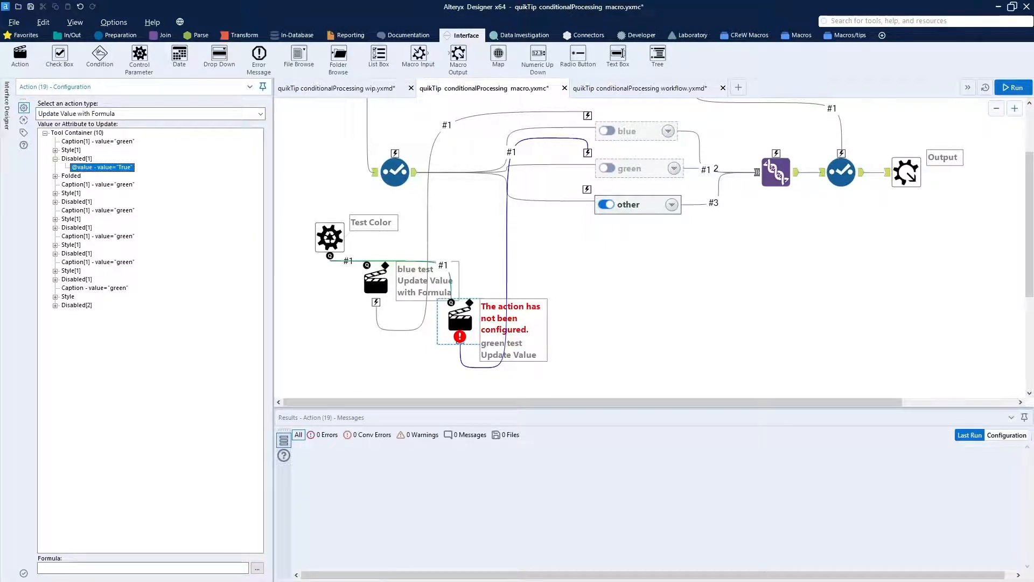
- Enter LowerCase([#1]) != 'green' as the green test action's formula and save the macro
{"action": "left_click", "coordinate": [64, 567]}
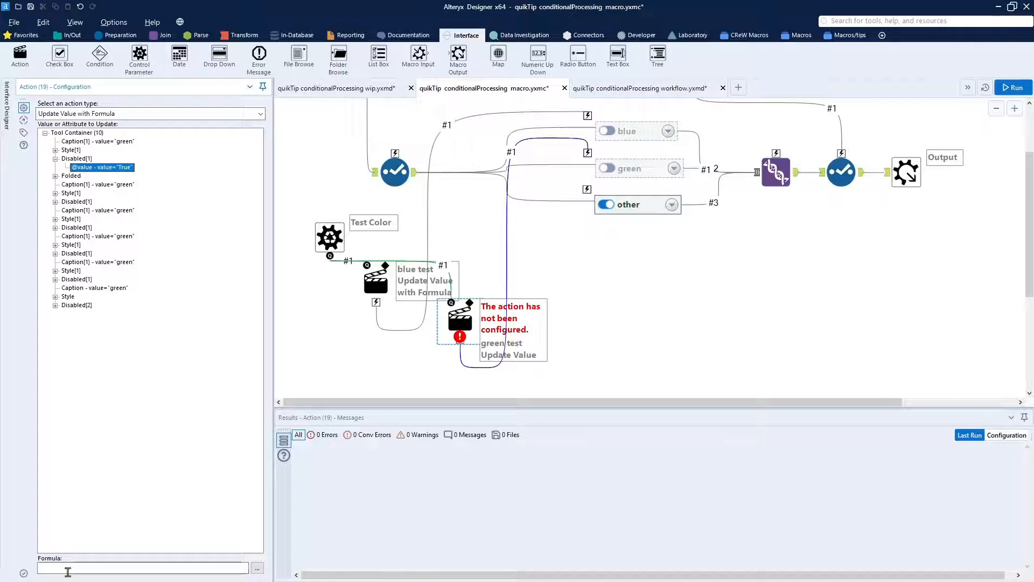
{"action": "type", "text": "LowerCase([#1]) != 'green'"}
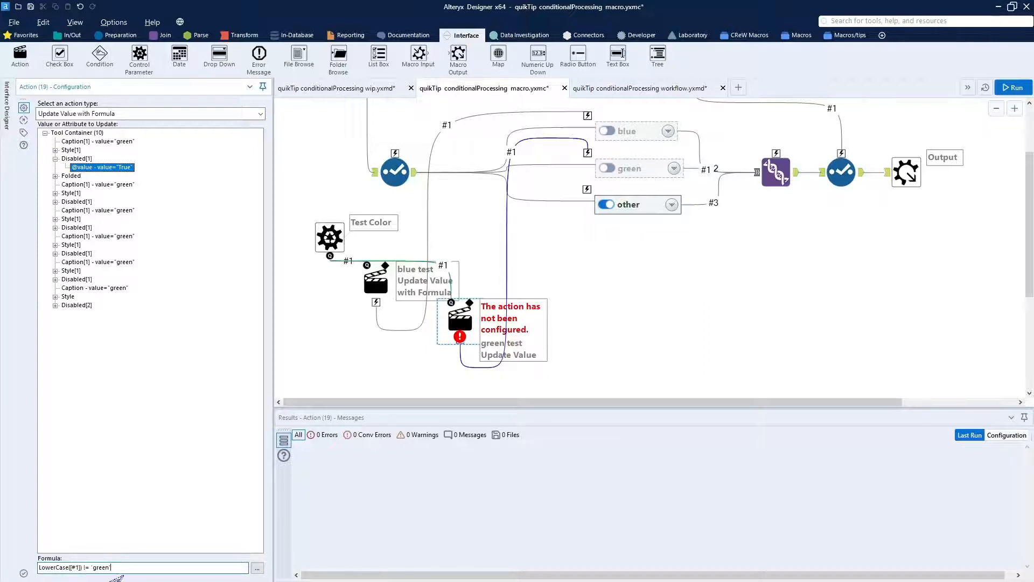
{"action": "left_click_drag", "start_coordinate": [0, 108], "coordinate": [0, 80]}
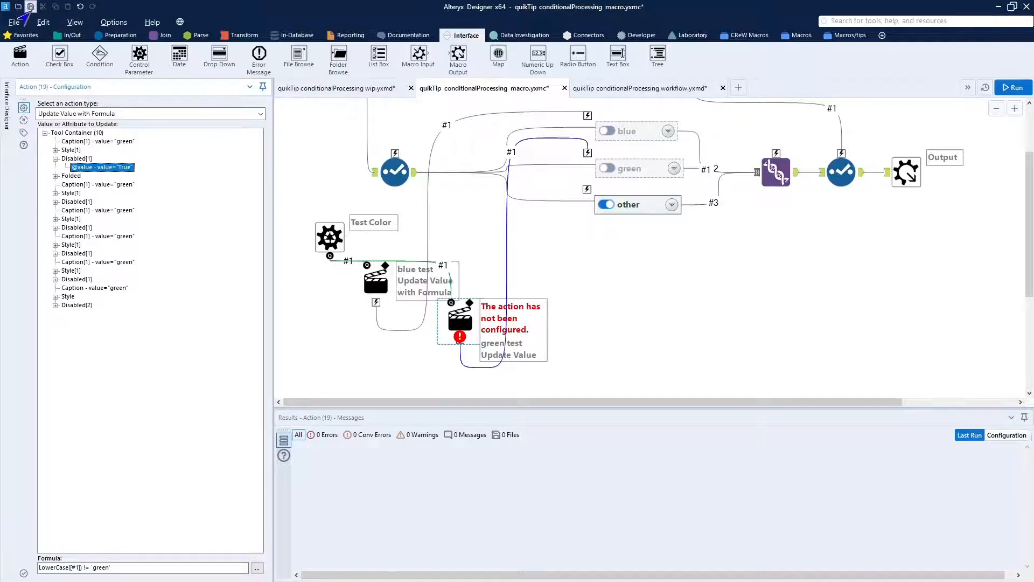
{"action": "left_click", "coordinate": [30, 7]}
{"action": "left_click", "coordinate": [22, 35]}
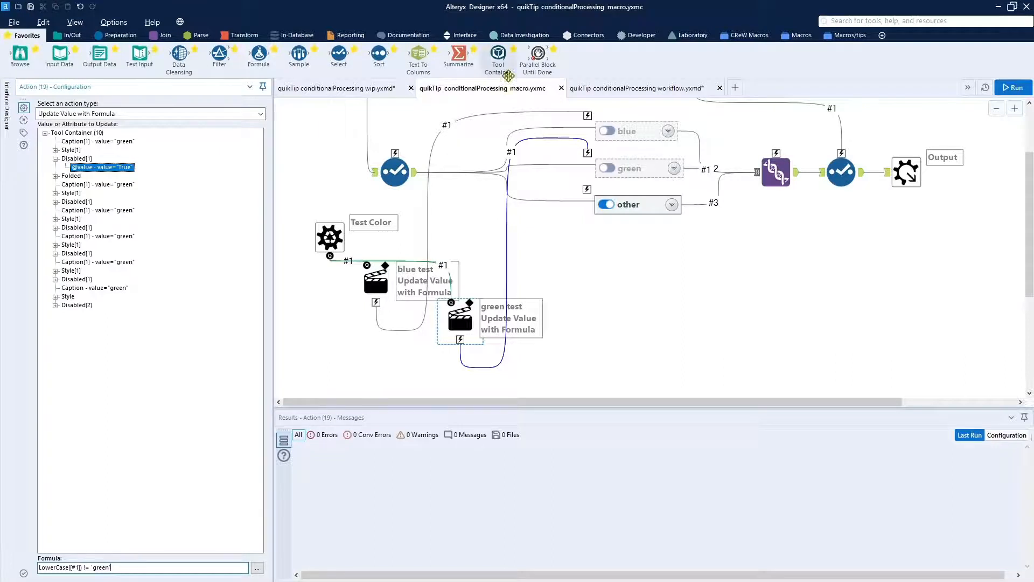
- In the conditionalProcessing workflow, accept the macro refresh and replace the macro's blue control input with the green text input
{"action": "left_click", "coordinate": [583, 89]}
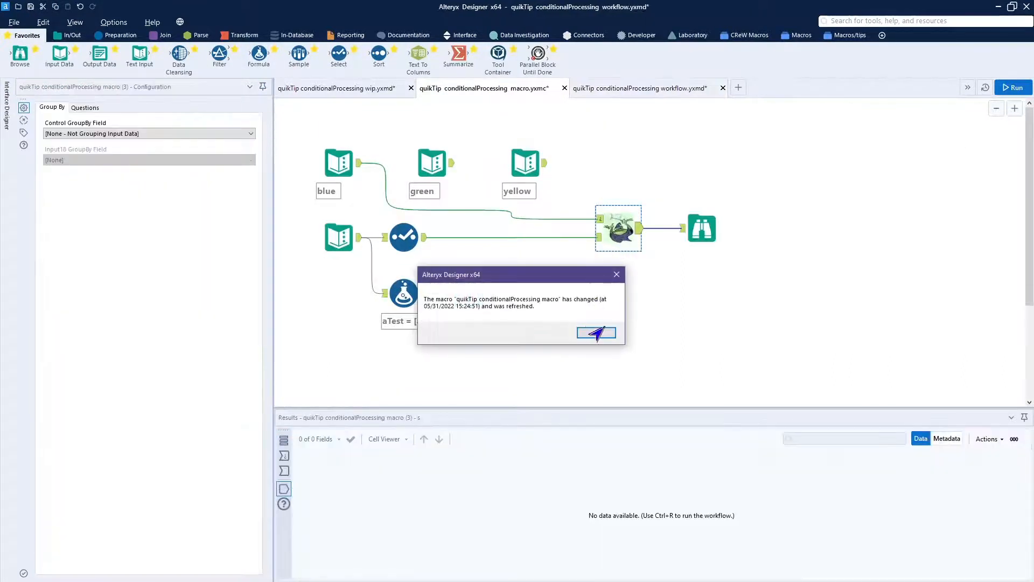
{"action": "left_click", "coordinate": [594, 333]}
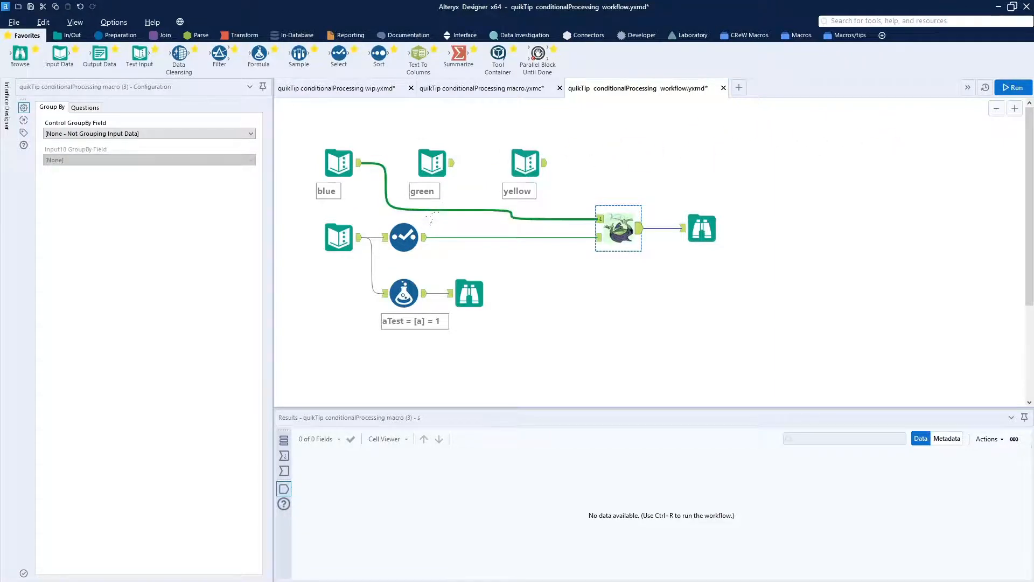
{"action": "left_click", "coordinate": [439, 210]}
{"action": "key", "text": "Delete"}
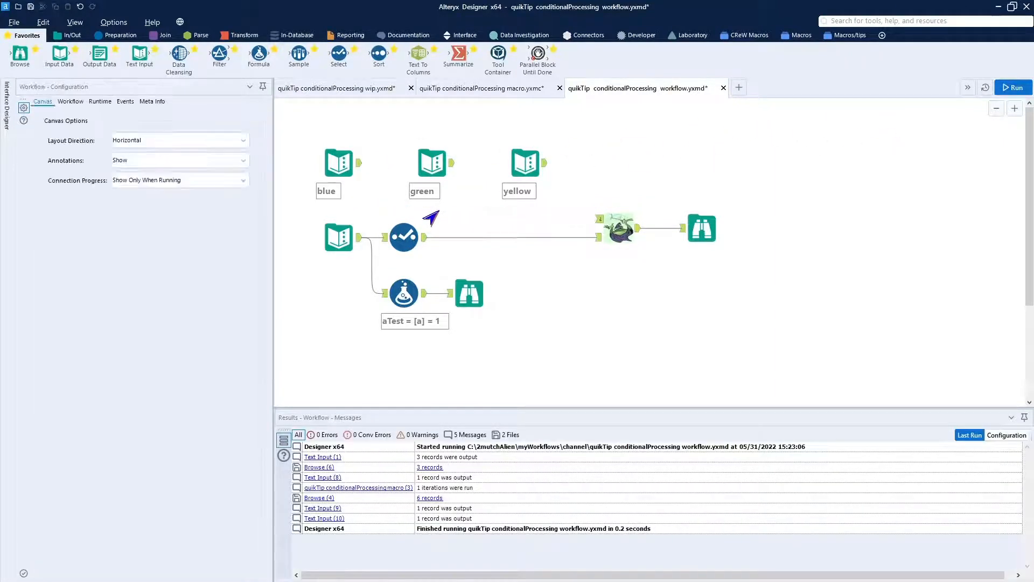
{"action": "left_click_drag", "start_coordinate": [453, 163], "coordinate": [599, 219]}
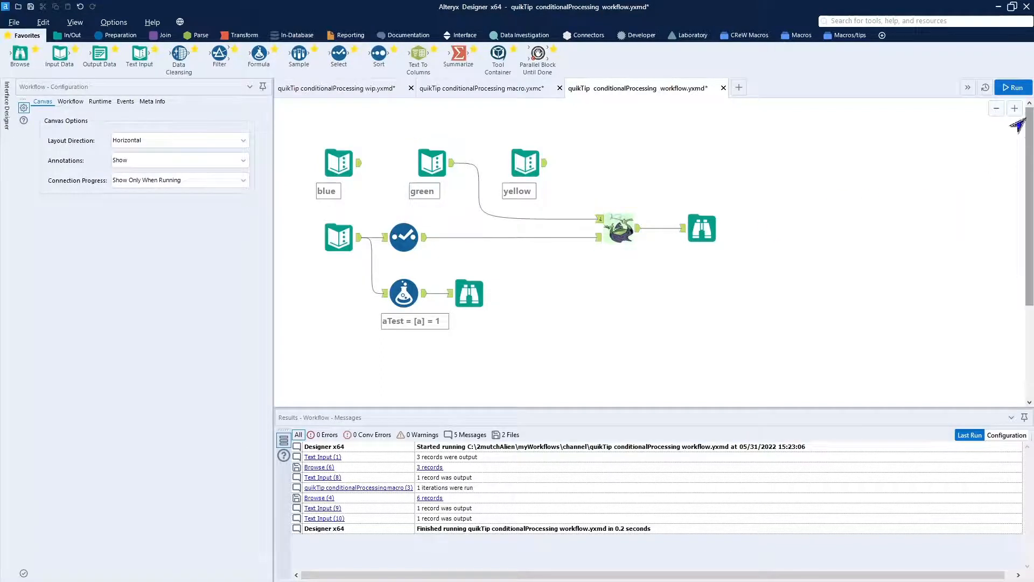
- Run the workflow and inspect the macro's output in its Browse tool
{"action": "left_click", "coordinate": [1009, 92]}
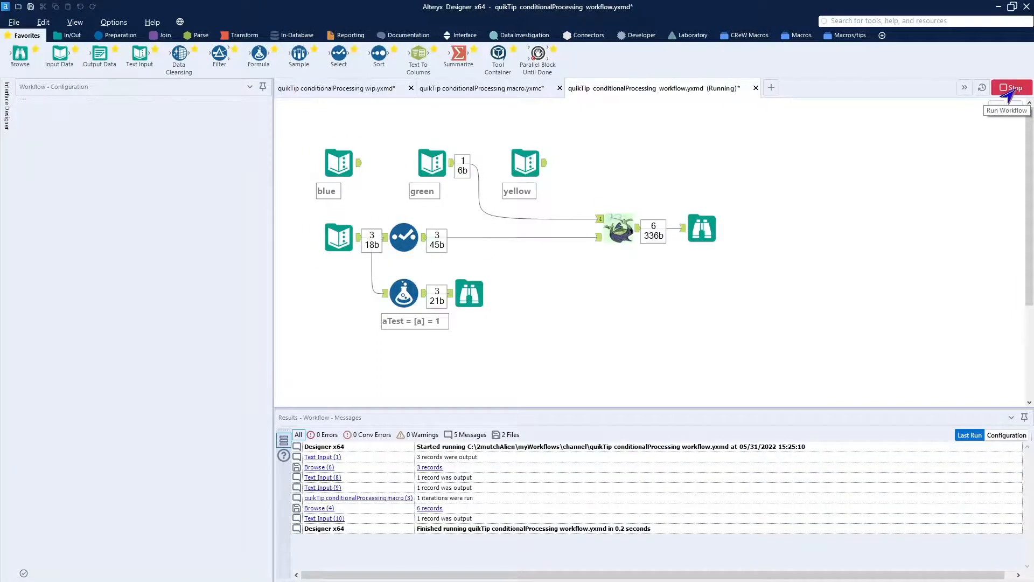
{"action": "left_click", "coordinate": [710, 234]}
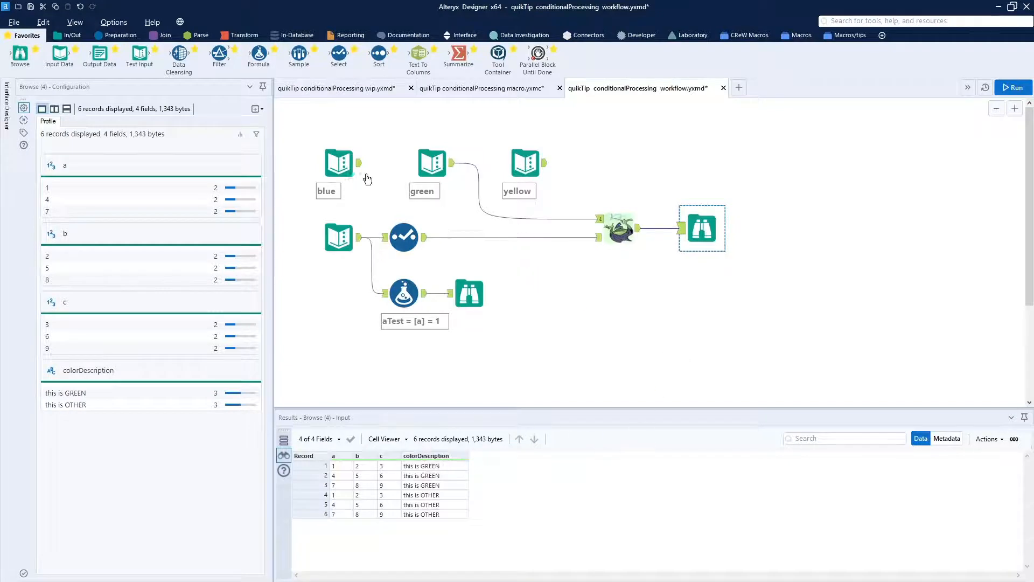
- Return to the conditionalProcessing macro, save it, and add a third Action tool beside the green test action
{"action": "left_click", "coordinate": [501, 93]}
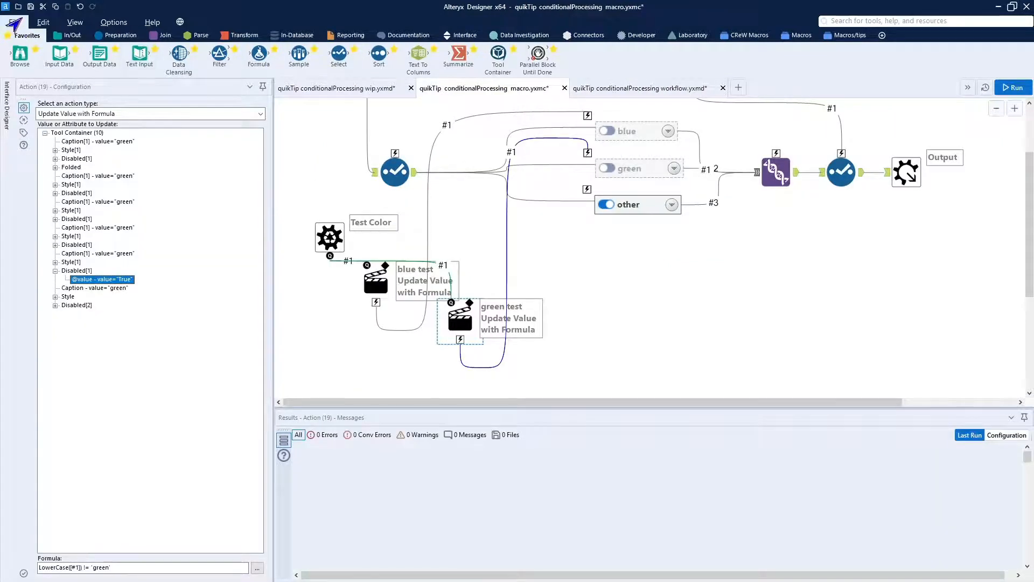
{"action": "left_click", "coordinate": [30, 7]}
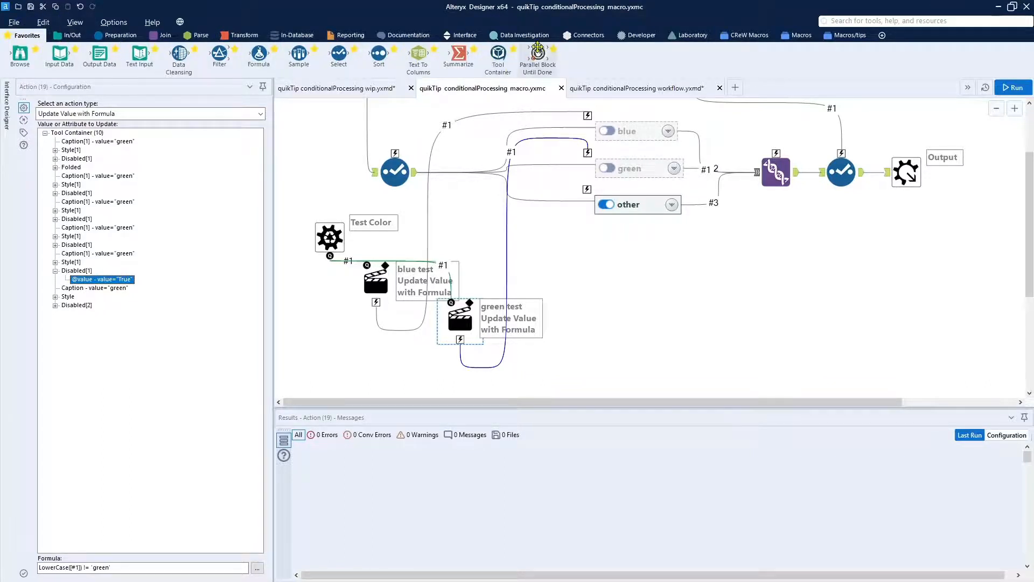
{"action": "left_click", "coordinate": [461, 35]}
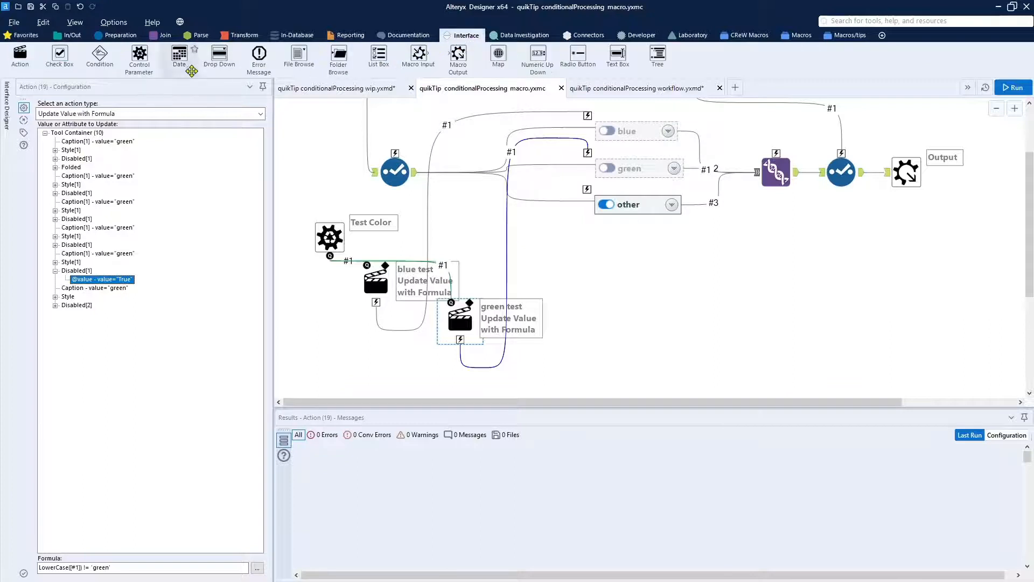
{"action": "left_click_drag", "start_coordinate": [20, 51], "coordinate": [571, 356]}
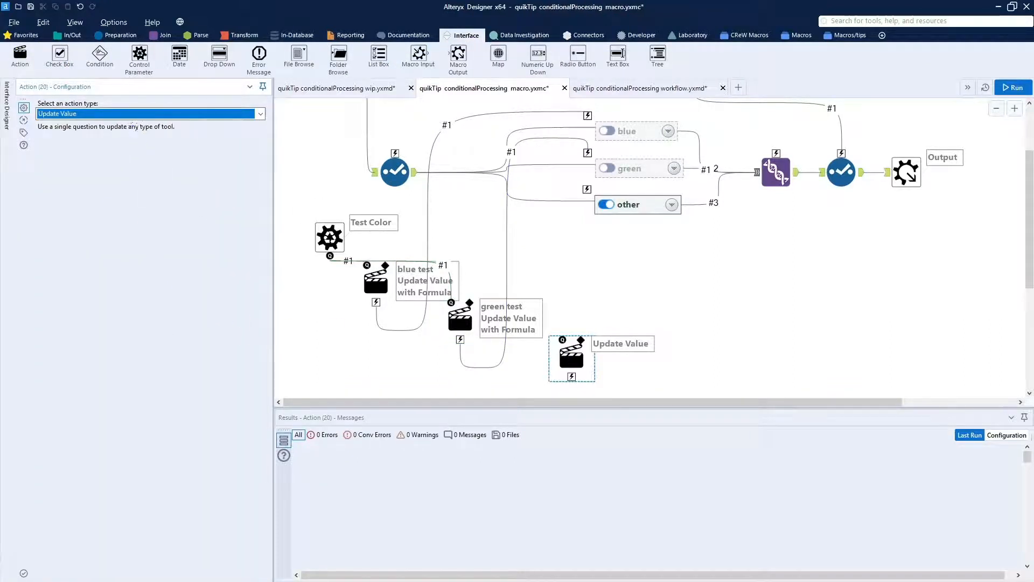
- Annotate the third Action tool as "other test"
{"action": "left_click", "coordinate": [139, 115]}
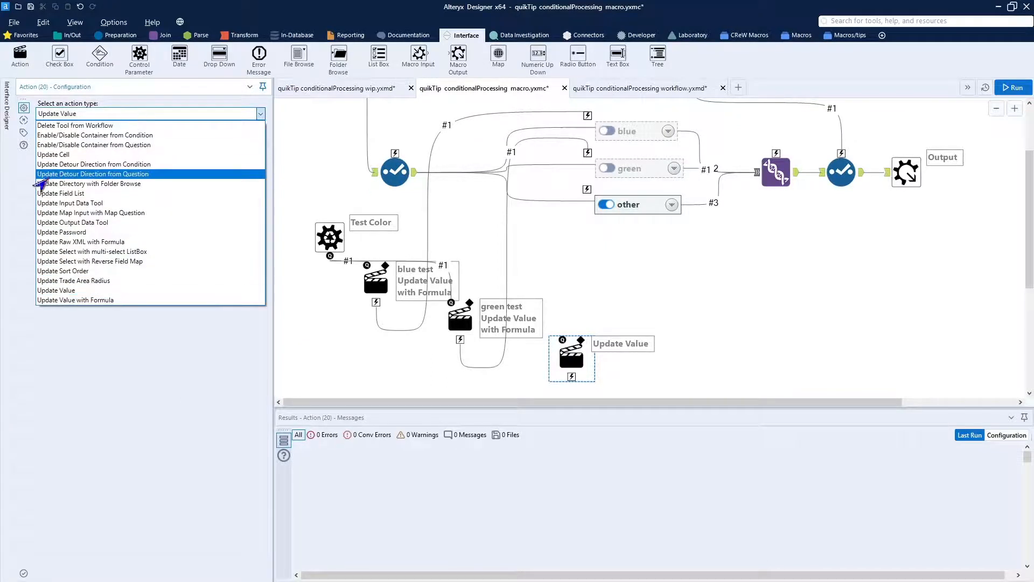
{"action": "left_click", "coordinate": [16, 142]}
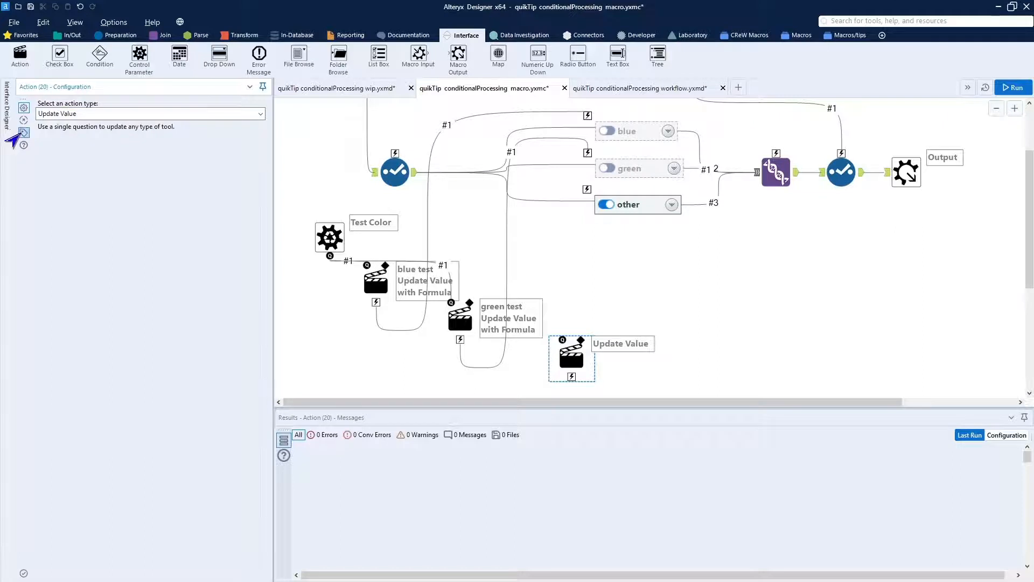
{"action": "left_click", "coordinate": [24, 132]}
{"action": "left_click", "coordinate": [105, 214]}
{"action": "key", "text": "ctrl+a"}
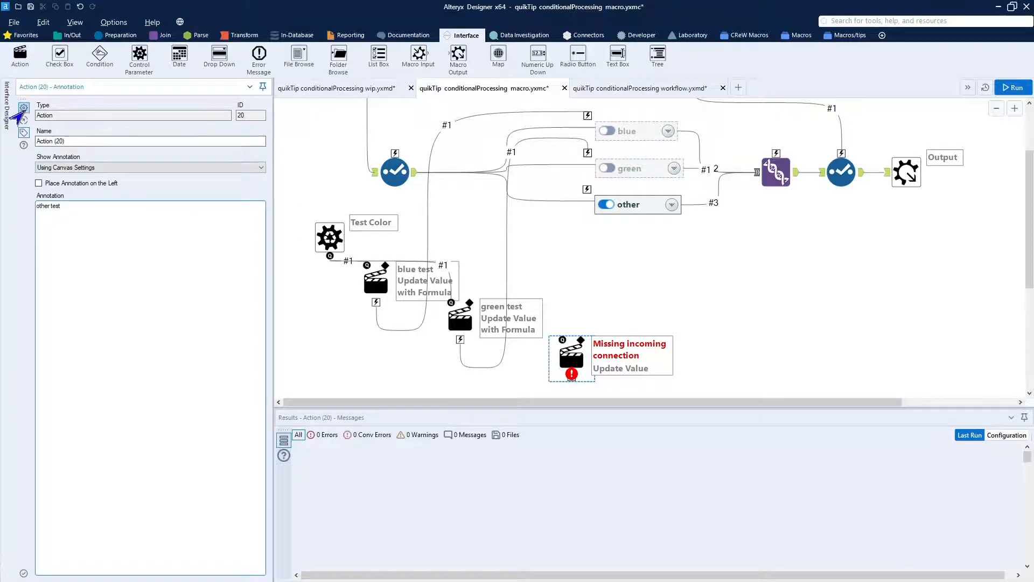
- Connect the Test Color control parameter to the other test action, and connect that action to the other container
{"action": "left_click", "coordinate": [23, 108]}
{"action": "left_click", "coordinate": [100, 114]}
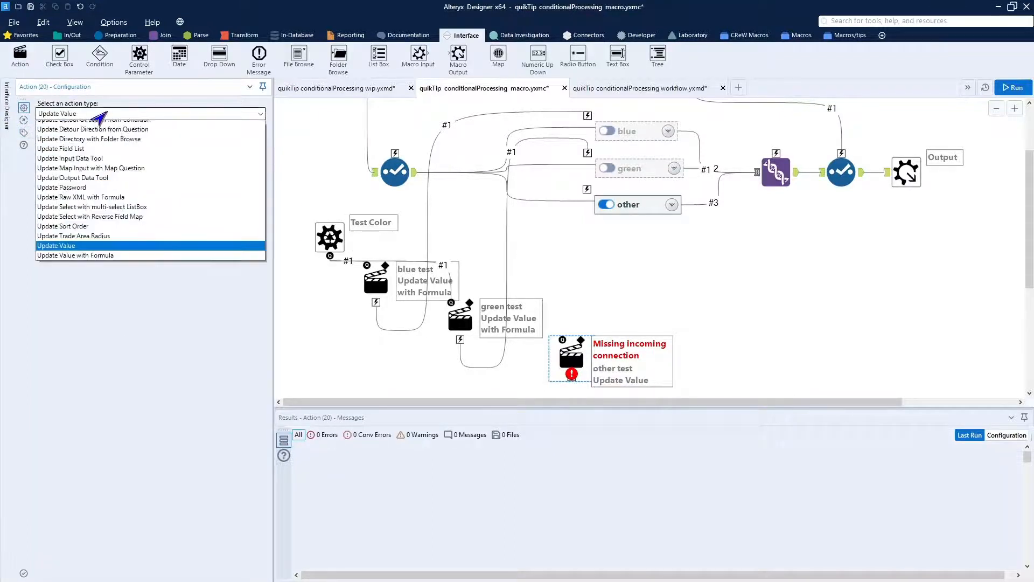
{"action": "left_click", "coordinate": [463, 389]}
{"action": "left_click_drag", "start_coordinate": [331, 256], "coordinate": [586, 186]}
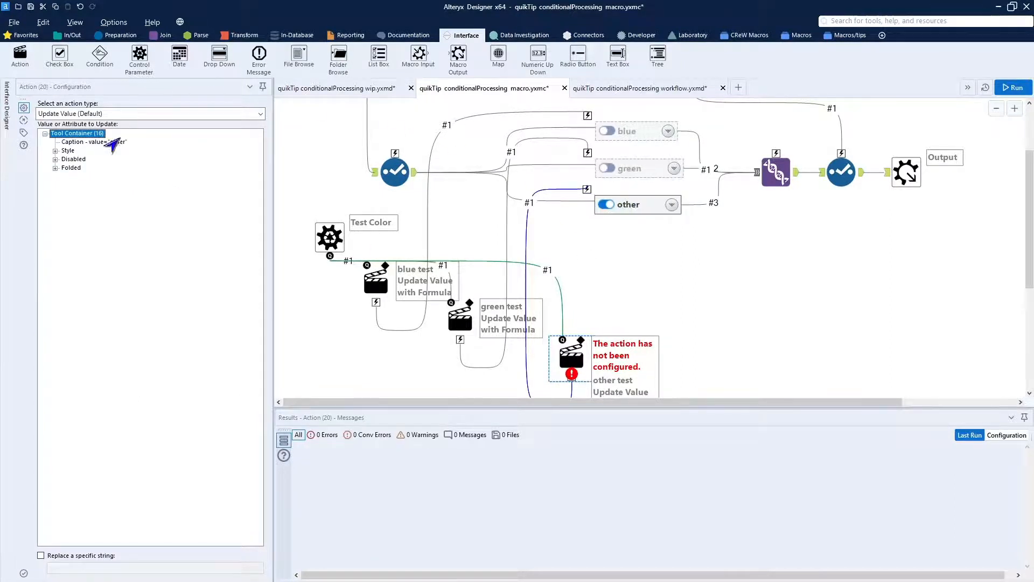
{"action": "left_click", "coordinate": [250, 114]}
{"action": "left_click", "coordinate": [207, 160]}
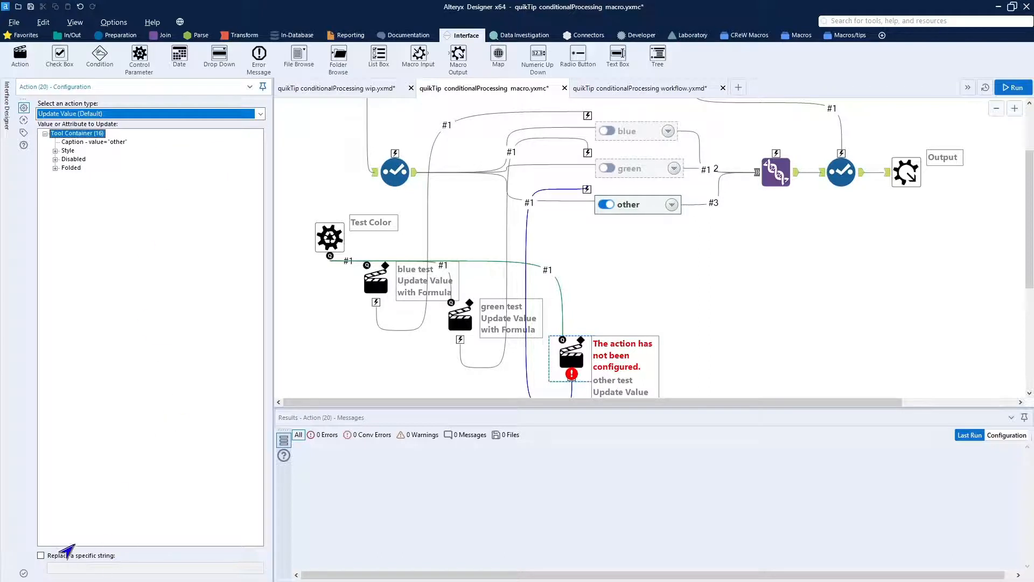
{"action": "left_click", "coordinate": [41, 555]}
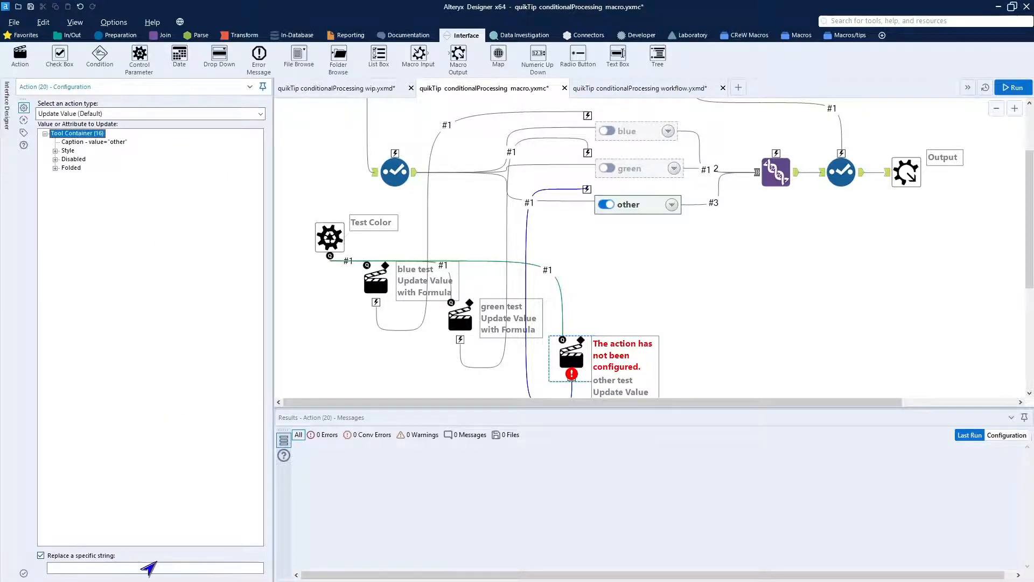
{"action": "left_click", "coordinate": [460, 318]}
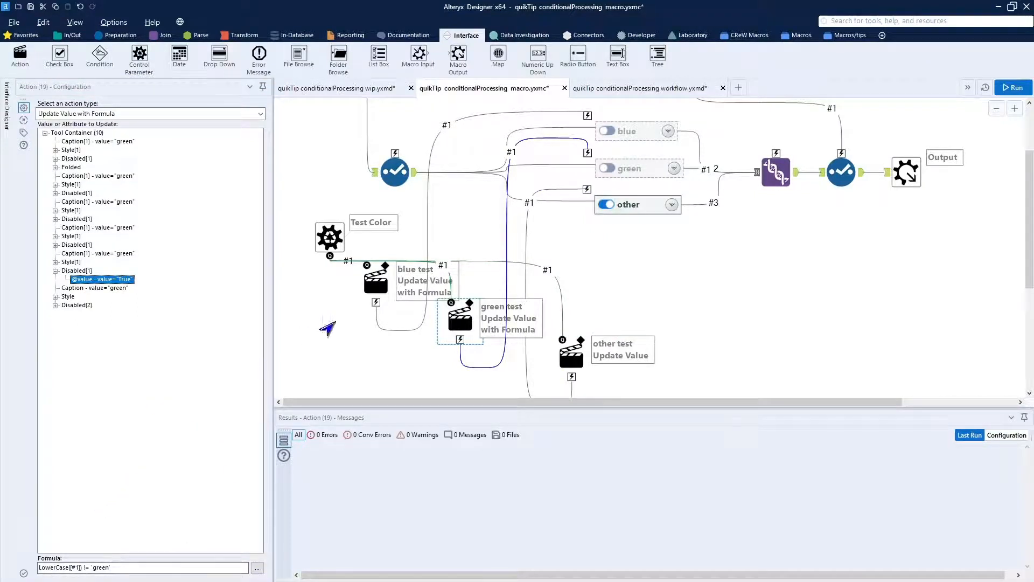
{"action": "left_click", "coordinate": [564, 344]}
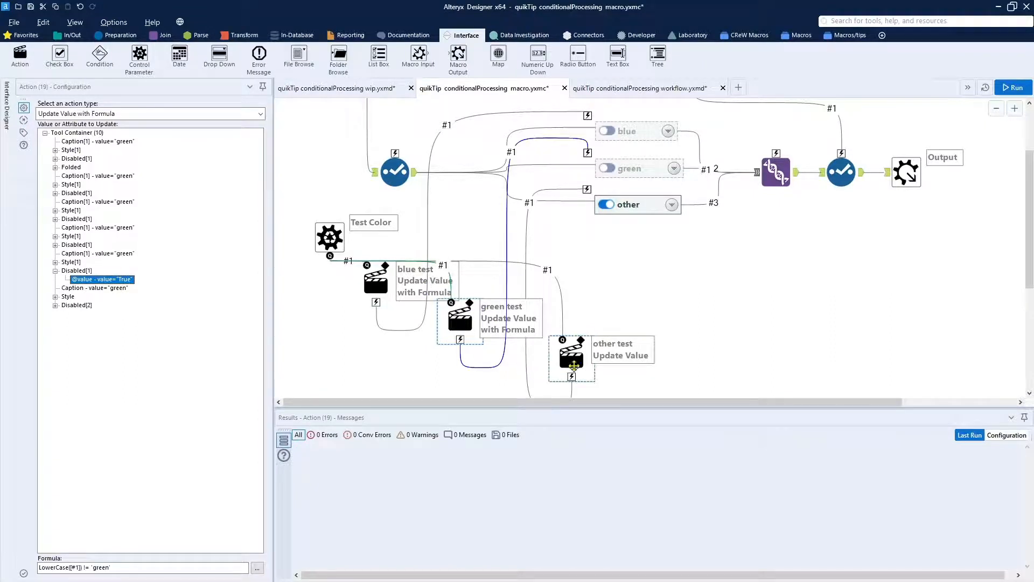
{"action": "left_click", "coordinate": [568, 368]}
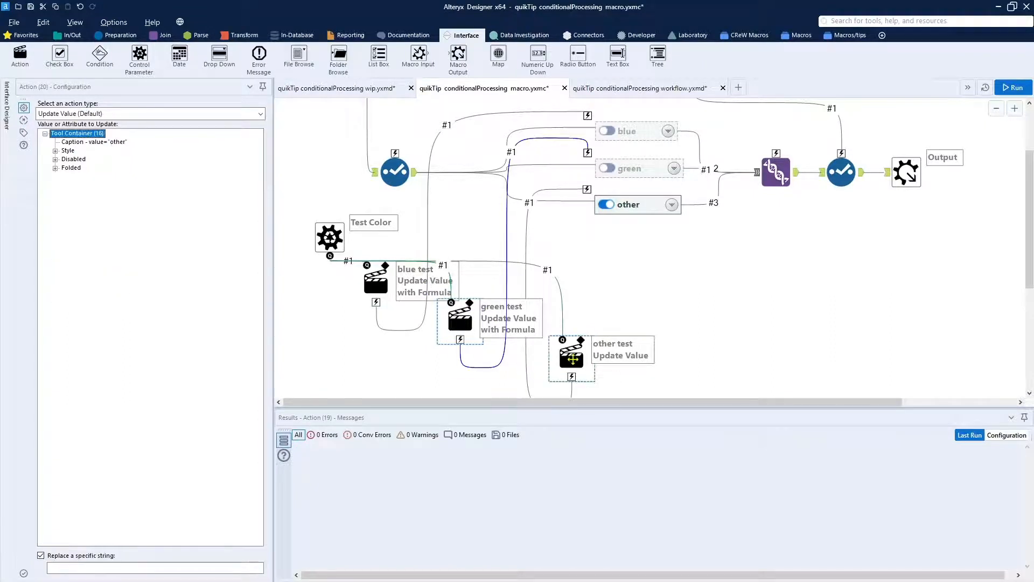
- Set the other test action to Update Value with Formula, targeting the other container's Disabled value
{"action": "left_click", "coordinate": [251, 115]}
{"action": "left_click", "coordinate": [215, 145]}
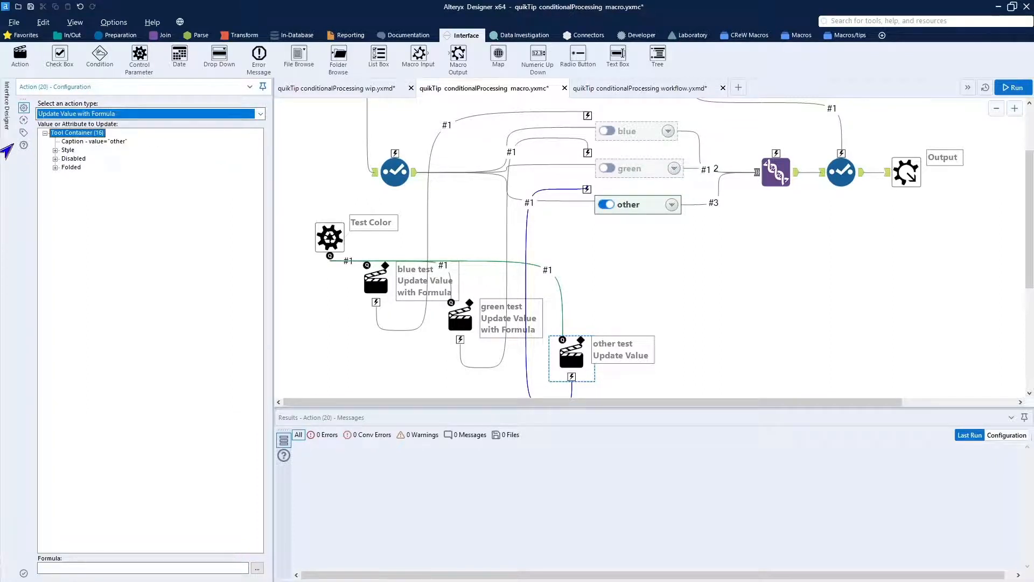
{"action": "left_click", "coordinate": [89, 141]}
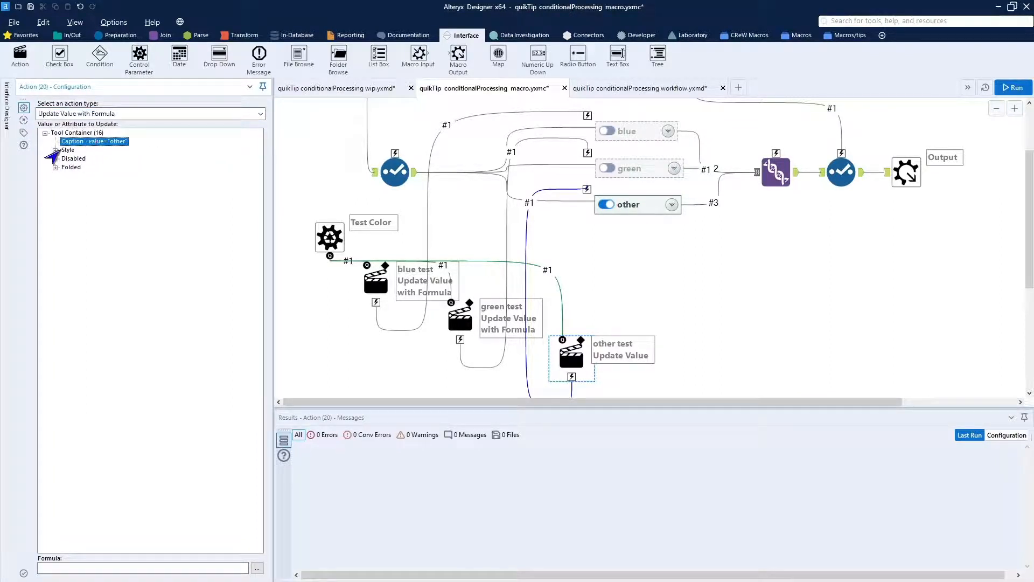
{"action": "left_click", "coordinate": [55, 159]}
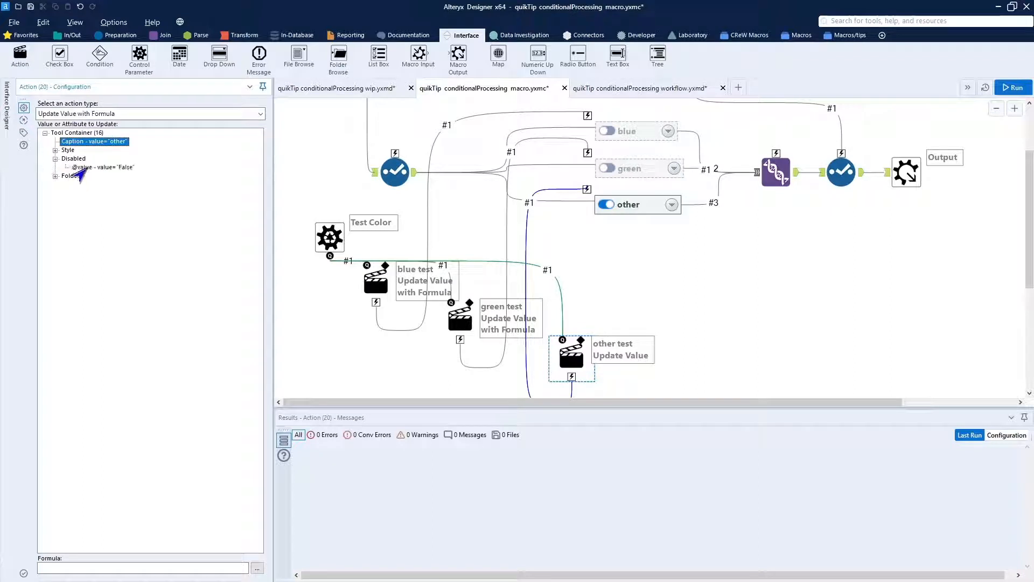
{"action": "left_click", "coordinate": [88, 170]}
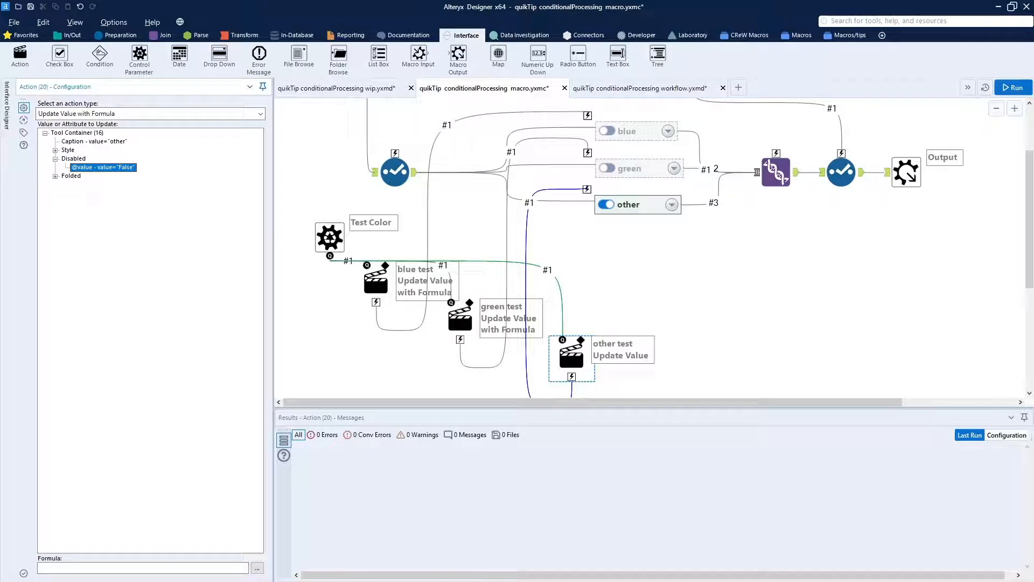
- Switch to TextPad and copy the expression LowerCase([#1]) In ('blue', 'green') from disableTestCode.txt
{"action": "left_click_drag", "start_coordinate": [0, 231], "coordinate": [504, 115]}
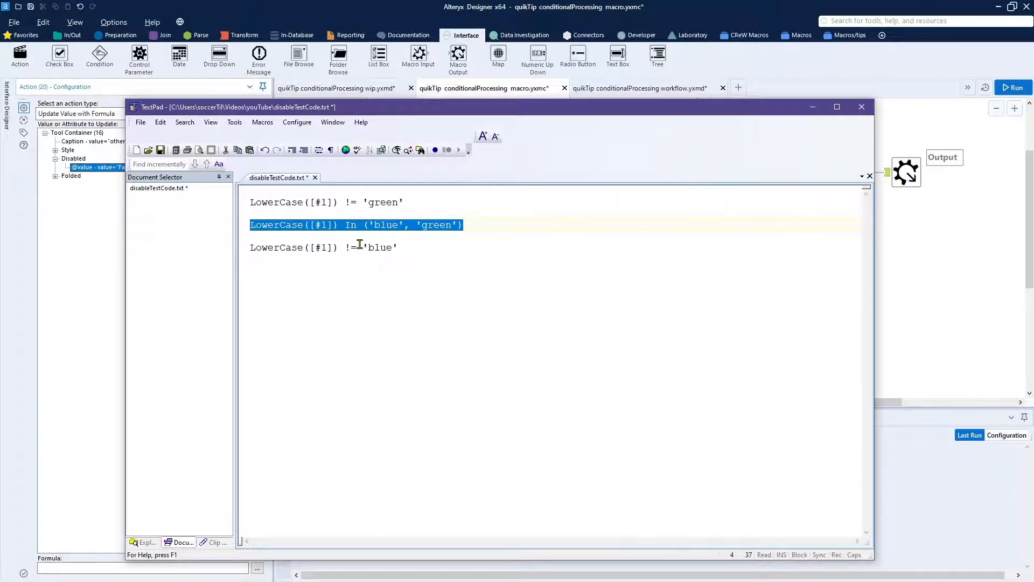
{"action": "left_click", "coordinate": [356, 247]}
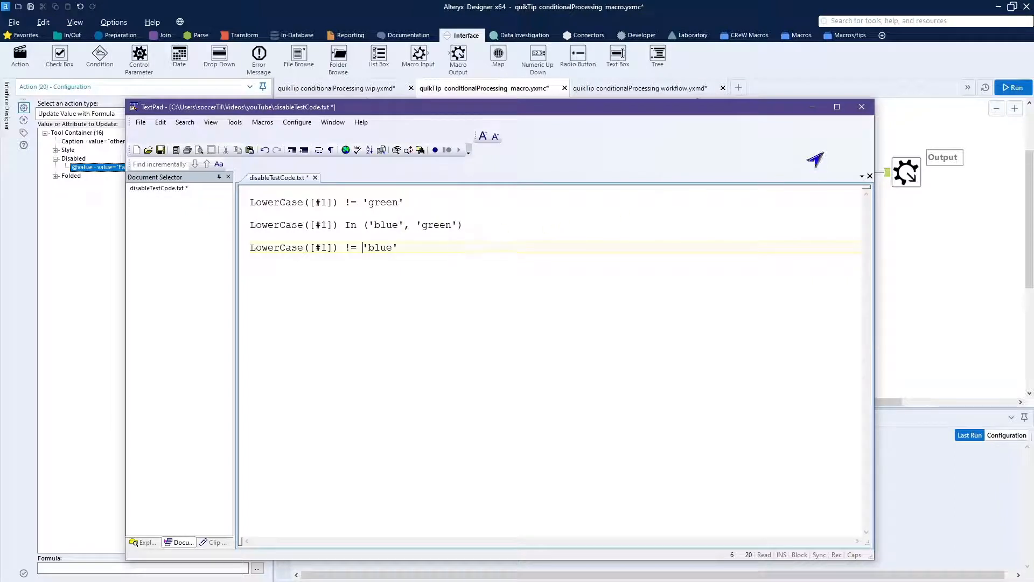
{"action": "left_click_drag", "start_coordinate": [468, 224], "coordinate": [247, 225]}
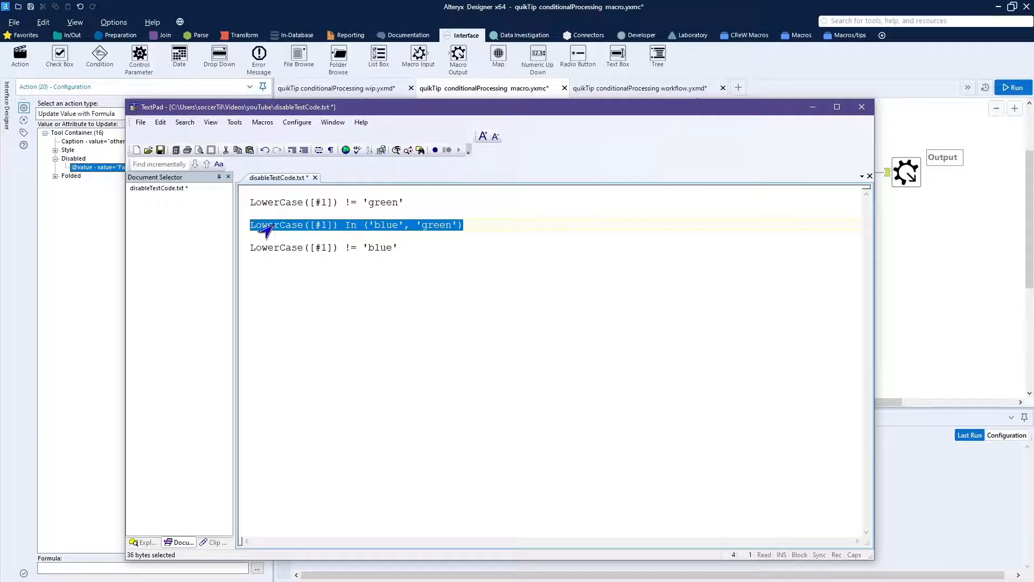
{"action": "right_click", "coordinate": [270, 227]}
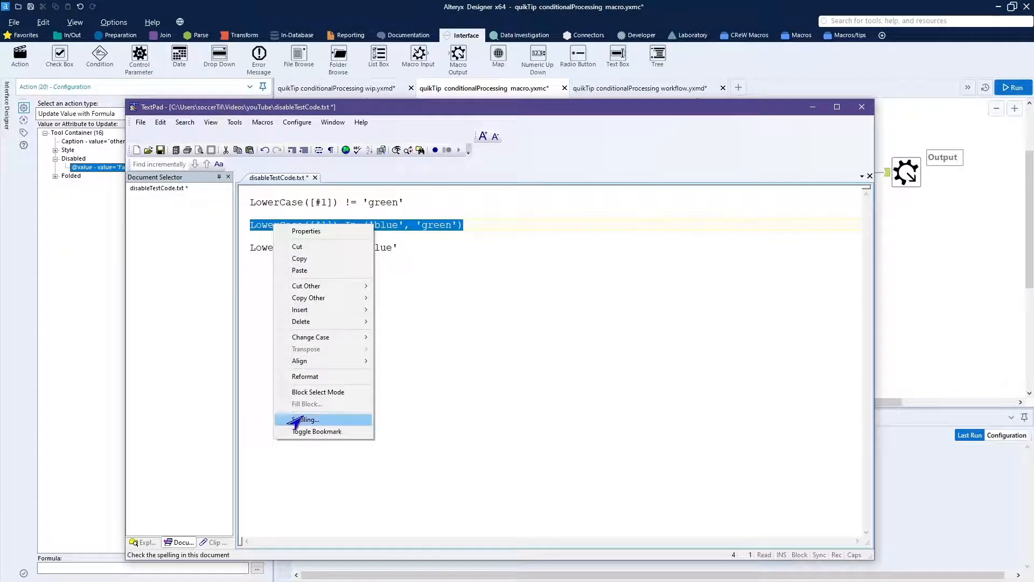
{"action": "left_click", "coordinate": [330, 260]}
- Back in Alteryx Designer, set the other test action's formula to LowerCase([#1]) In ('blue', 'green') and save the macro
{"action": "left_click", "coordinate": [939, 323]}
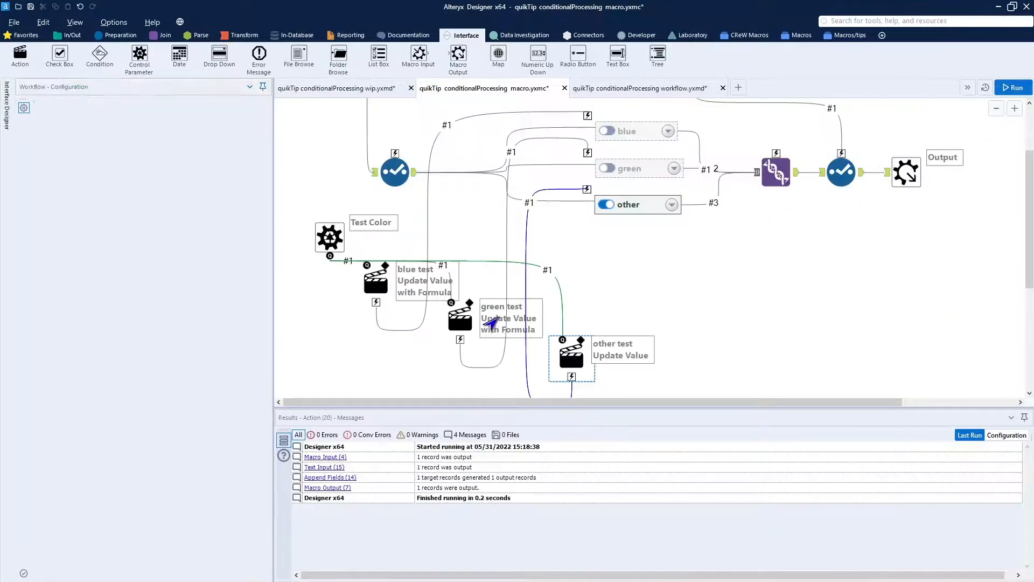
{"action": "left_click", "coordinate": [568, 351]}
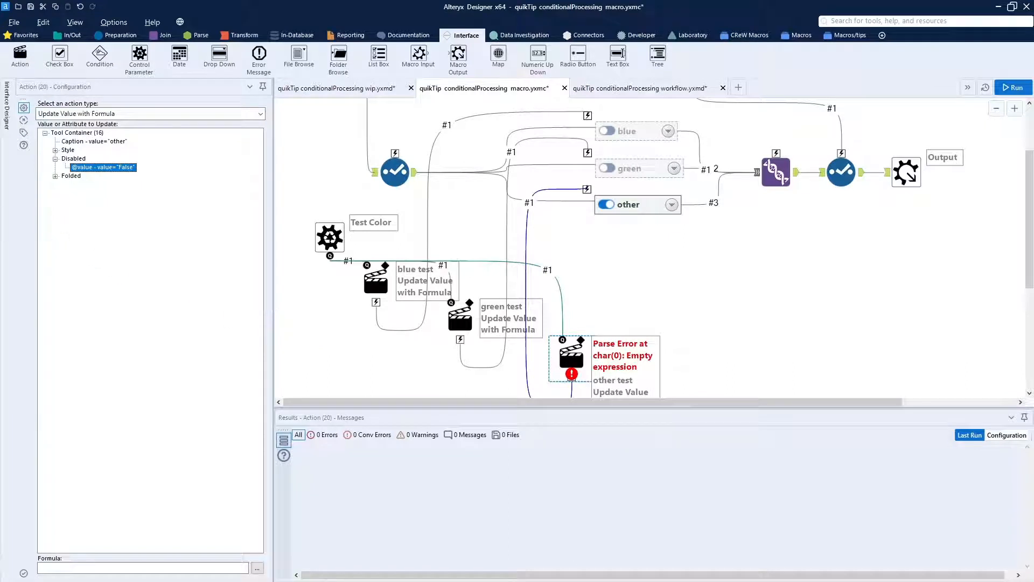
{"action": "left_click", "coordinate": [111, 567]}
{"action": "key", "text": "ctrl+v"}
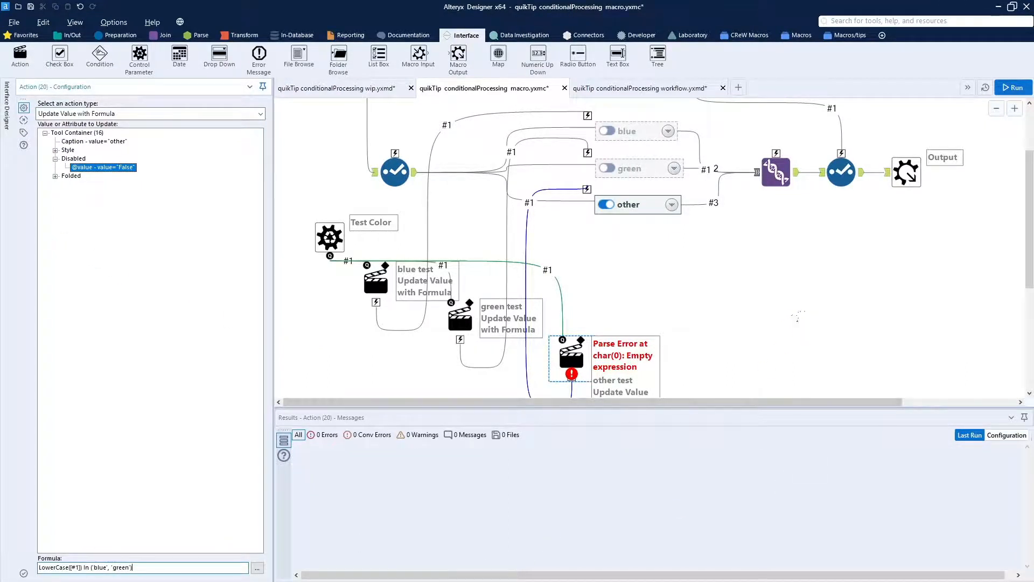
{"action": "left_click", "coordinate": [797, 316]}
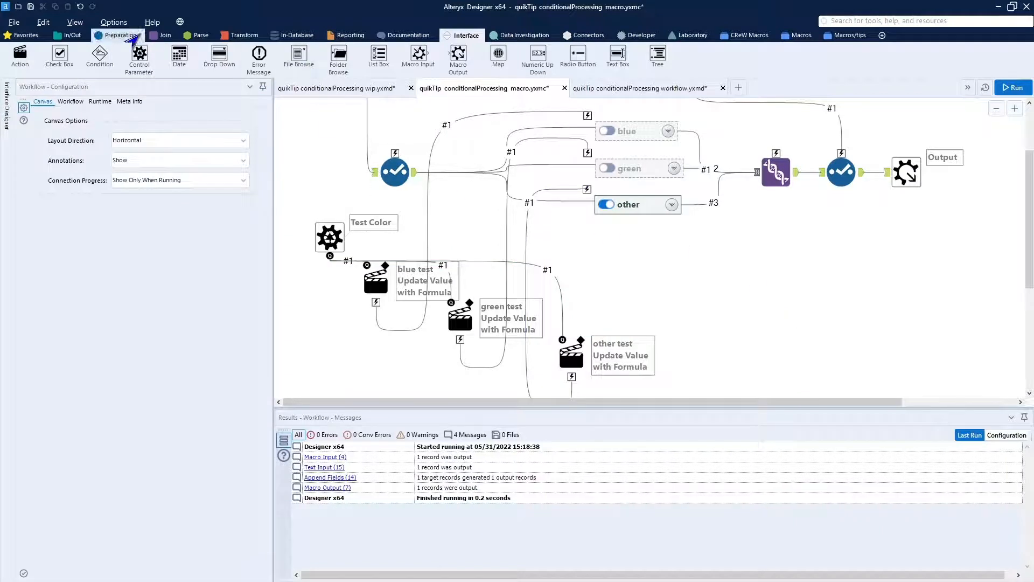
{"action": "left_click", "coordinate": [30, 6]}
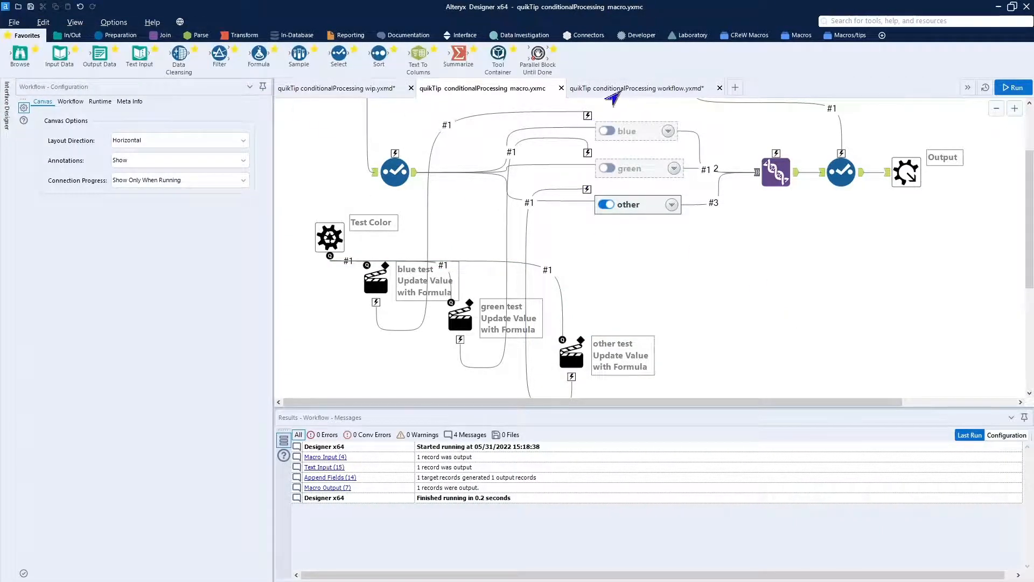
- In the conditionalProcessing workflow, accept the macro refresh and run the workflow with the green control input
{"action": "left_click", "coordinate": [613, 96]}
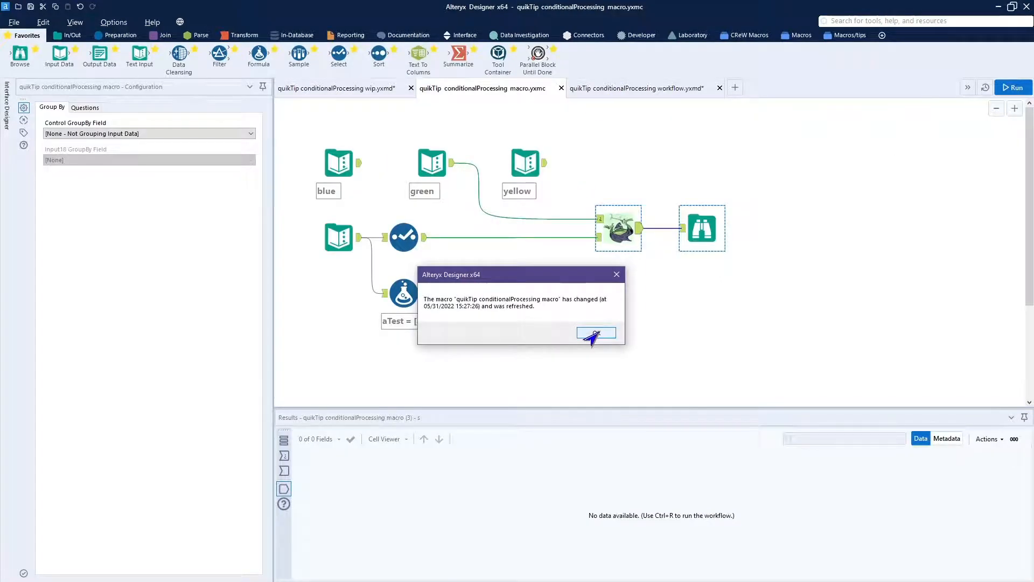
{"action": "left_click", "coordinate": [592, 333]}
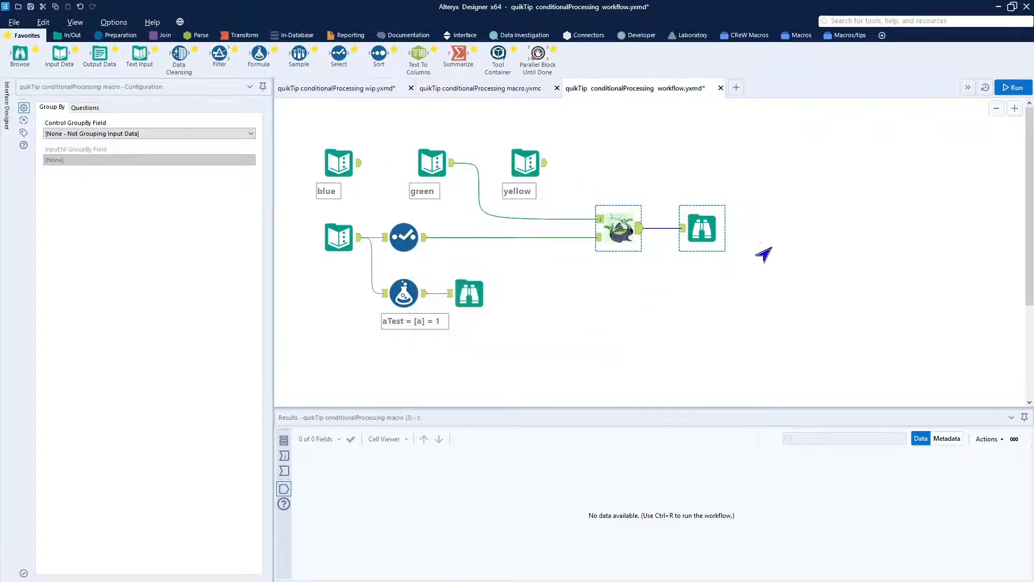
{"action": "left_click", "coordinate": [1005, 90]}
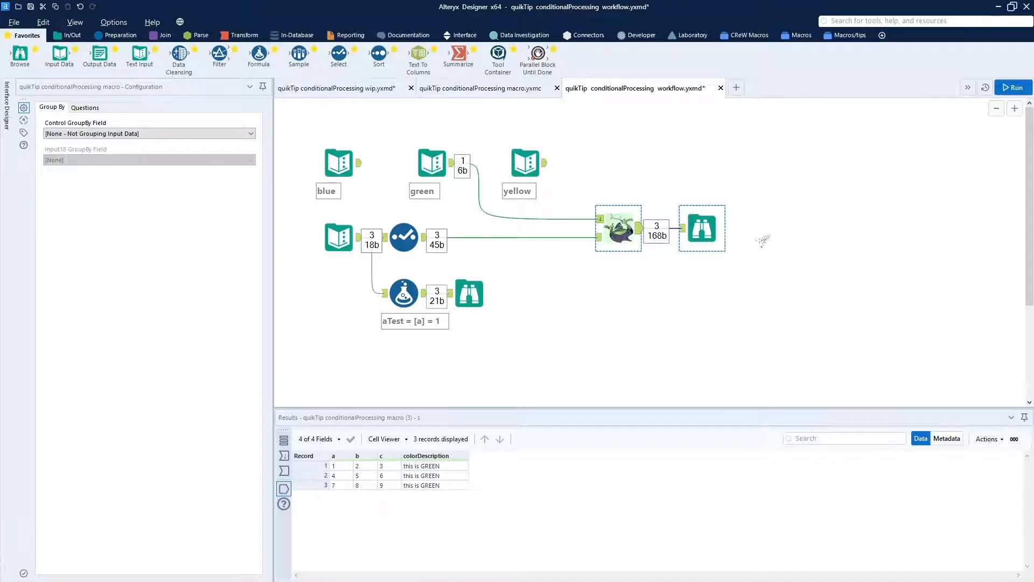
- Replace the macro's green control input with the yellow text input
{"action": "left_click", "coordinate": [533, 220]}
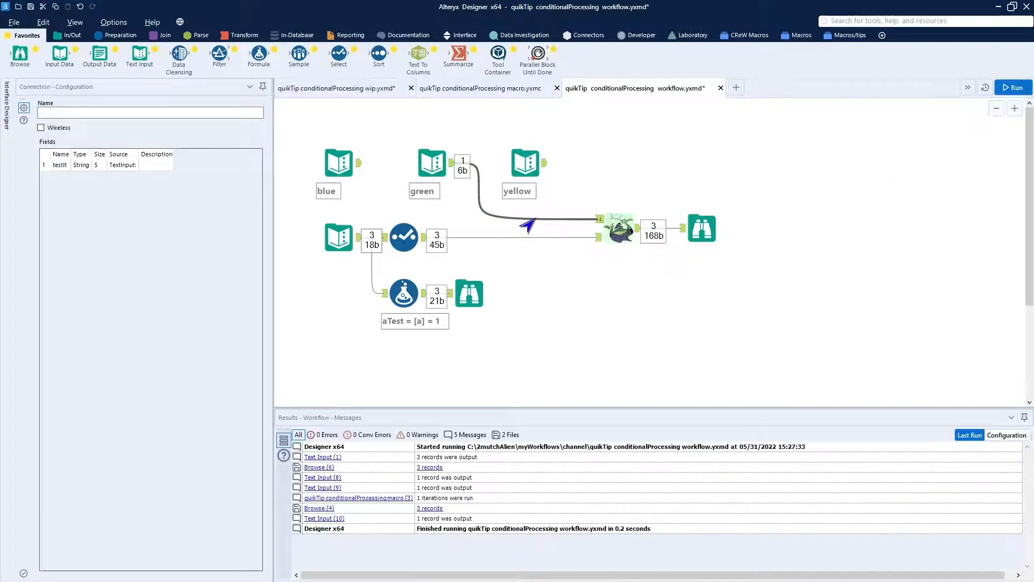
{"action": "key", "text": "Delete"}
{"action": "left_click_drag", "start_coordinate": [545, 163], "coordinate": [599, 218]}
- Run the workflow with the yellow control input and inspect the macro's output in its Browse tool
{"action": "left_click", "coordinate": [713, 210]}
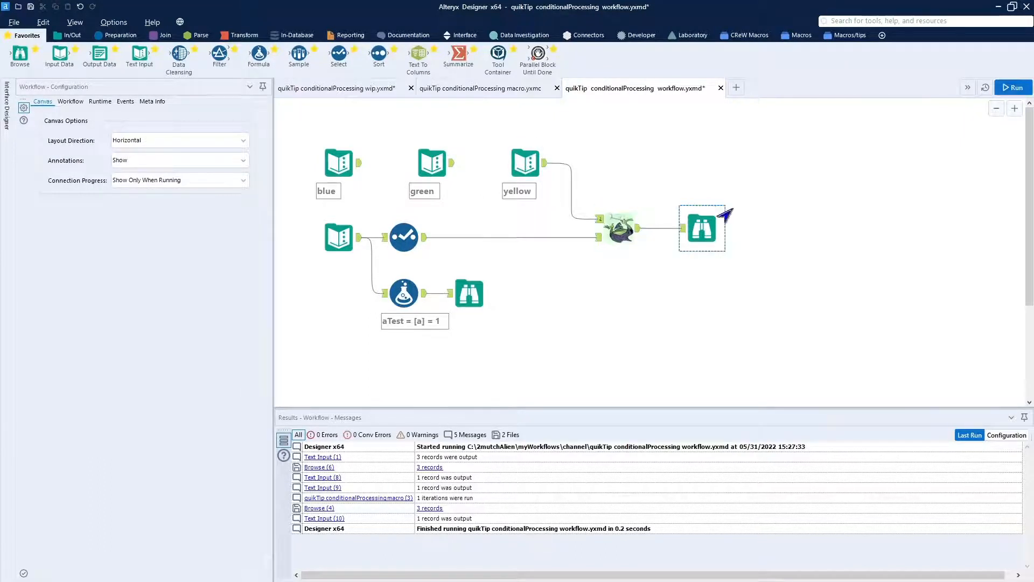
{"action": "left_click", "coordinate": [1013, 89]}
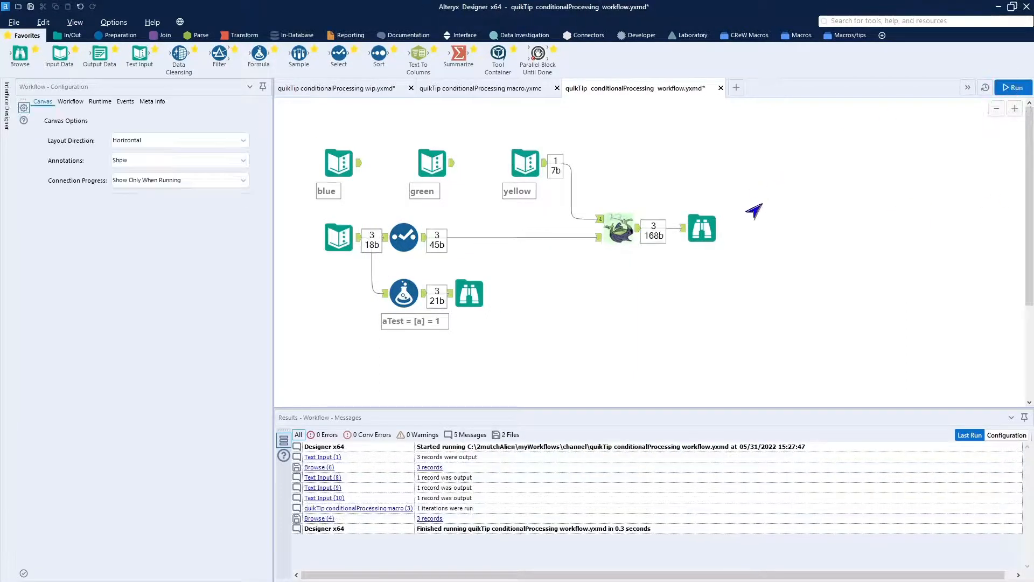
{"action": "left_click", "coordinate": [704, 222]}
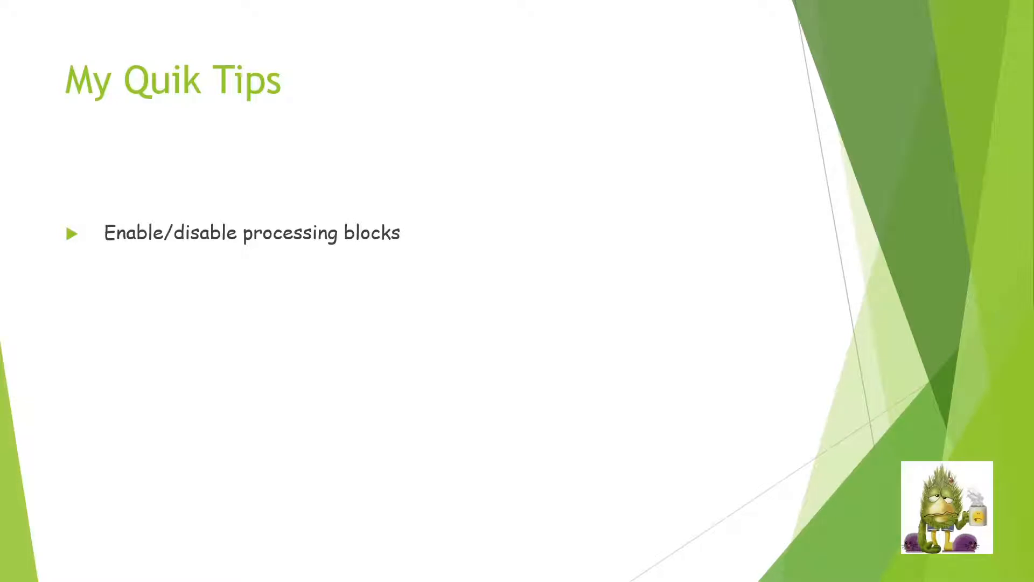
{"action": "left_click", "coordinate": [129, 363]}
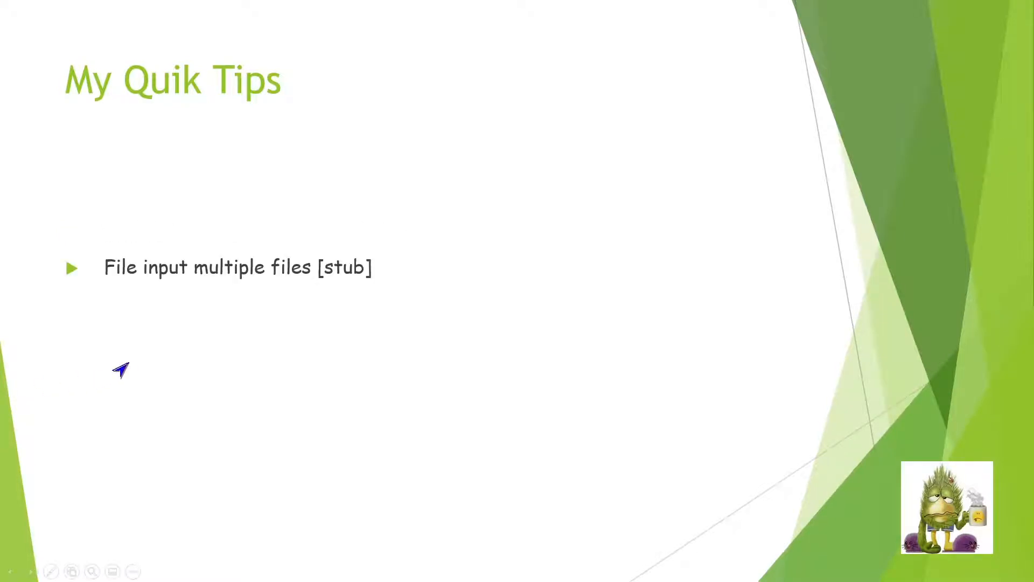
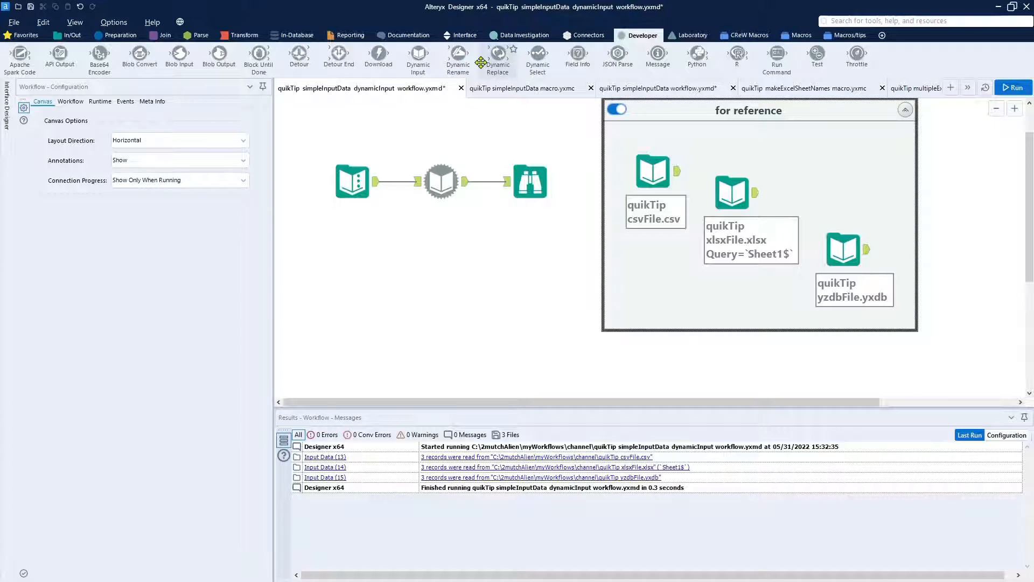
- In the simpleInputData dynamicInput workflow, review the Dynamic Input tool's stub.xlsx source template and its Read a List of Data Sources and Modify SQL Query modes
{"action": "left_click", "coordinate": [481, 155]}
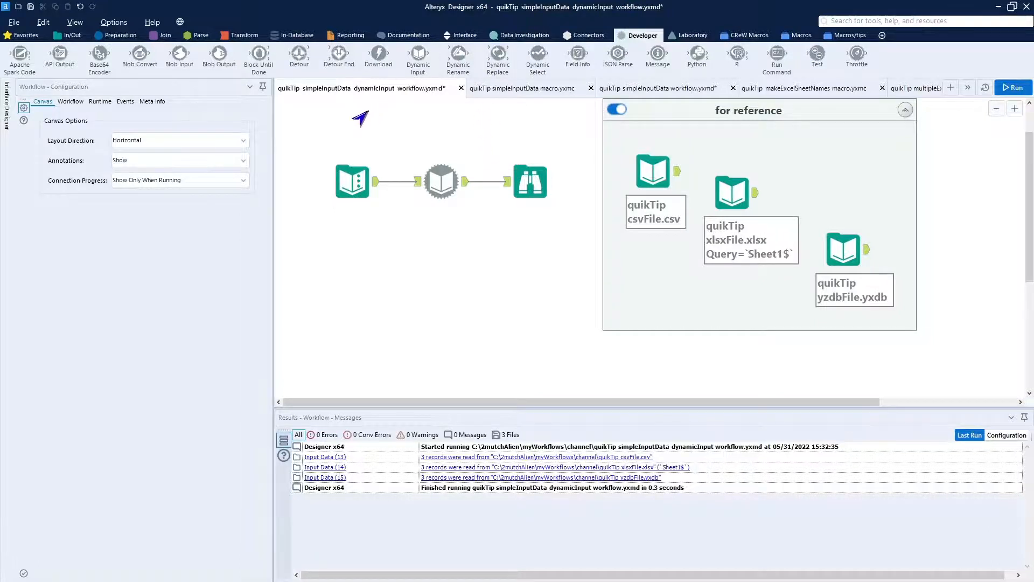
{"action": "left_click", "coordinate": [440, 170]}
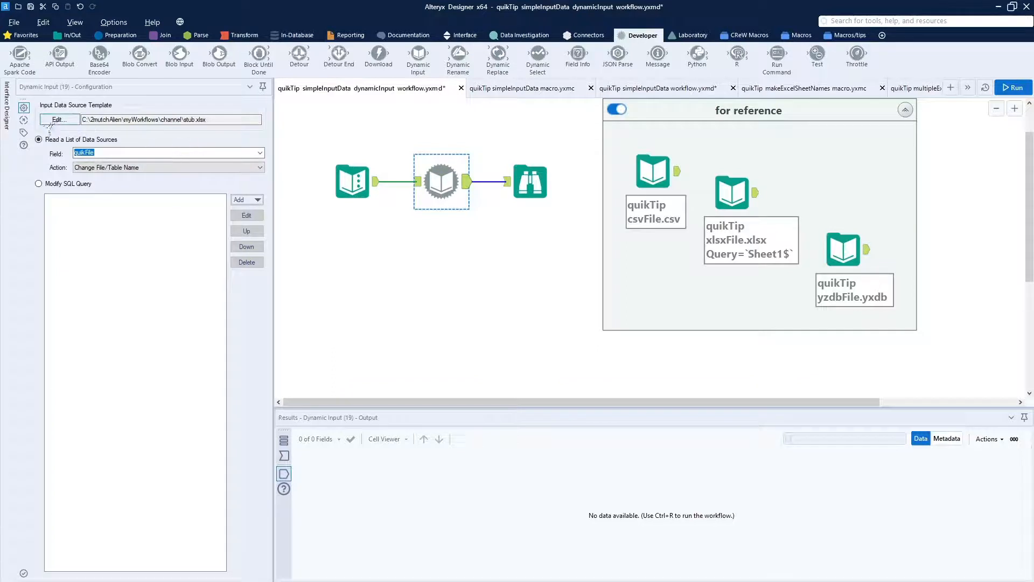
{"action": "left_click", "coordinate": [51, 121]}
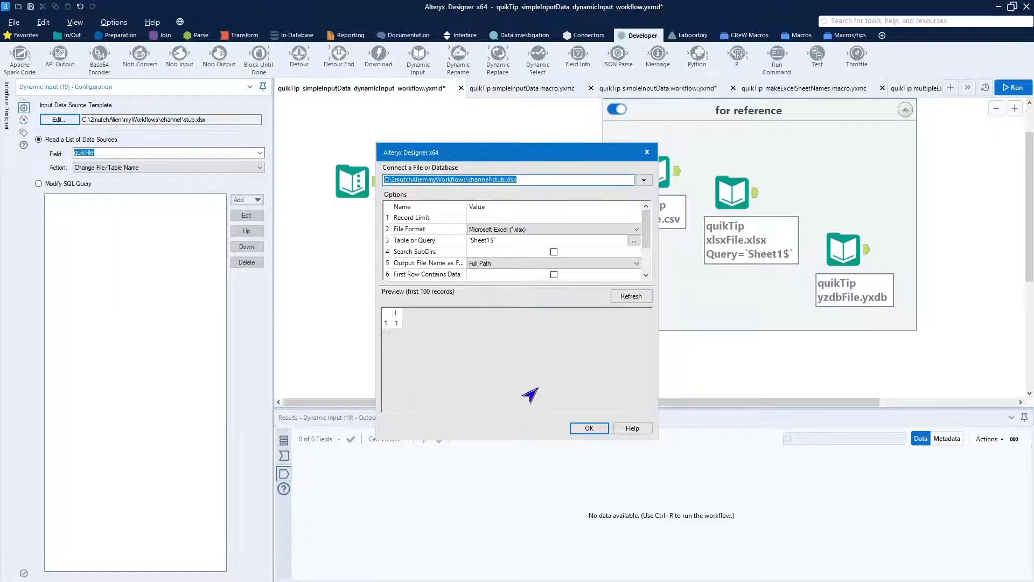
{"action": "left_click", "coordinate": [592, 432]}
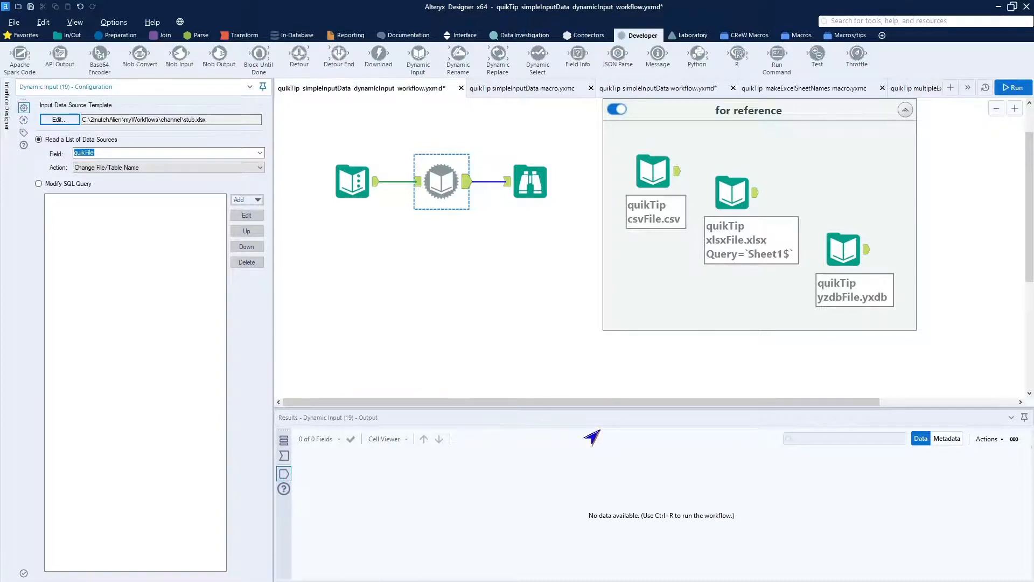
{"action": "left_click", "coordinate": [58, 185]}
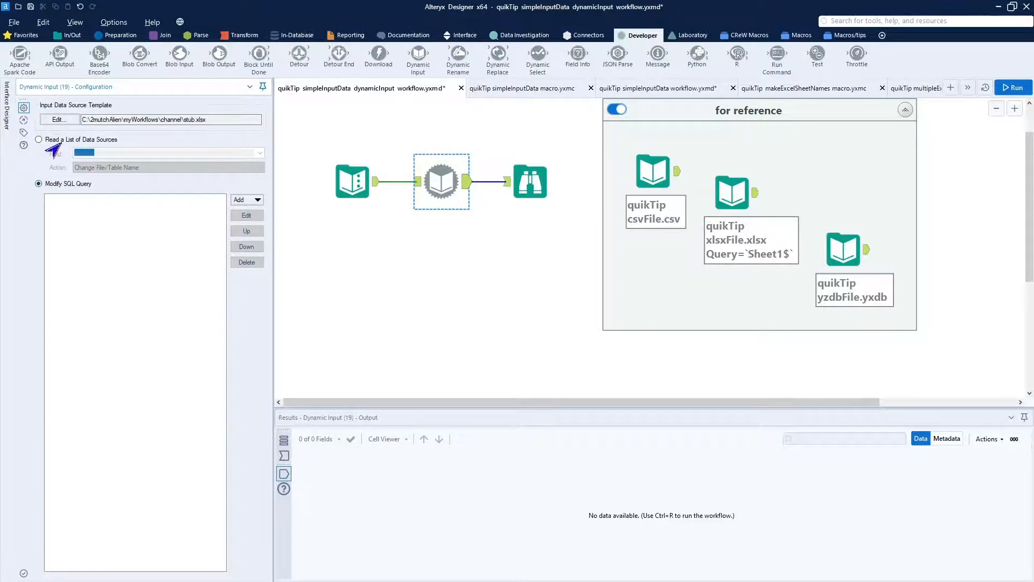
{"action": "left_click", "coordinate": [59, 142]}
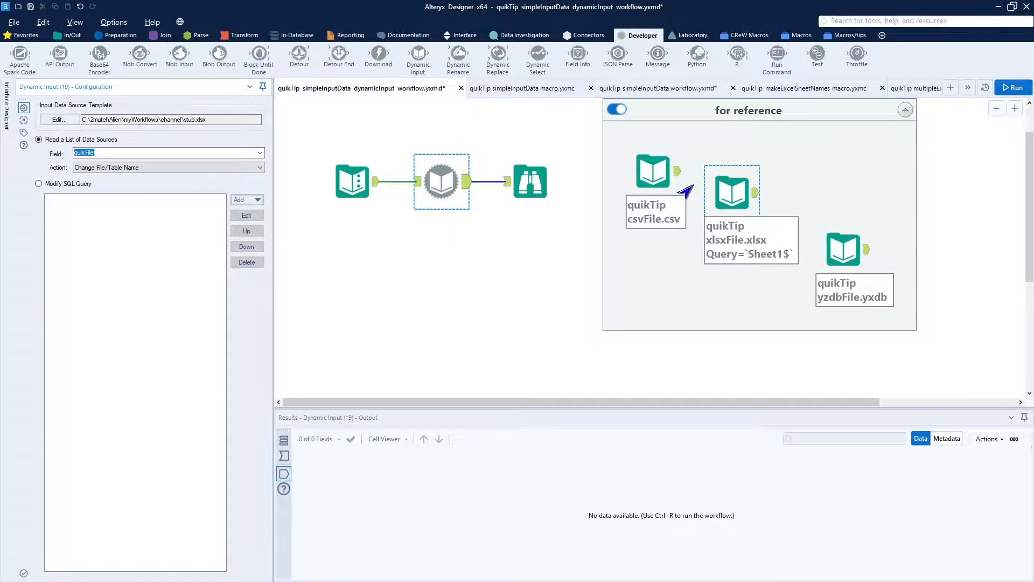
- Review the csv, xlsx and yxdb reference inputs and the text input's quikFile list, and run the dynamicInput workflow
{"action": "left_click", "coordinate": [678, 180]}
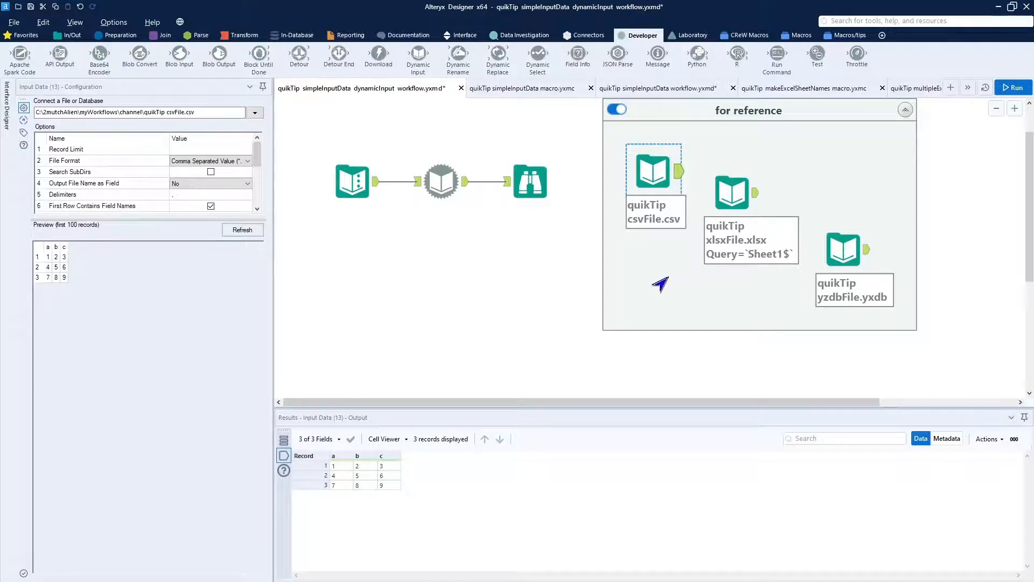
{"action": "left_click", "coordinate": [734, 195]}
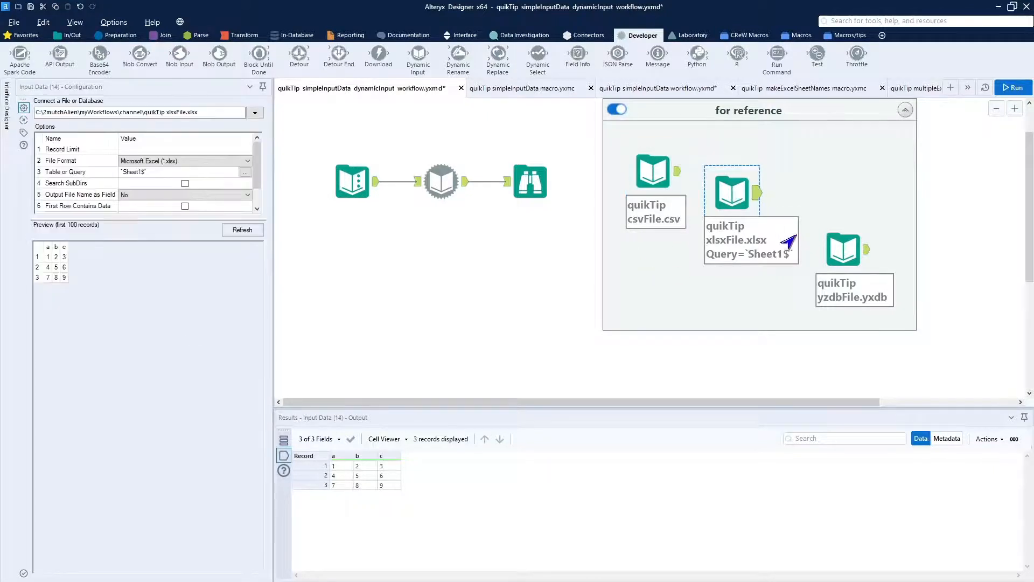
{"action": "left_click", "coordinate": [845, 253]}
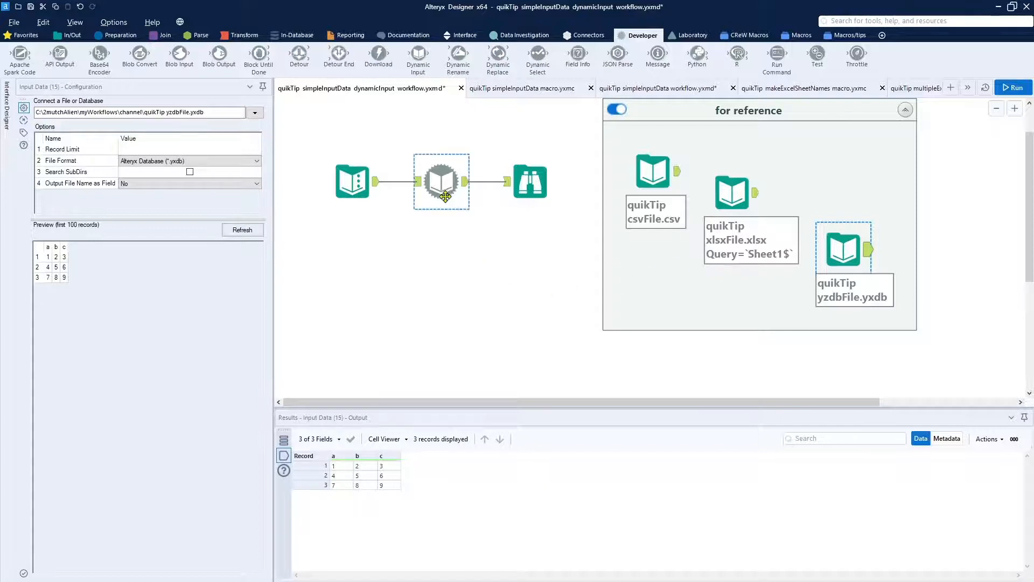
{"action": "left_click", "coordinate": [354, 186]}
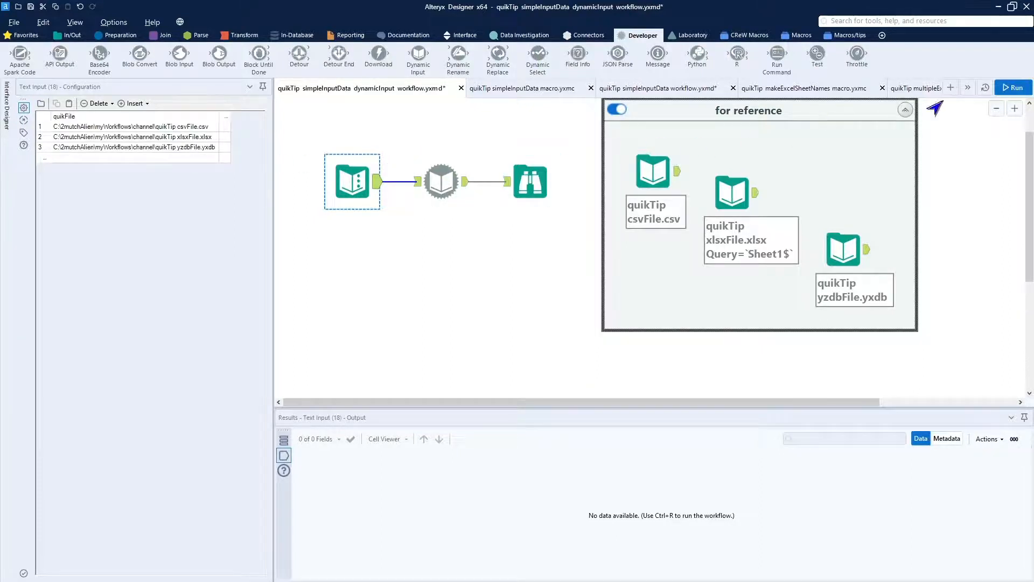
{"action": "left_click", "coordinate": [997, 89]}
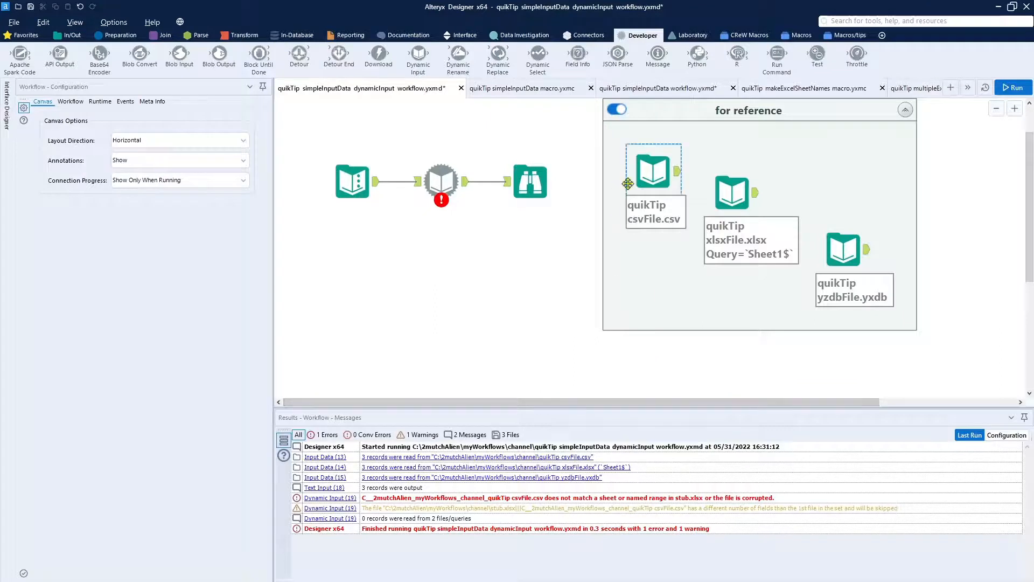
- In the simpleInputData macro, examine the stub.yxdb input, the fullFilename text input, the Update Input Data Tool action, and the Multi-Field Formula and Auto Field settings
{"action": "left_click", "coordinate": [505, 94]}
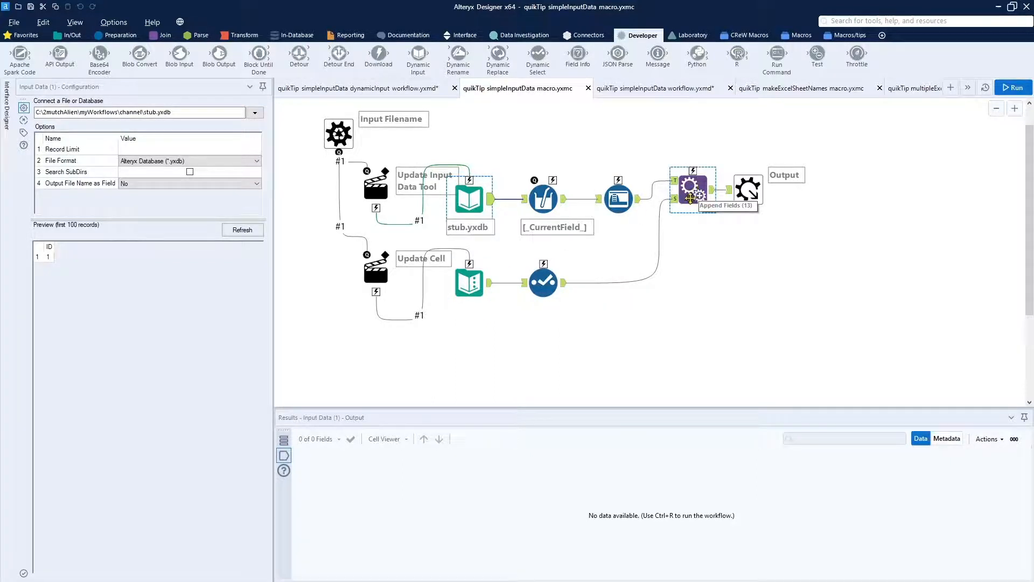
{"action": "left_click", "coordinate": [474, 286]}
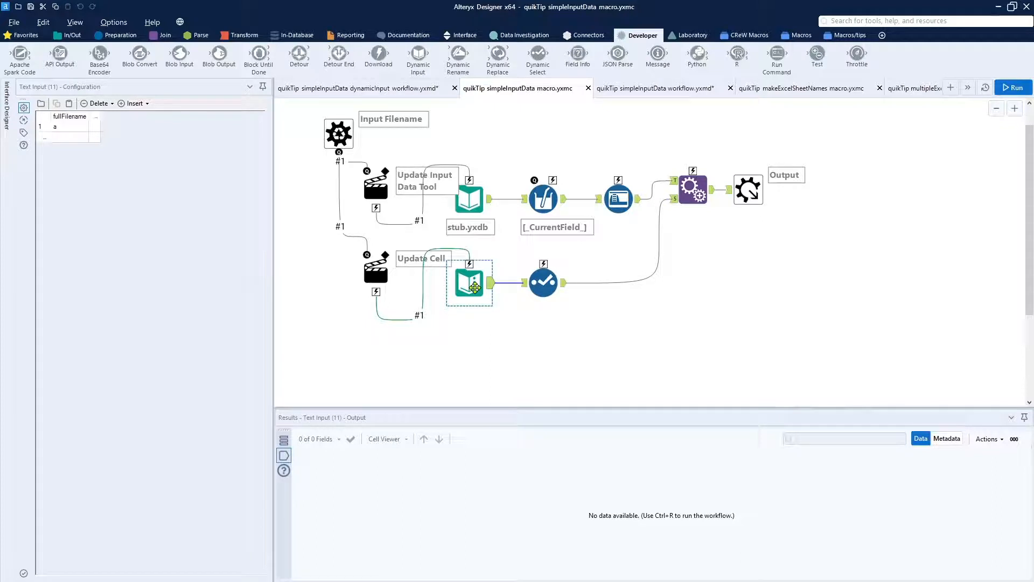
{"action": "left_click", "coordinate": [467, 206]}
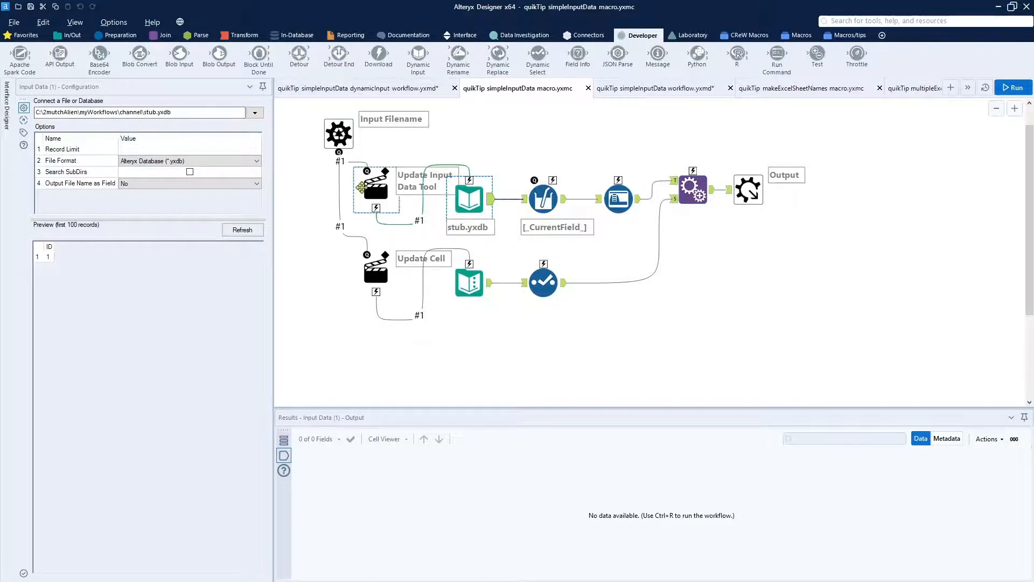
{"action": "left_click", "coordinate": [376, 192]}
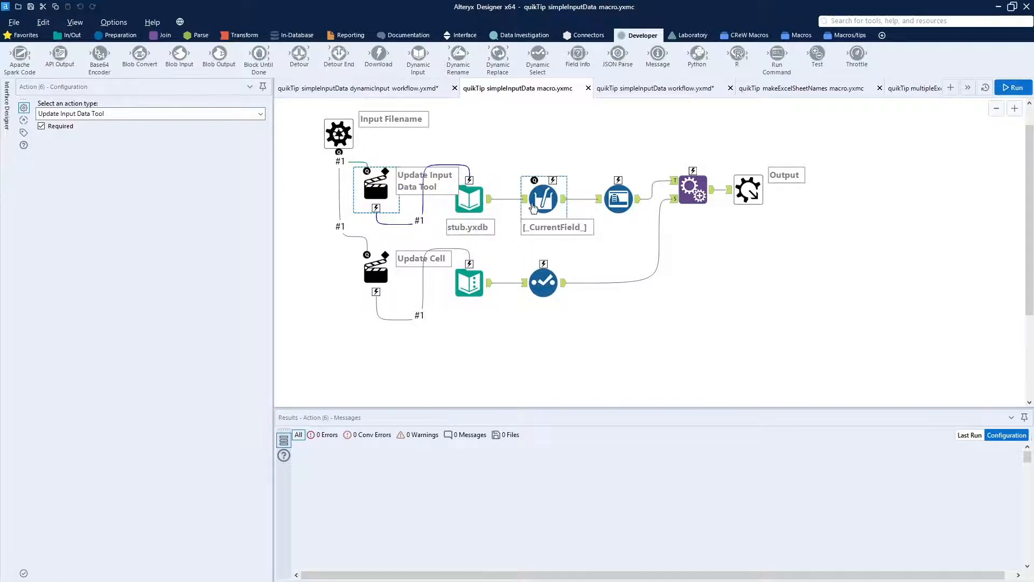
{"action": "left_click", "coordinate": [533, 207]}
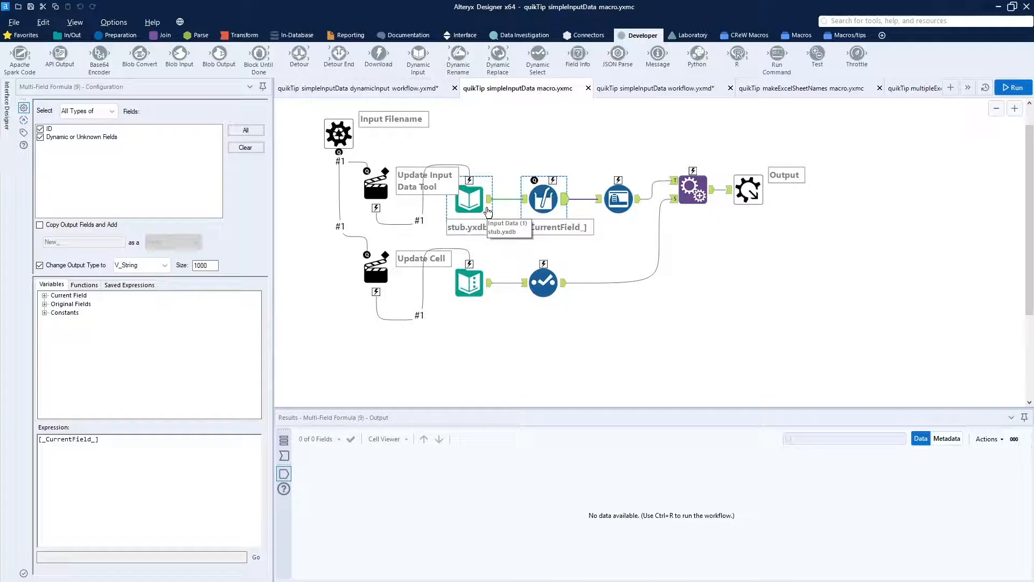
{"action": "left_click", "coordinate": [545, 200]}
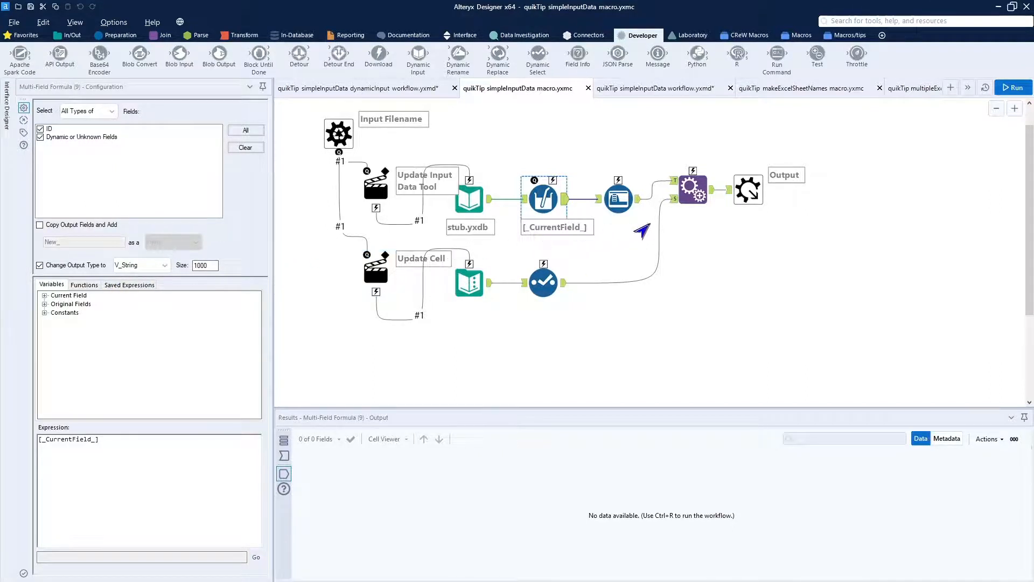
{"action": "left_click", "coordinate": [614, 208]}
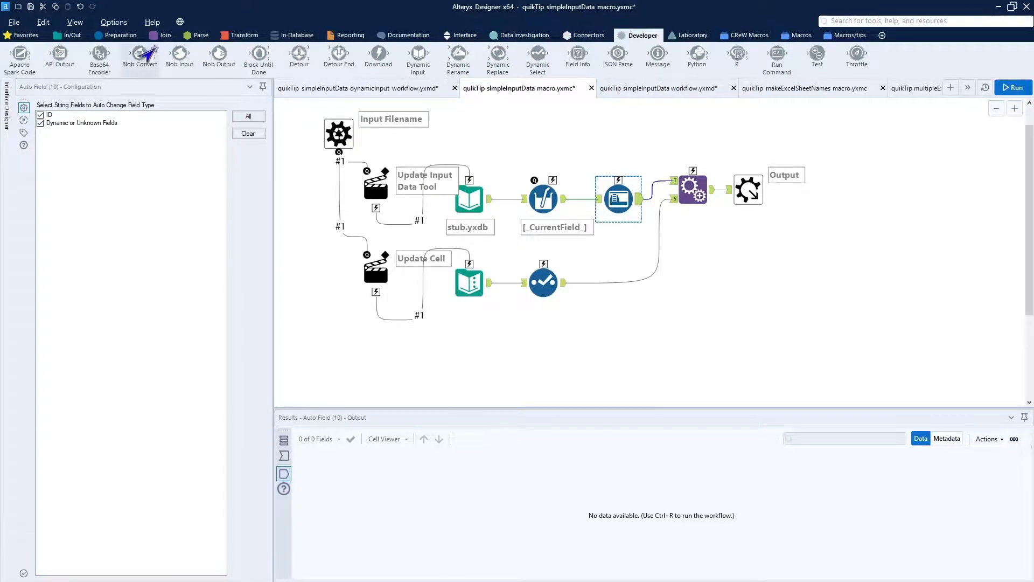
{"action": "left_click", "coordinate": [119, 35]}
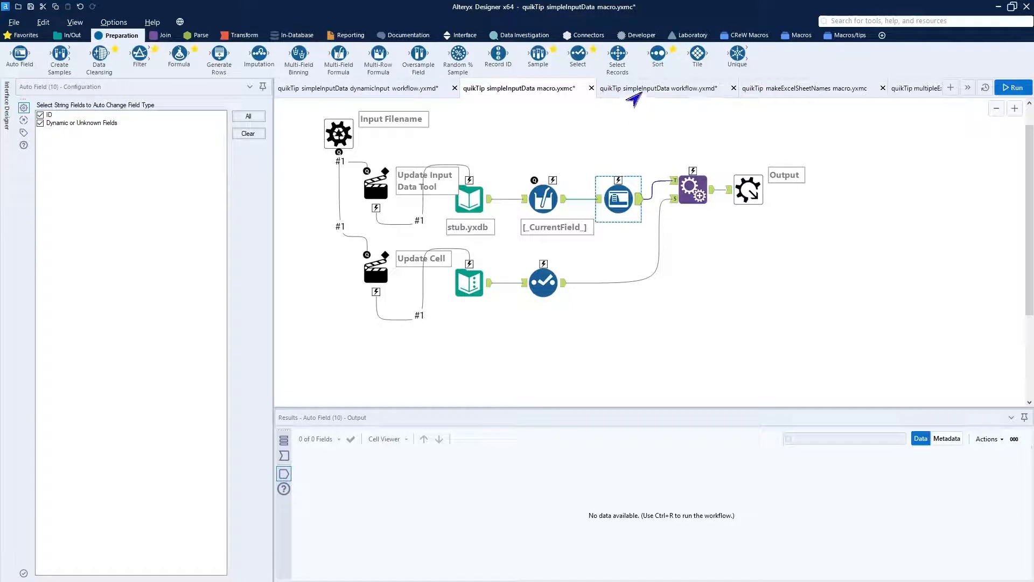
- In the simpleInputData workflow, check the text input's file list, run the workflow and inspect the combined records in the Browse tool
{"action": "left_click", "coordinate": [642, 90]}
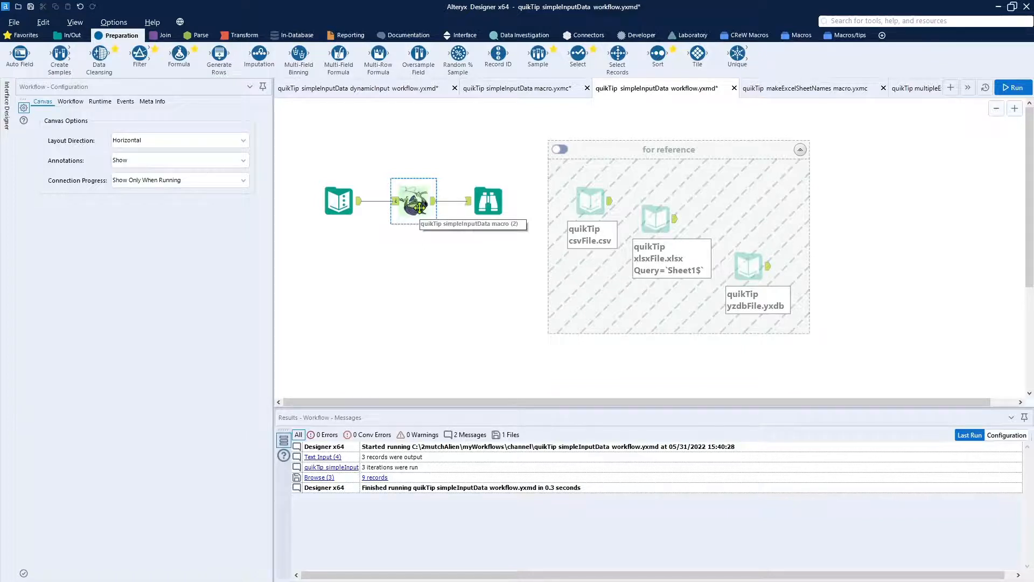
{"action": "left_click", "coordinate": [342, 208]}
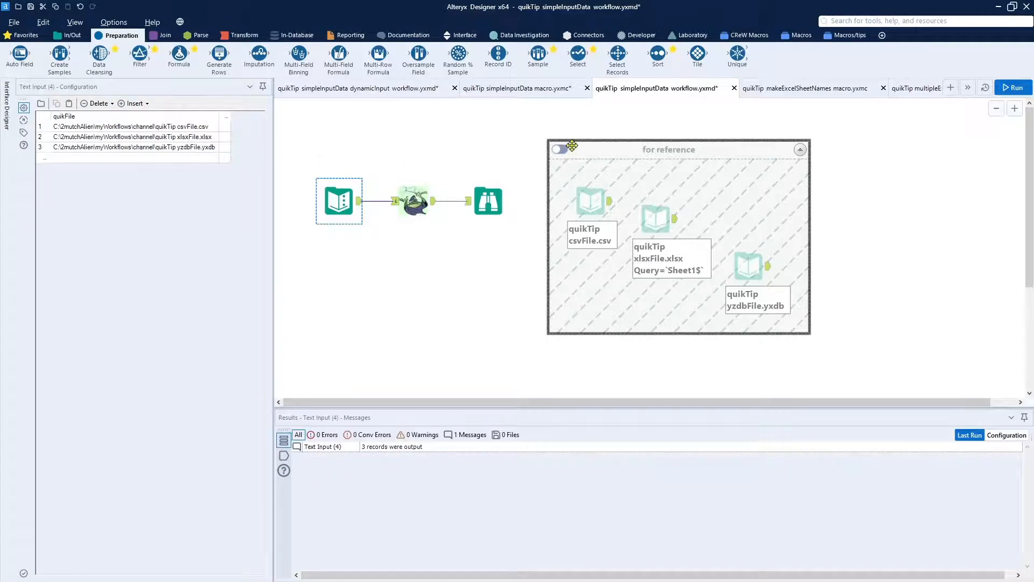
{"action": "left_click", "coordinate": [1008, 89]}
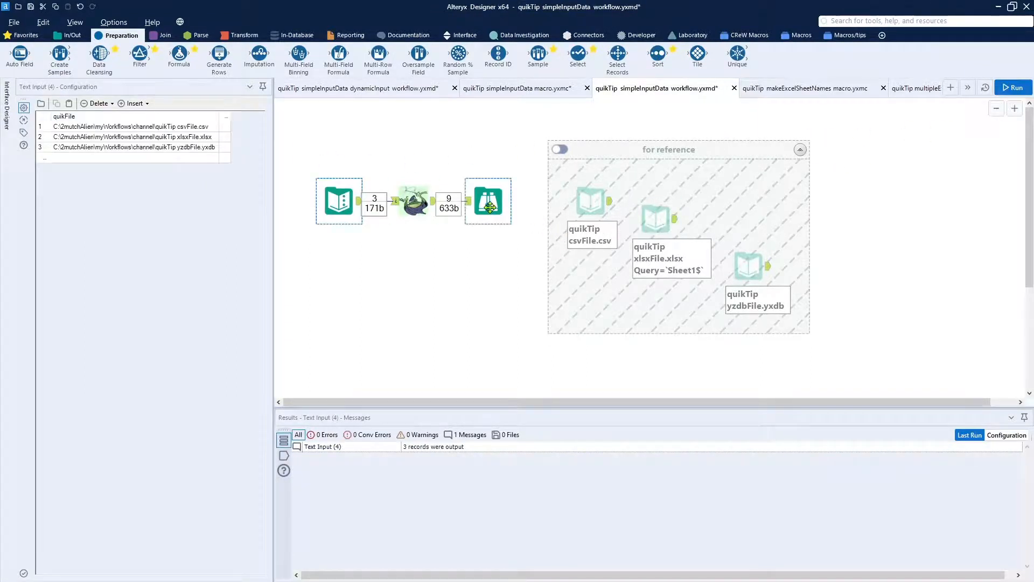
{"action": "left_click", "coordinate": [490, 207]}
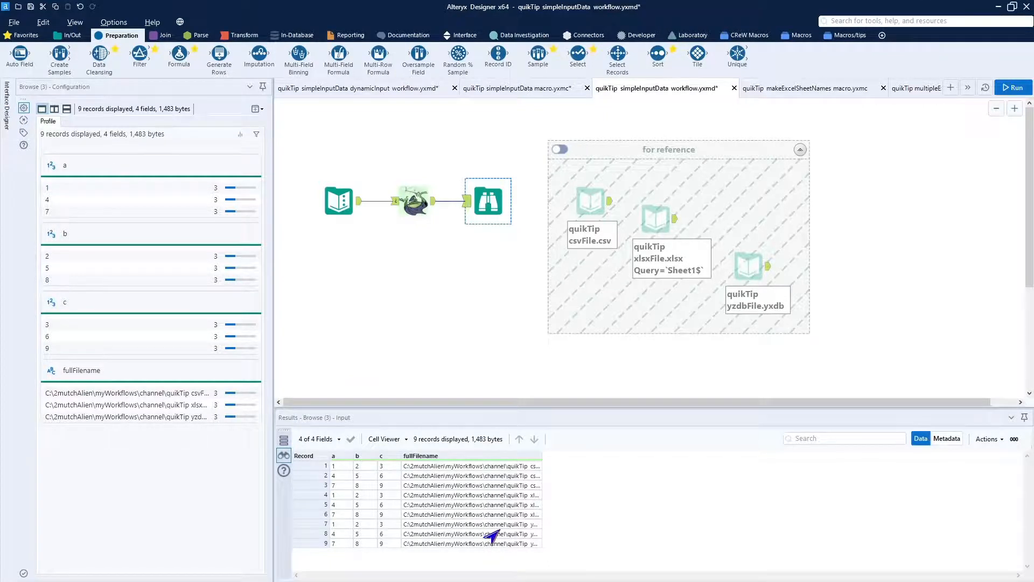
- Copy the path C:\2mutchAlien\myWorkflows\channel\quikTip xlsxFile3.xlsx from the TextPad file into the text input's fourth row, and run the workflow
{"action": "left_click", "coordinate": [341, 208]}
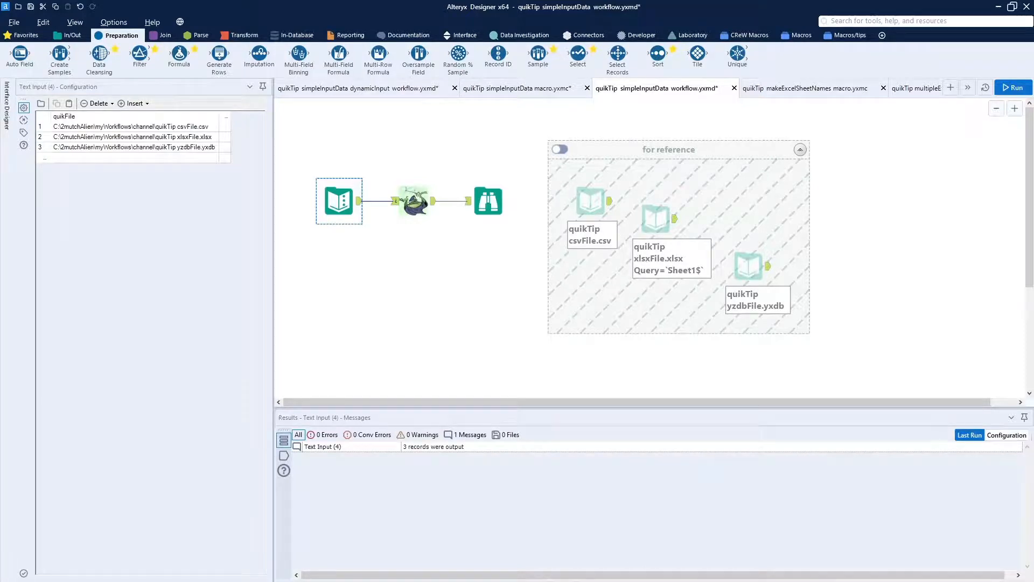
{"action": "left_click_drag", "start_coordinate": [0, 114], "coordinate": [550, 101]}
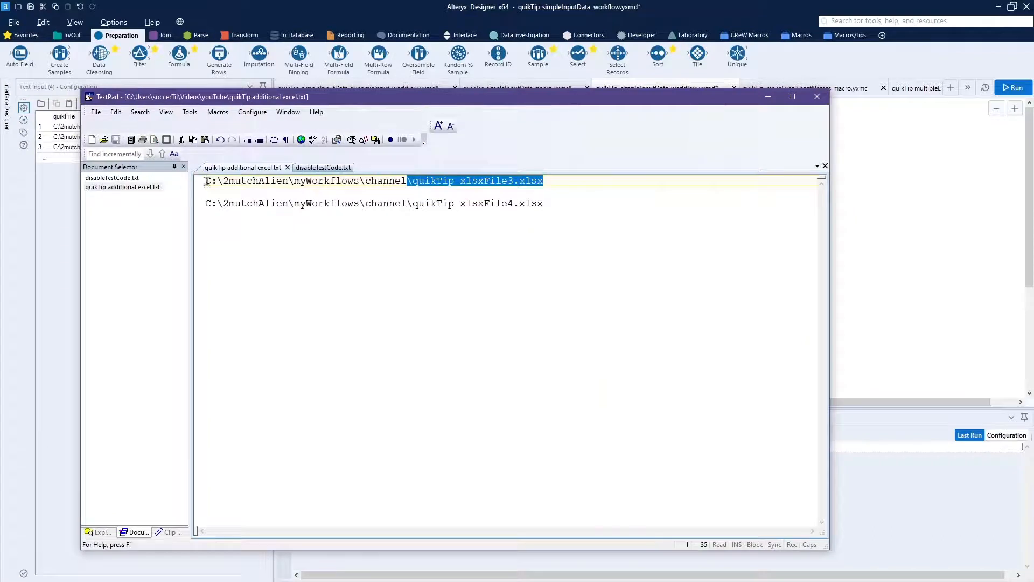
{"action": "left_click_drag", "start_coordinate": [207, 182], "coordinate": [553, 181]}
{"action": "key", "text": "ctrl+c"}
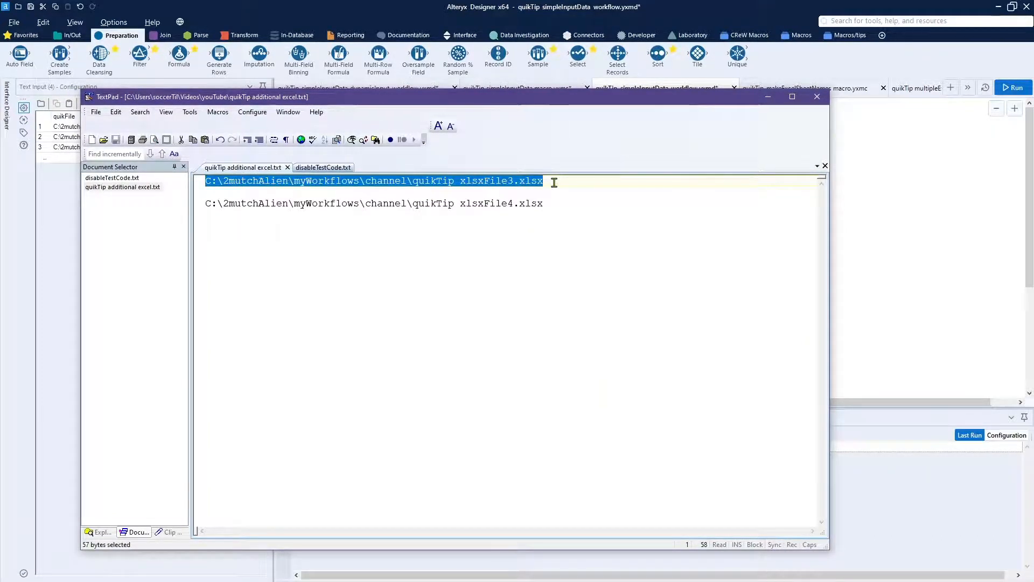
{"action": "left_click_drag", "start_coordinate": [596, 99], "coordinate": [0, 156]}
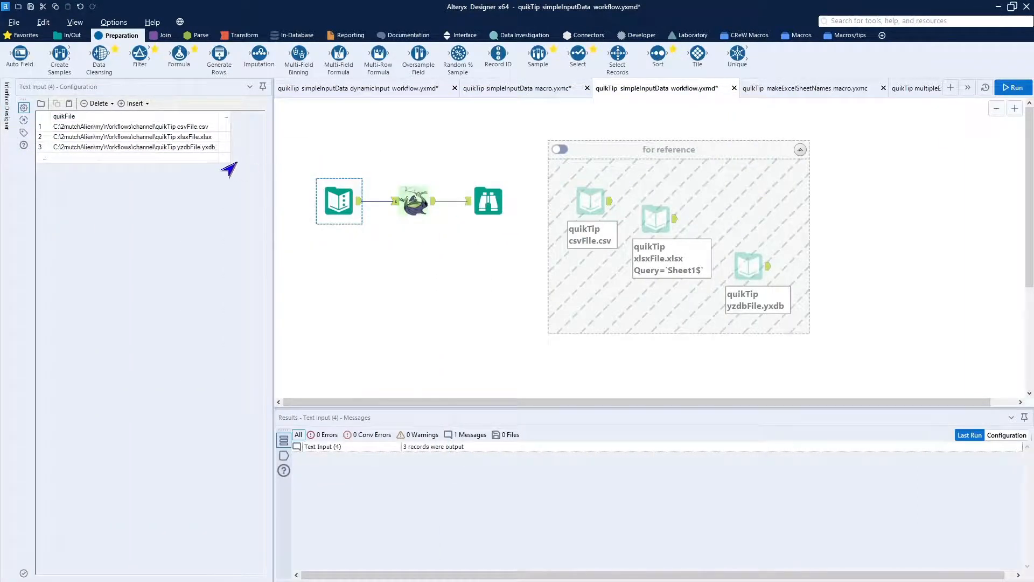
{"action": "left_click", "coordinate": [182, 161]}
{"action": "left_click", "coordinate": [191, 160]}
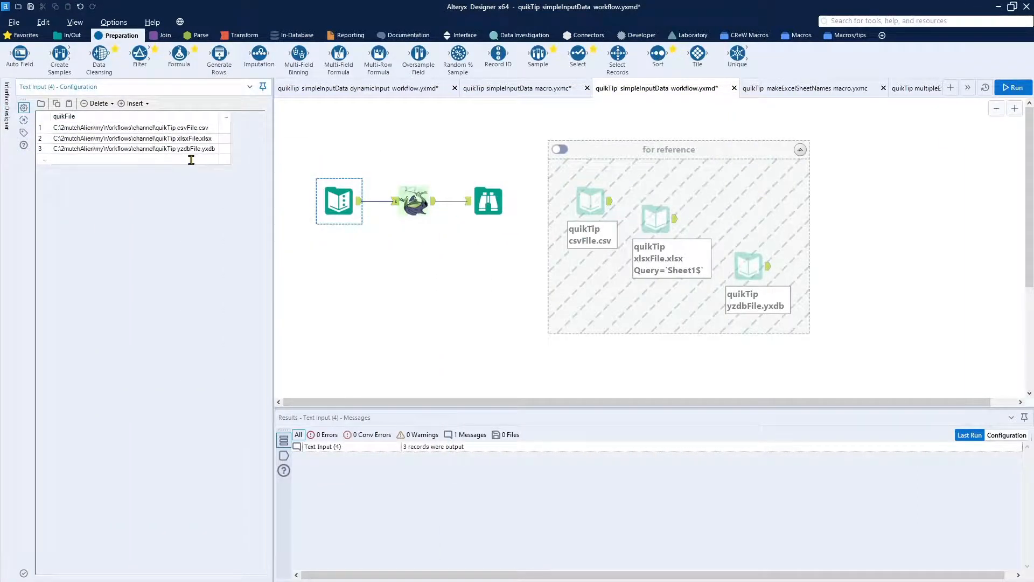
{"action": "key", "text": "ctrl+v"}
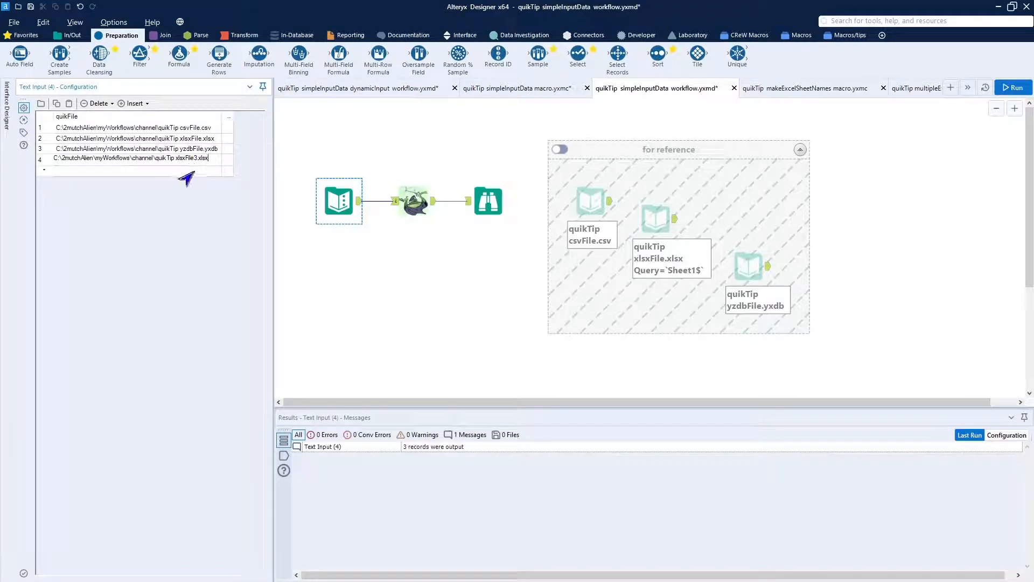
{"action": "left_click", "coordinate": [335, 278]}
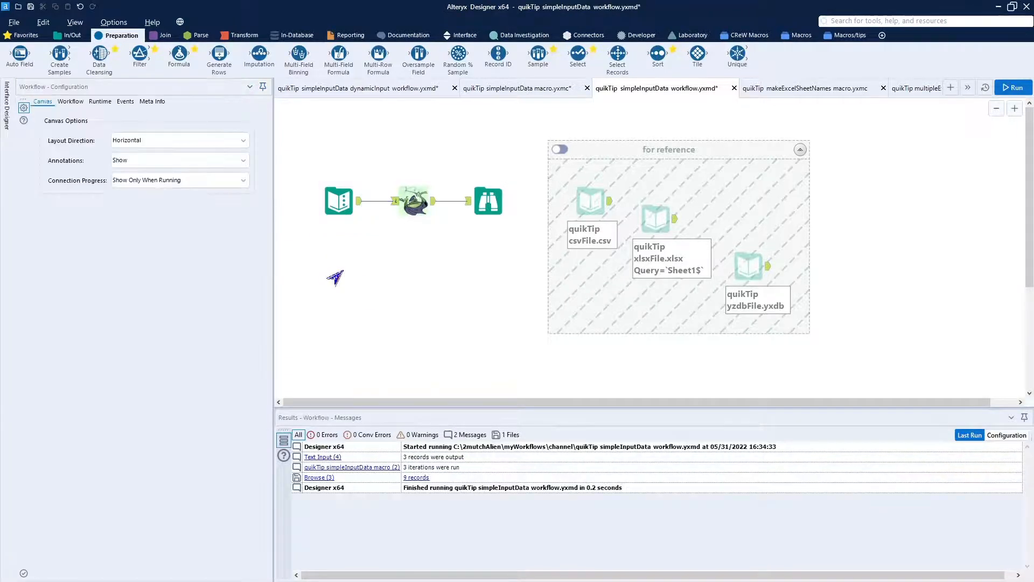
{"action": "left_click", "coordinate": [349, 203]}
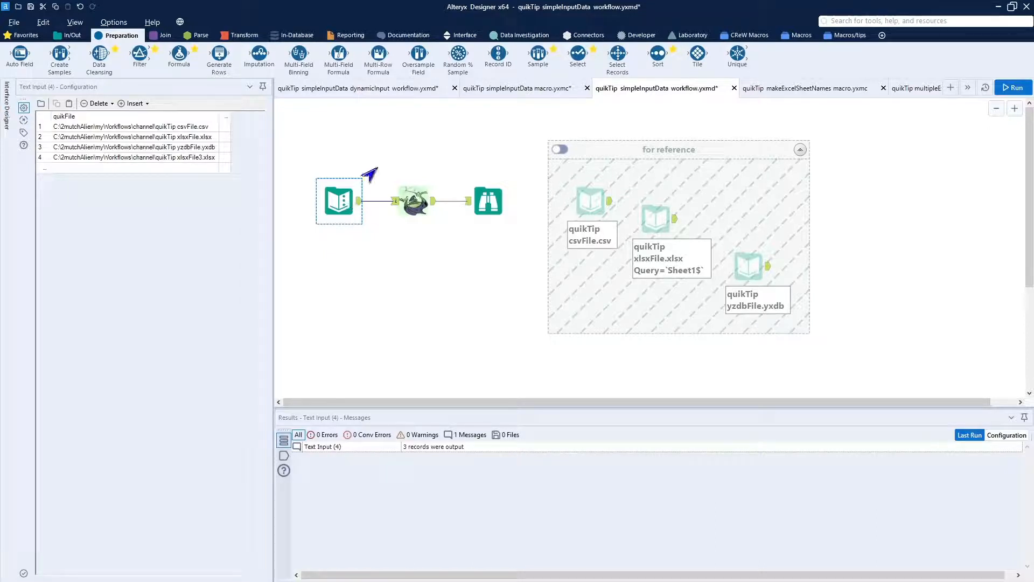
{"action": "left_click", "coordinate": [1011, 87]}
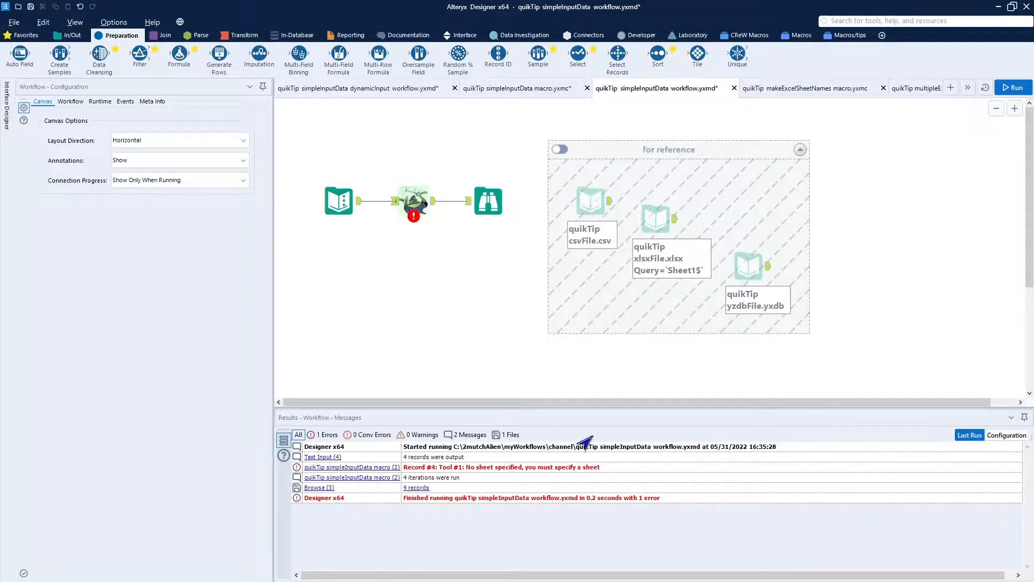
- In the makeExcelSheetNames macro, review the stub.xlsx input's List of Sheet Names and Full Path options, run it and inspect the full FileName value
{"action": "left_click", "coordinate": [791, 91]}
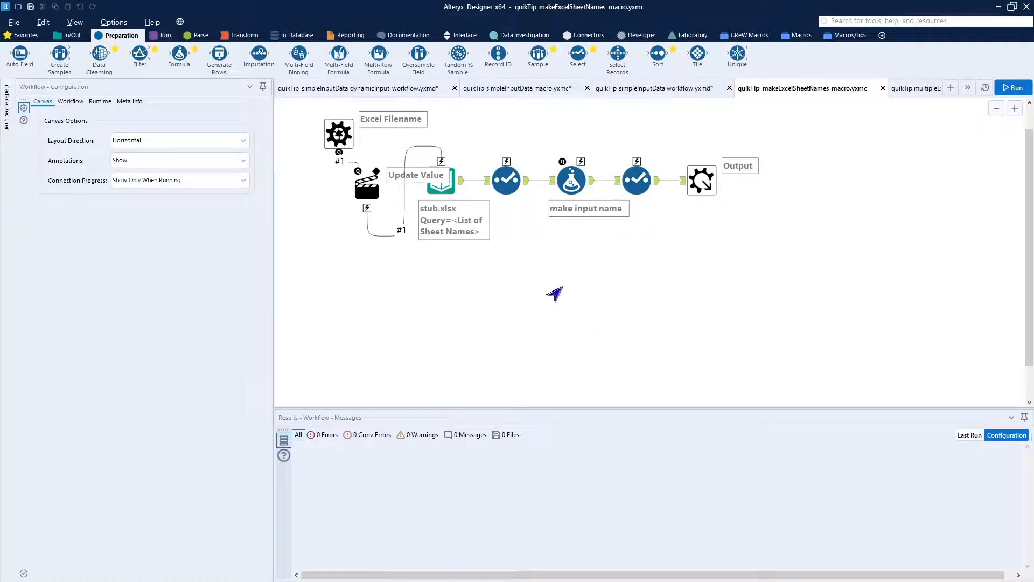
{"action": "left_click", "coordinate": [455, 190]}
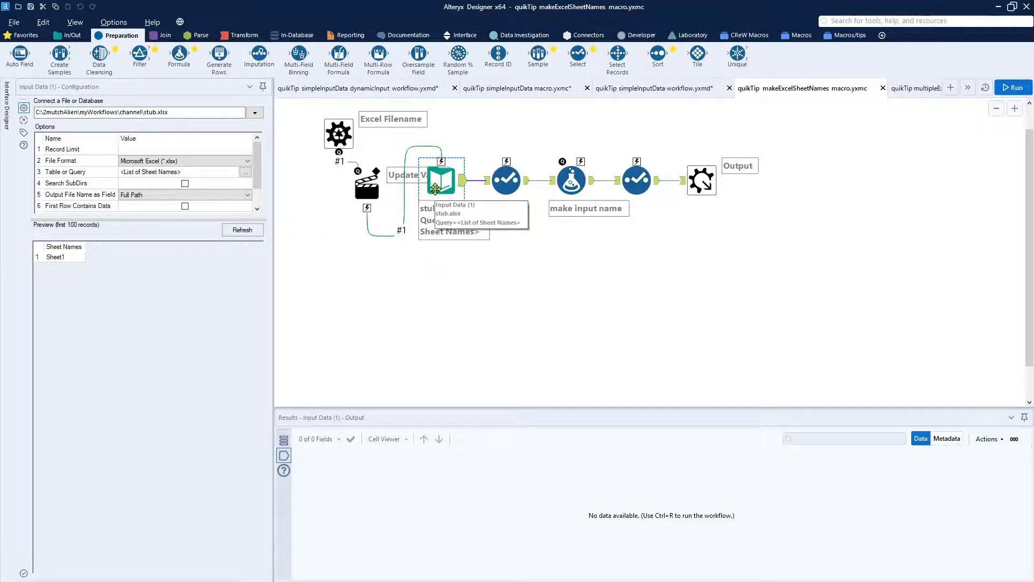
{"action": "left_click", "coordinate": [209, 197]}
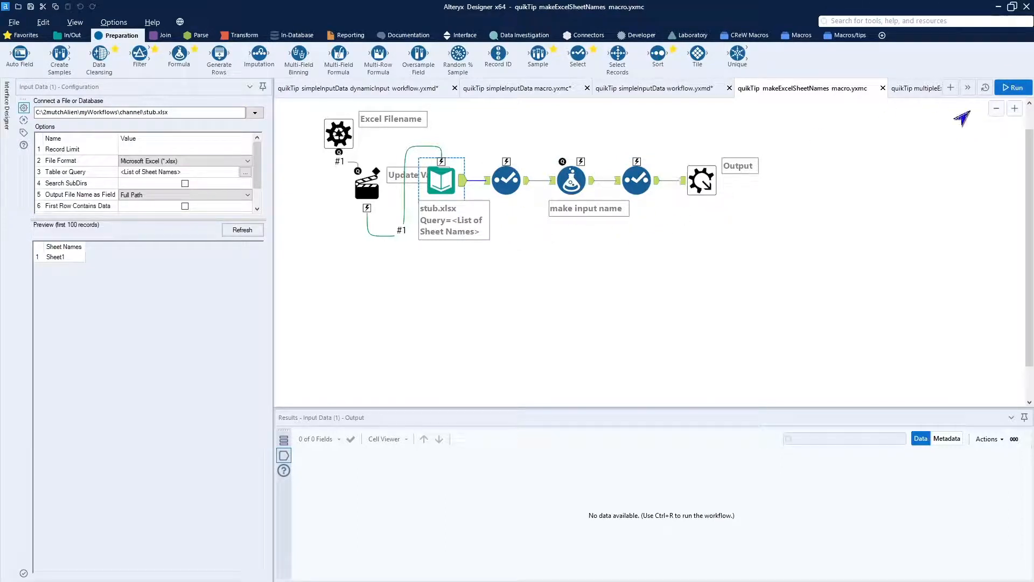
{"action": "left_click", "coordinate": [999, 90]}
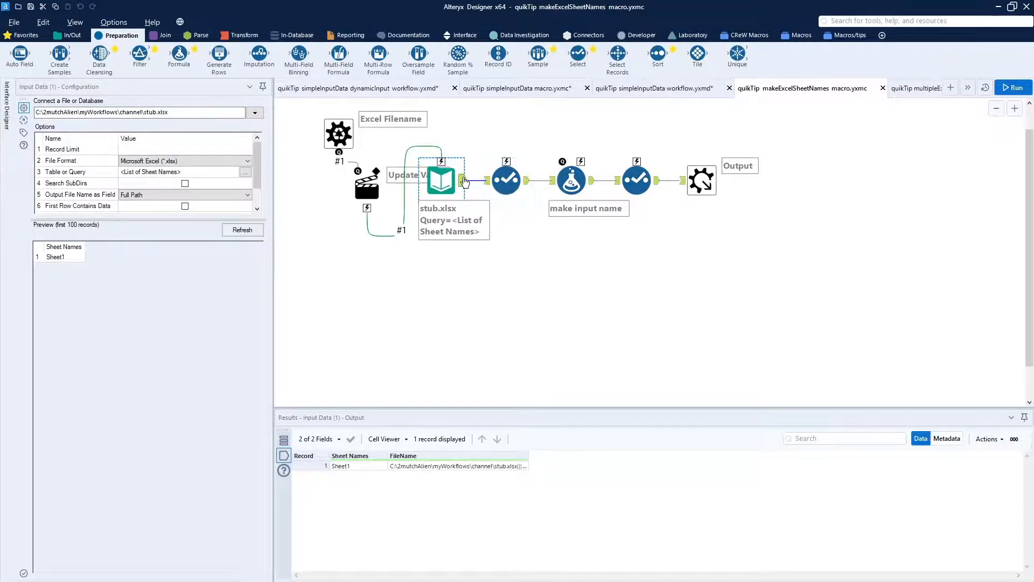
{"action": "left_click", "coordinate": [498, 466]}
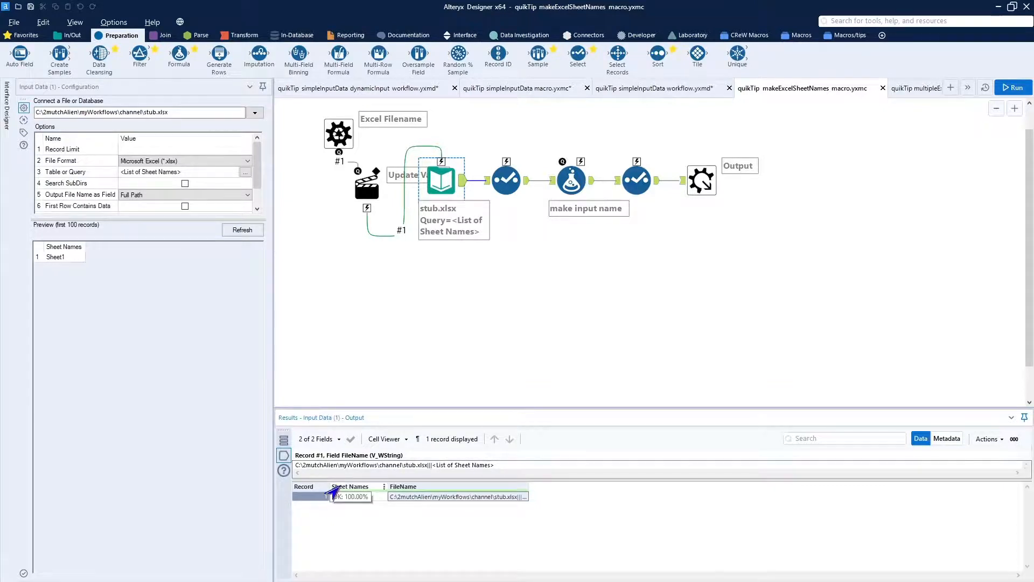
- Examine the Formula tool's FileName Replace expression and the excelFullFilename value reaching the macro output
{"action": "left_click", "coordinate": [568, 188]}
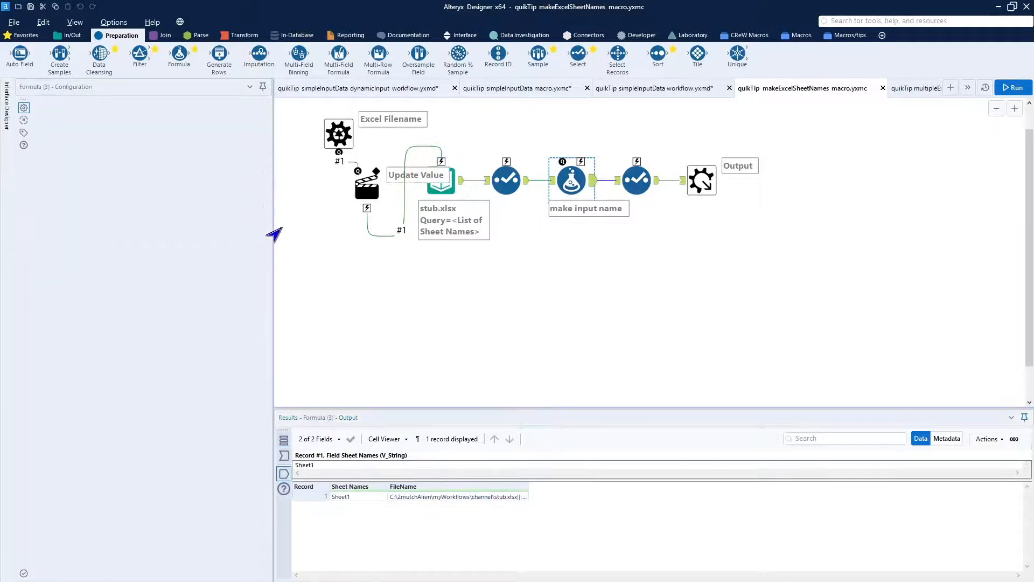
{"action": "left_click", "coordinate": [189, 149]}
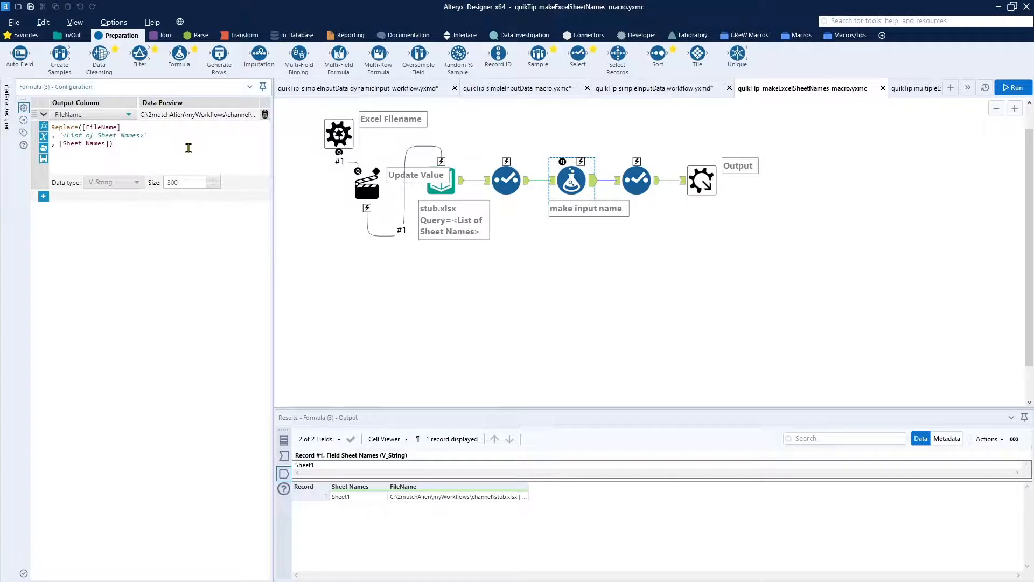
{"action": "scroll", "coordinate": [188, 148], "scroll_direction": "up", "scroll_amount": 3}
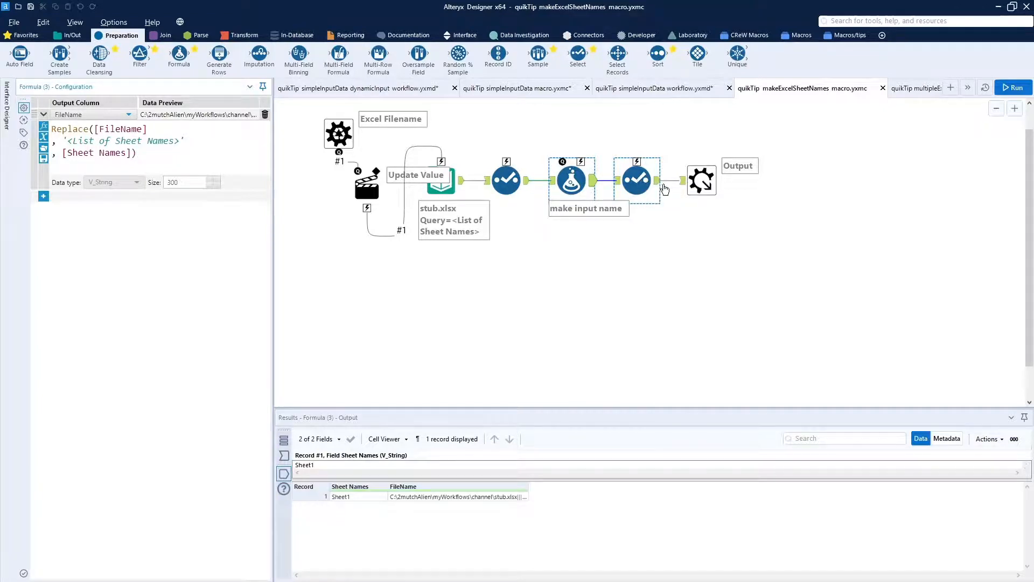
{"action": "left_click", "coordinate": [693, 183]}
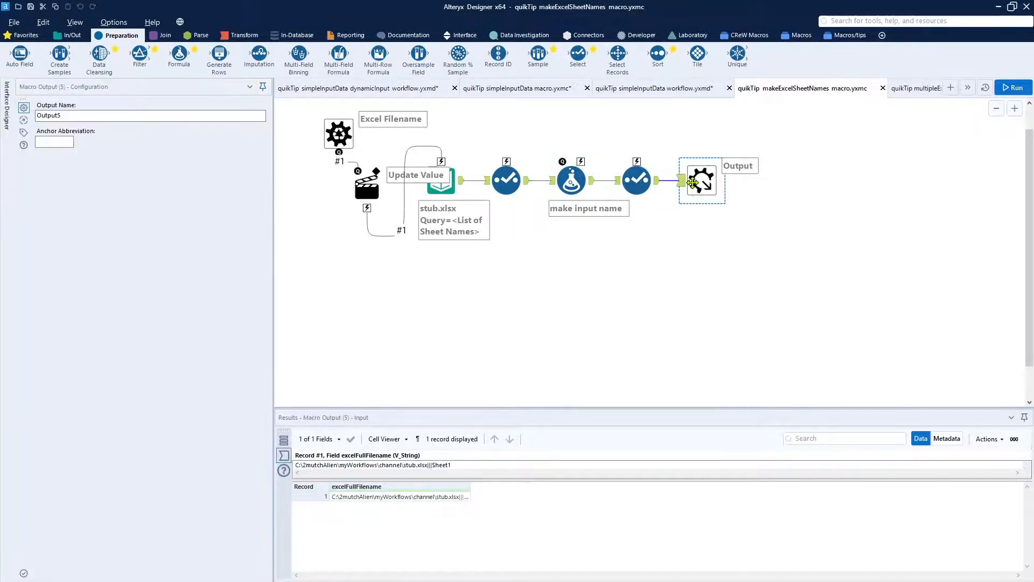
- Check the macro output's excelFullFilename value, and review the Dynamic Input's Field and Action settings in the multipleExcelFiles workflow
{"action": "left_click", "coordinate": [329, 467]}
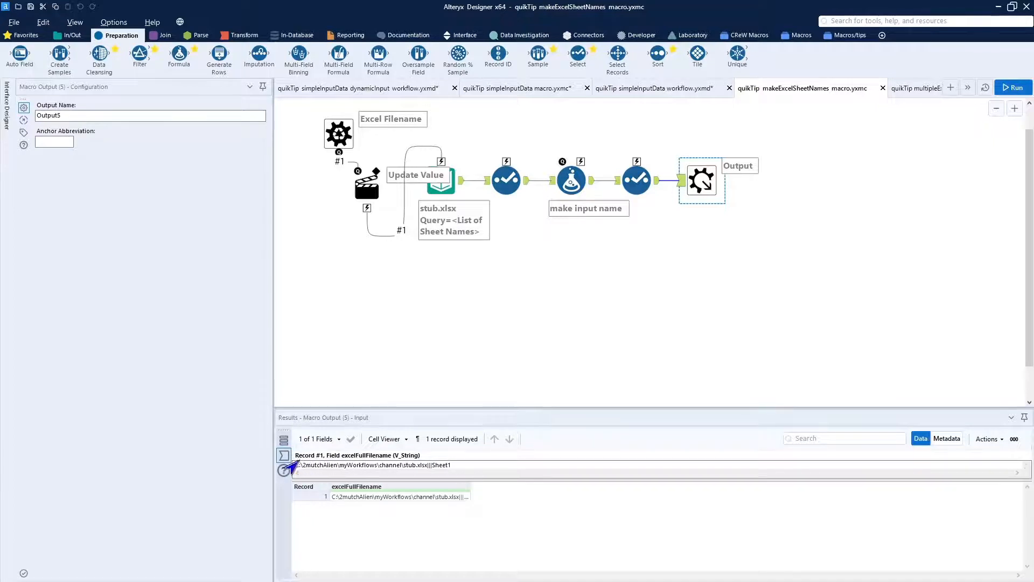
{"action": "left_click", "coordinate": [296, 465]}
{"action": "left_click", "coordinate": [910, 89]}
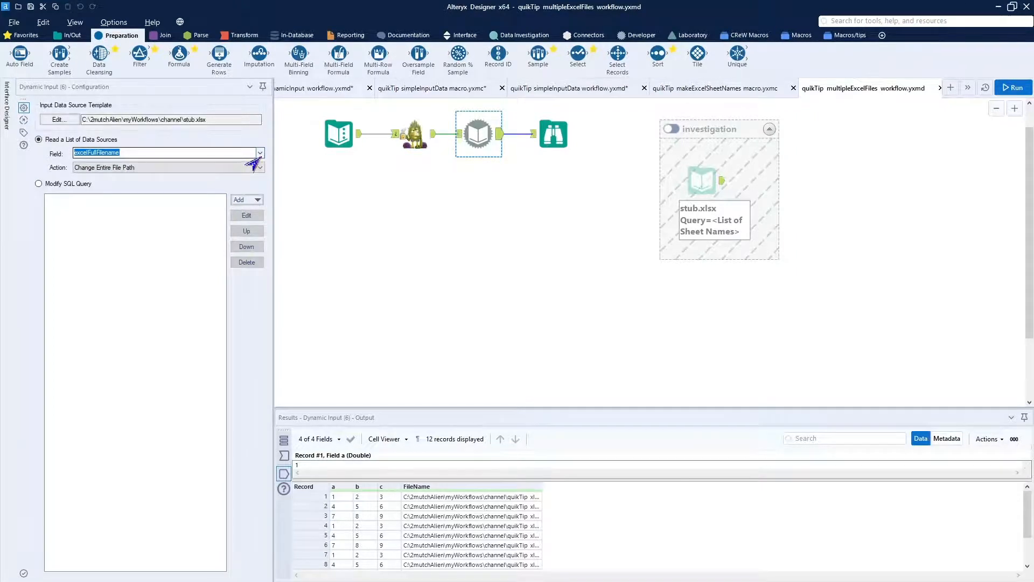
{"action": "left_click", "coordinate": [259, 154]}
{"action": "left_click", "coordinate": [249, 162]}
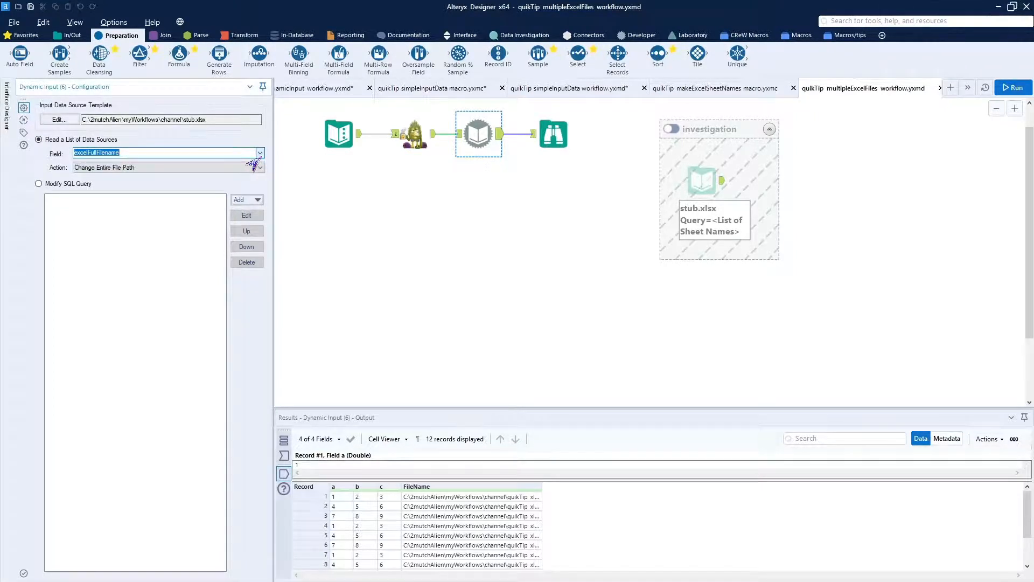
- Check the text input's list of three Excel files in the multipleExcelFiles workflow and run the workflow
{"action": "left_click", "coordinate": [339, 135]}
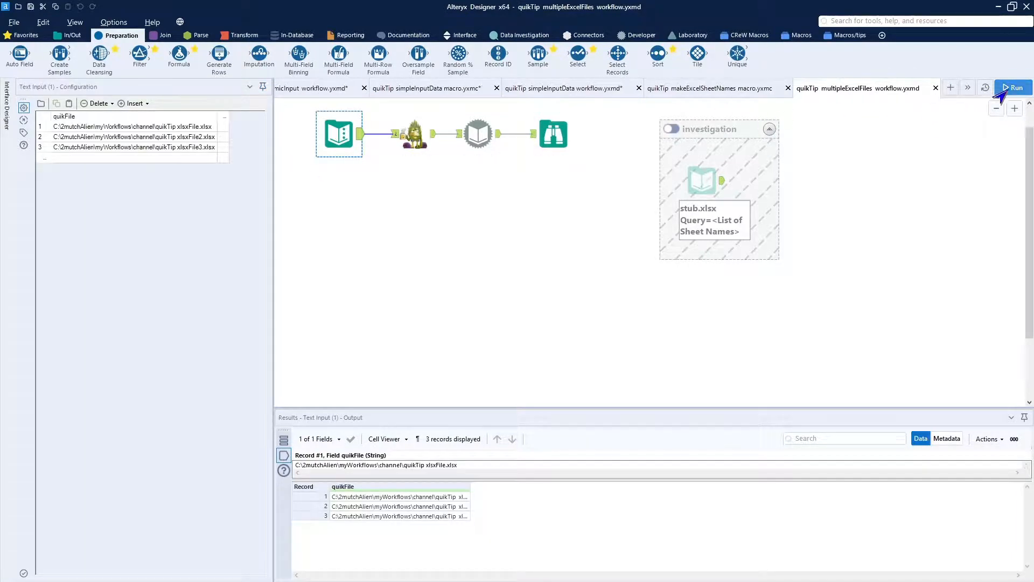
{"action": "left_click", "coordinate": [1012, 88]}
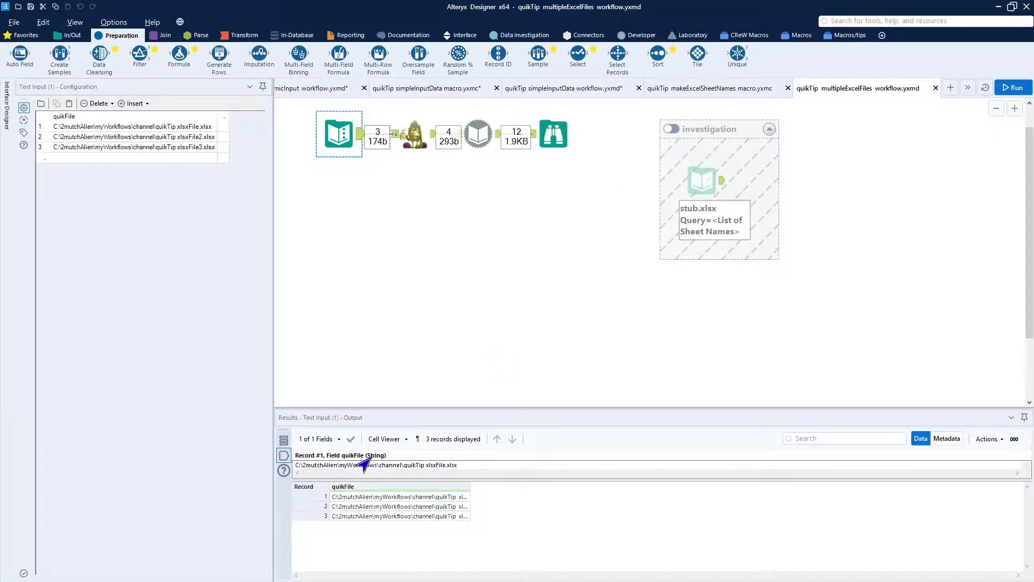
{"action": "left_click", "coordinate": [379, 438]}
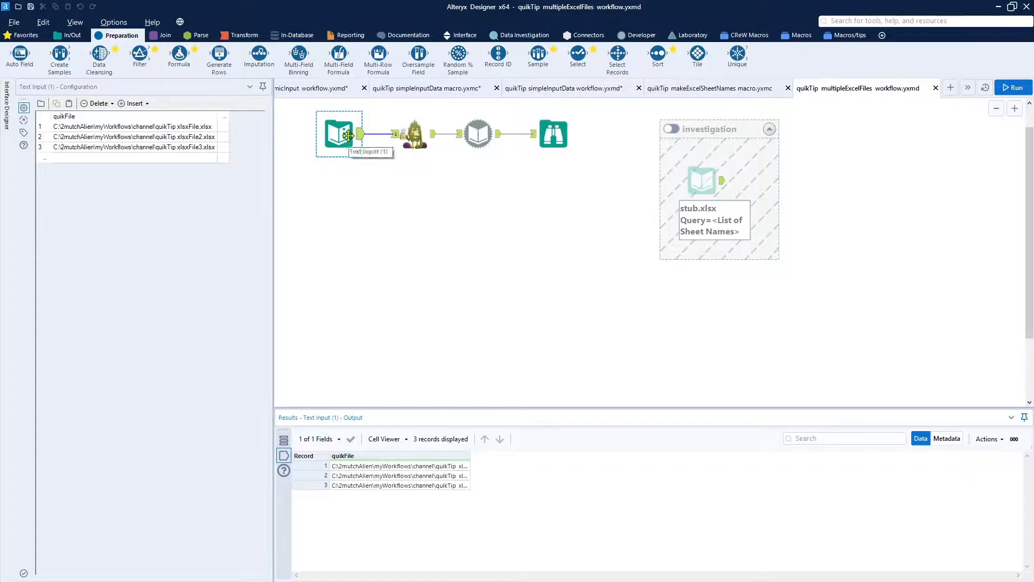
- Inspect the full excelFullFilename value of each record output by the makeExcelSheetNames macro
{"action": "left_click", "coordinate": [436, 141]}
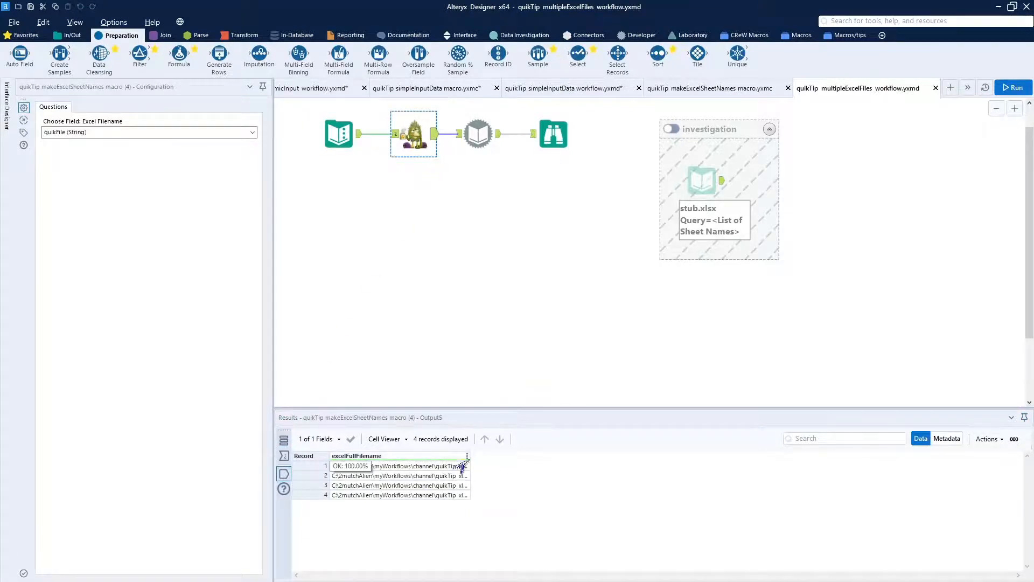
{"action": "left_click", "coordinate": [433, 467]}
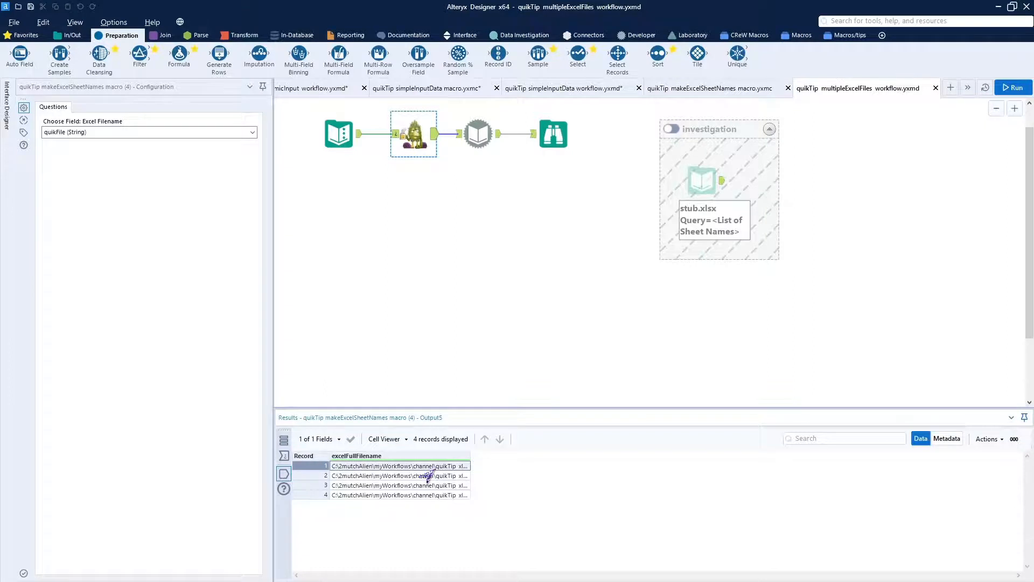
{"action": "double_click", "coordinate": [436, 469]}
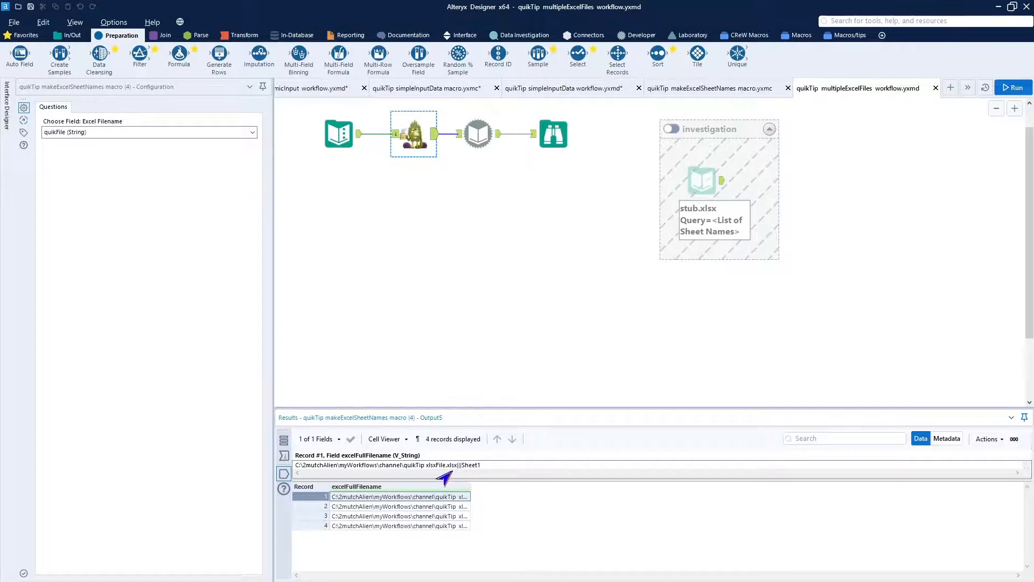
{"action": "left_click", "coordinate": [431, 509]}
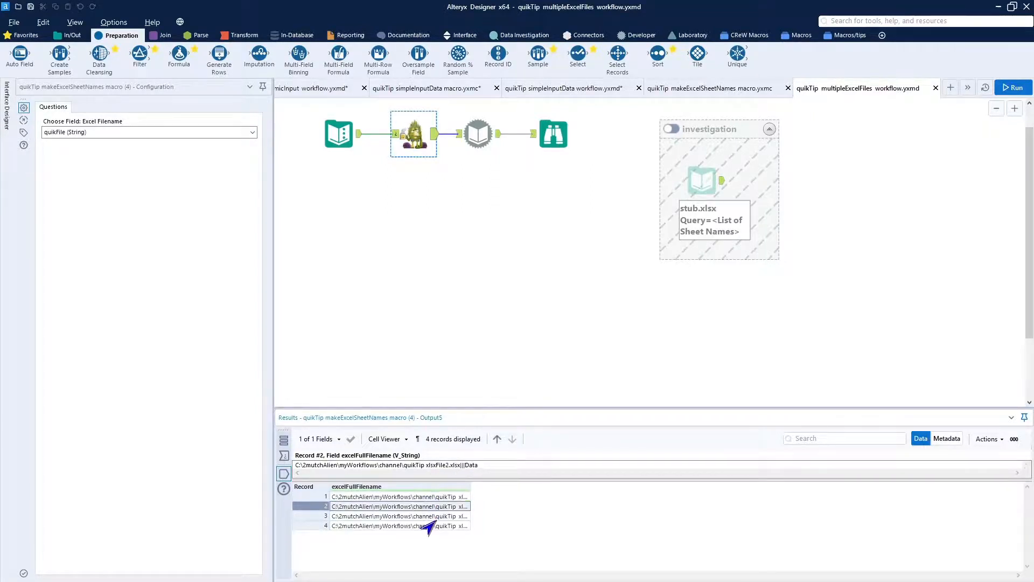
{"action": "left_click", "coordinate": [431, 516]}
{"action": "left_click", "coordinate": [430, 526]}
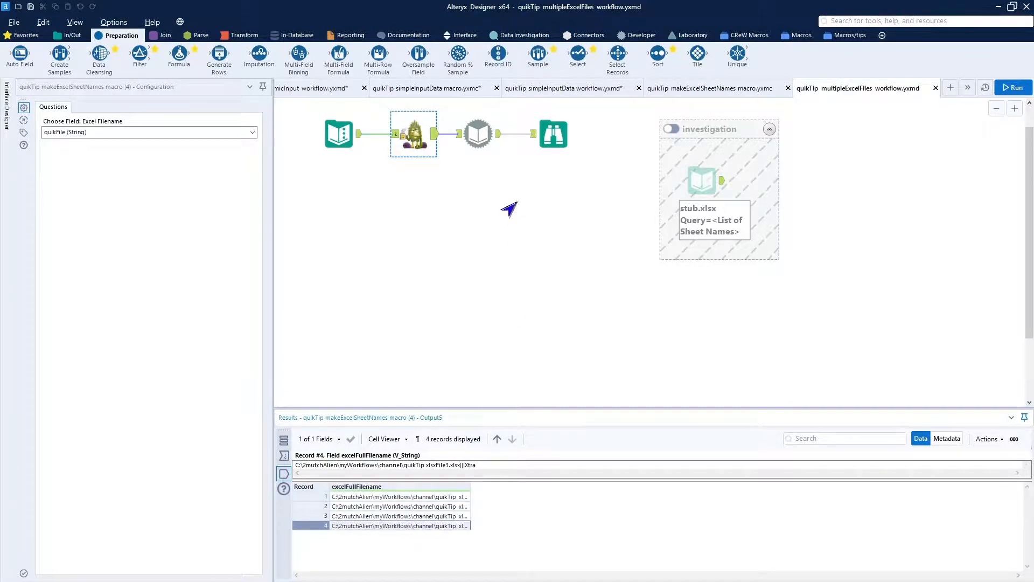
- Examine the Dynamic Input's output and look through the combined records in the Browse tool
{"action": "left_click", "coordinate": [491, 141]}
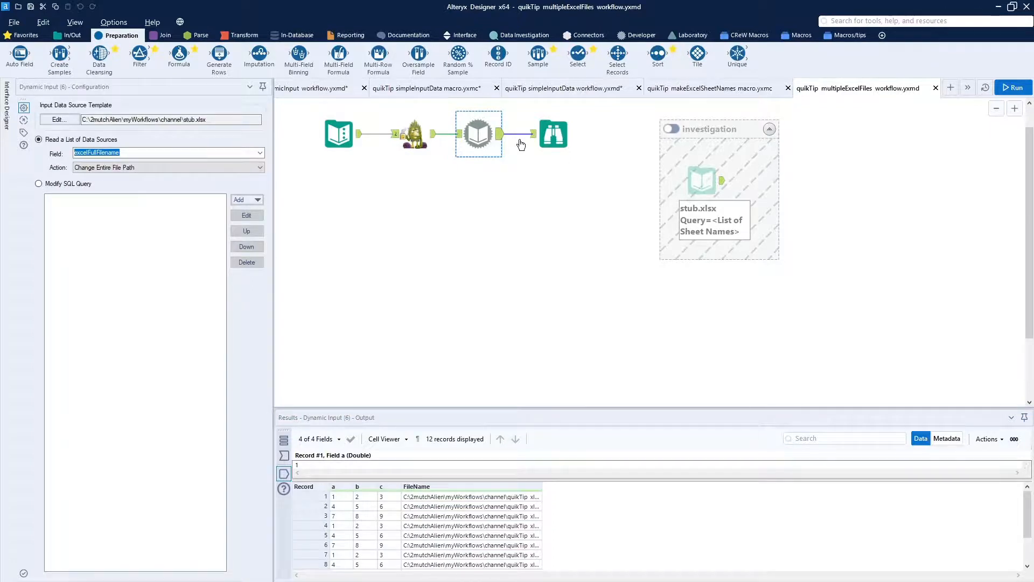
{"action": "left_click", "coordinate": [552, 134]}
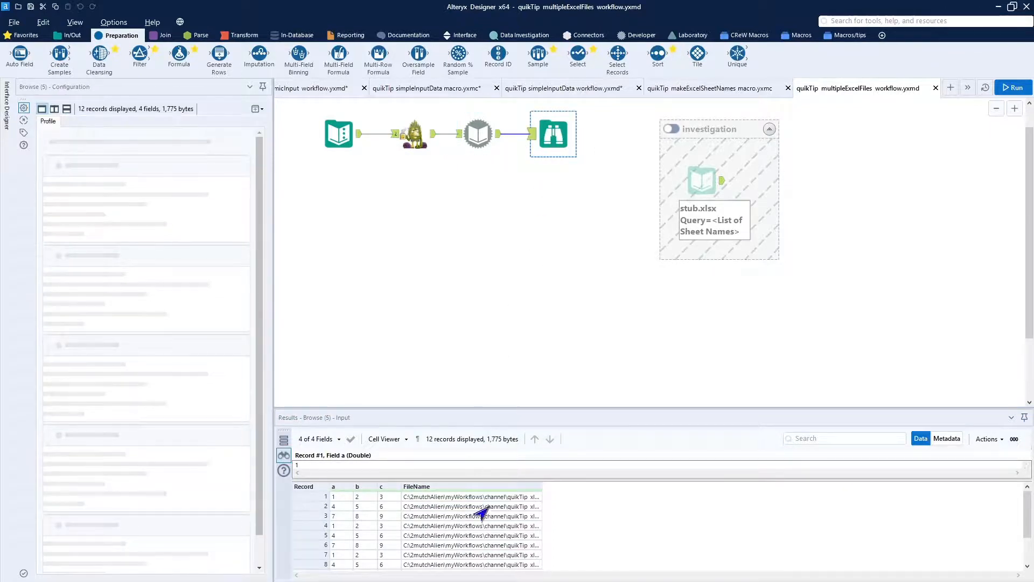
{"action": "left_click", "coordinate": [384, 438]}
{"action": "scroll", "coordinate": [405, 493], "scroll_direction": "up", "scroll_amount": 1}
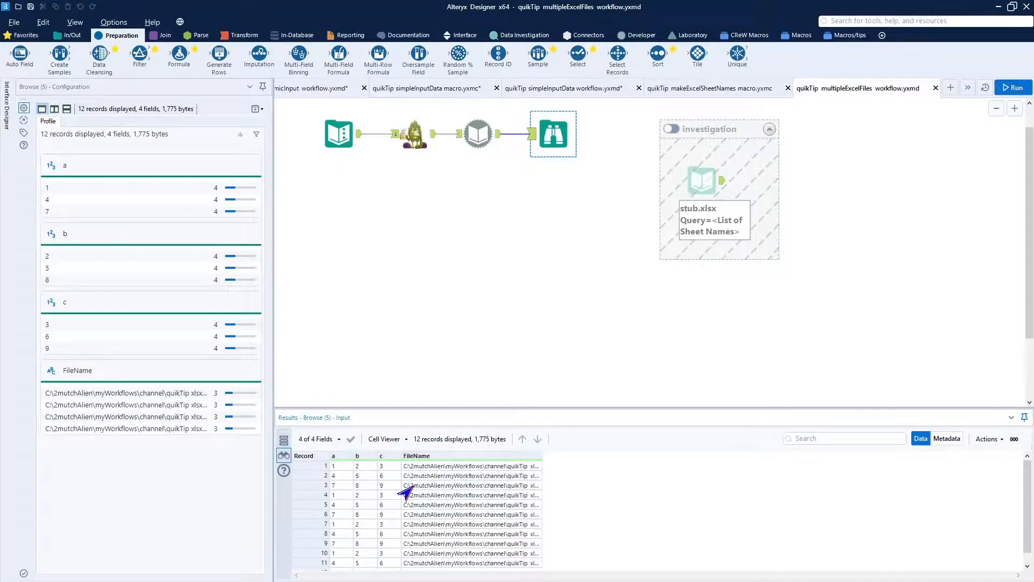
{"action": "scroll", "coordinate": [405, 493], "scroll_direction": "down", "scroll_amount": 1}
- View the Data, Xtra and New sheets of quikTip xlsxFile4.xlsx in Excel and close the workbook
{"action": "left_click", "coordinate": [329, 145]}
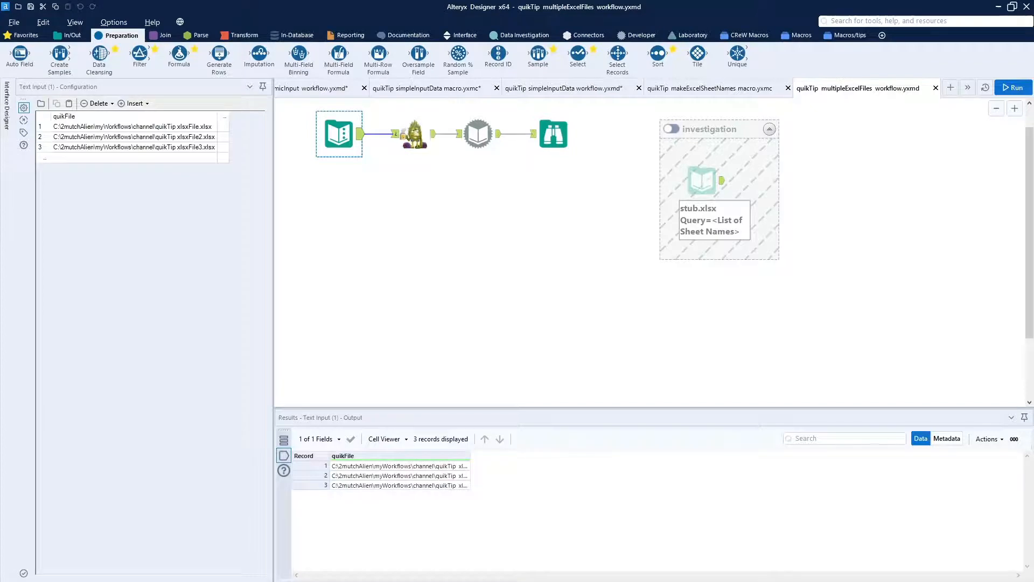
{"action": "left_click_drag", "start_coordinate": [0, 175], "coordinate": [651, 118]}
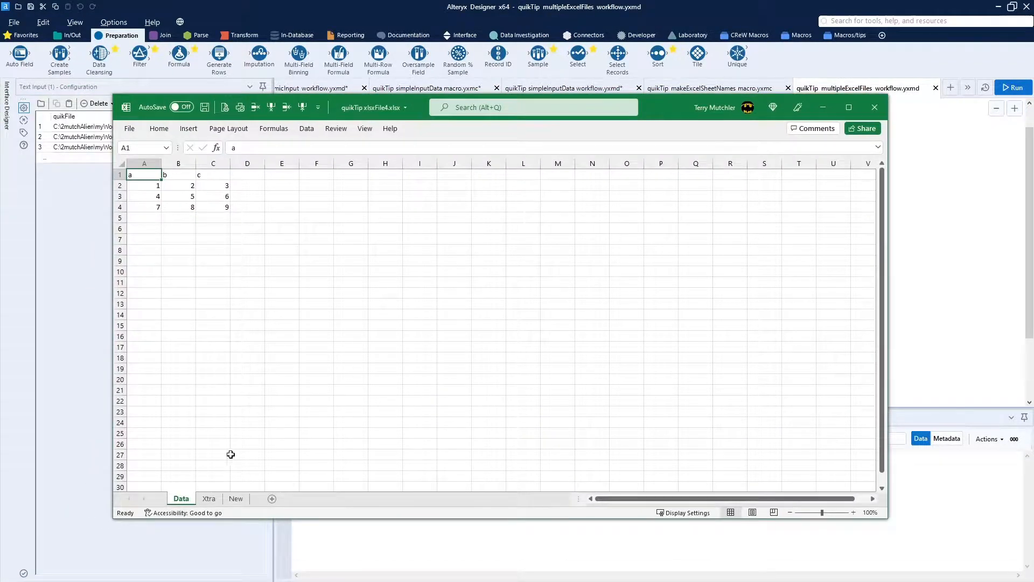
{"action": "left_click", "coordinate": [208, 499]}
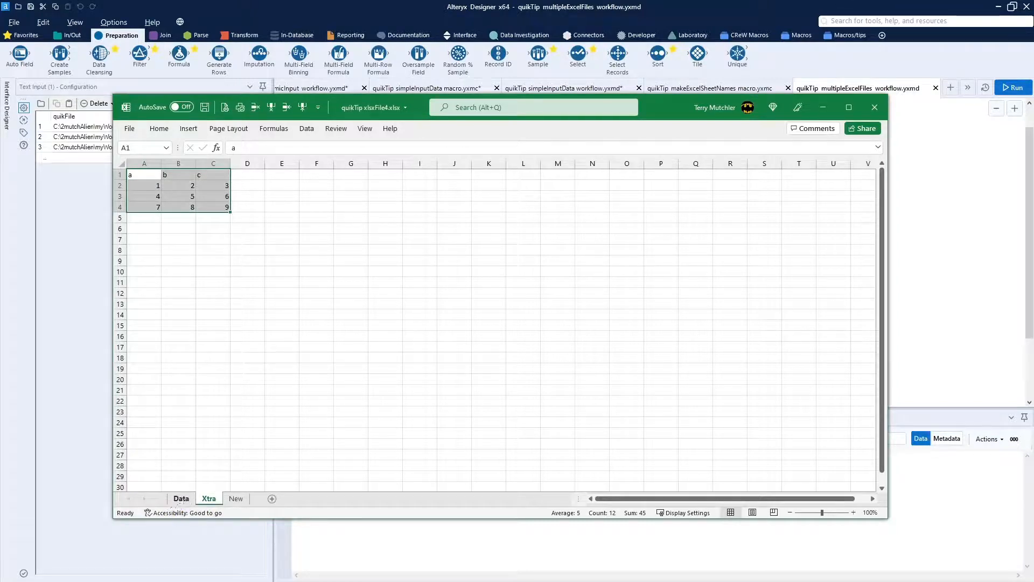
{"action": "left_click", "coordinate": [181, 499]}
{"action": "left_click", "coordinate": [236, 499]}
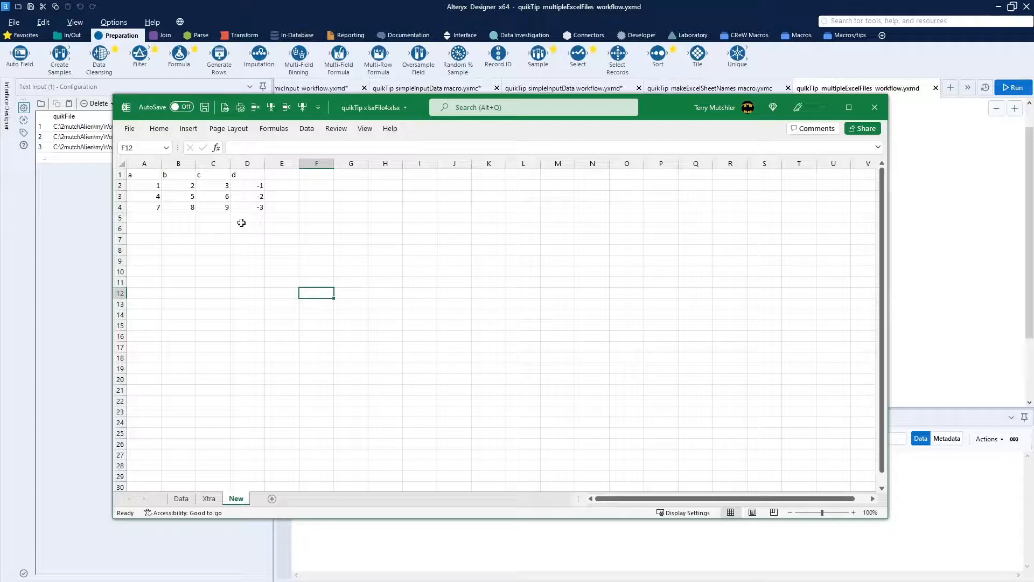
{"action": "left_click", "coordinate": [875, 105]}
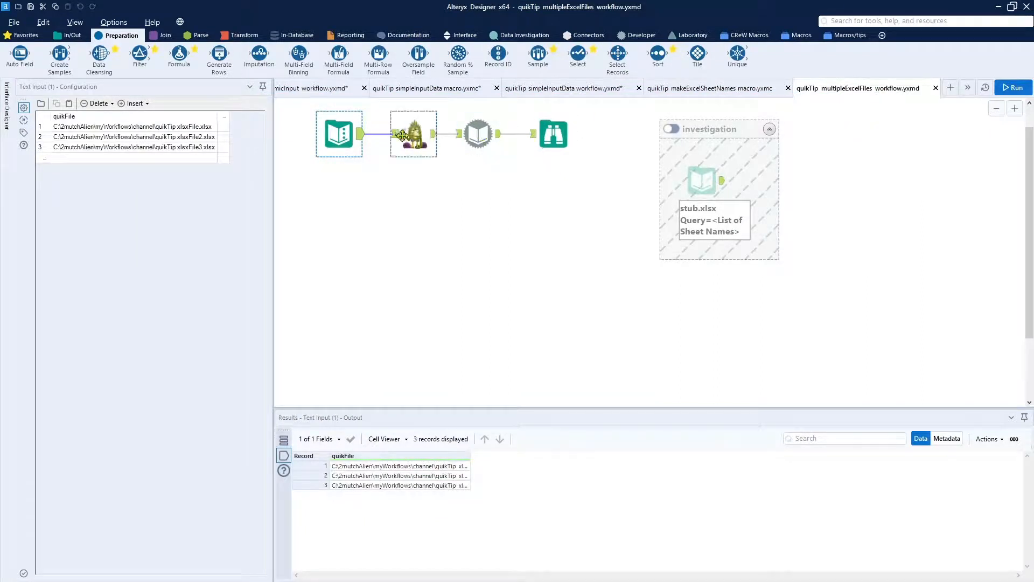
- Add C:\2mutchAlien\myWorkflows\channel\quikTip xlsxFile4.xlsx as the text input's fourth row and run the workflow
{"action": "left_click", "coordinate": [183, 159]}
{"action": "left_click", "coordinate": [183, 160]}
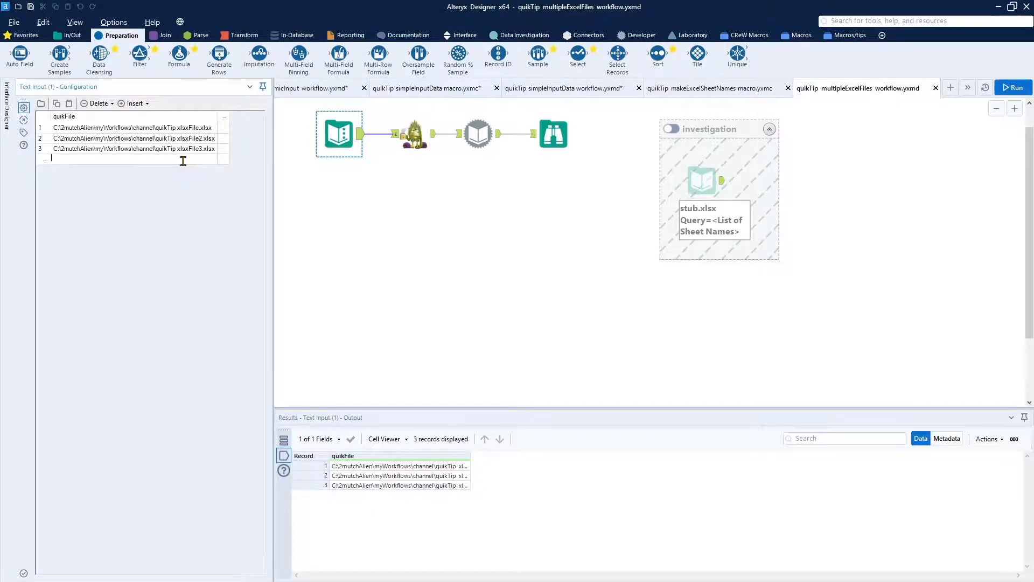
{"action": "type", "text": "C:\\2mutchAlien\\myWorkflows\\channel\\quikTip xlsxFile4.xlsx"}
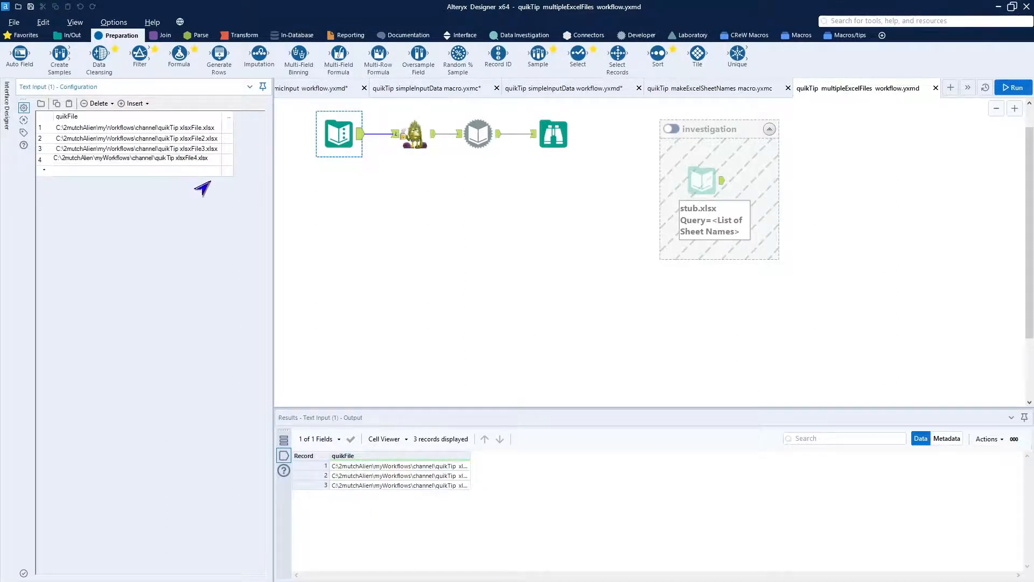
{"action": "left_click", "coordinate": [350, 227]}
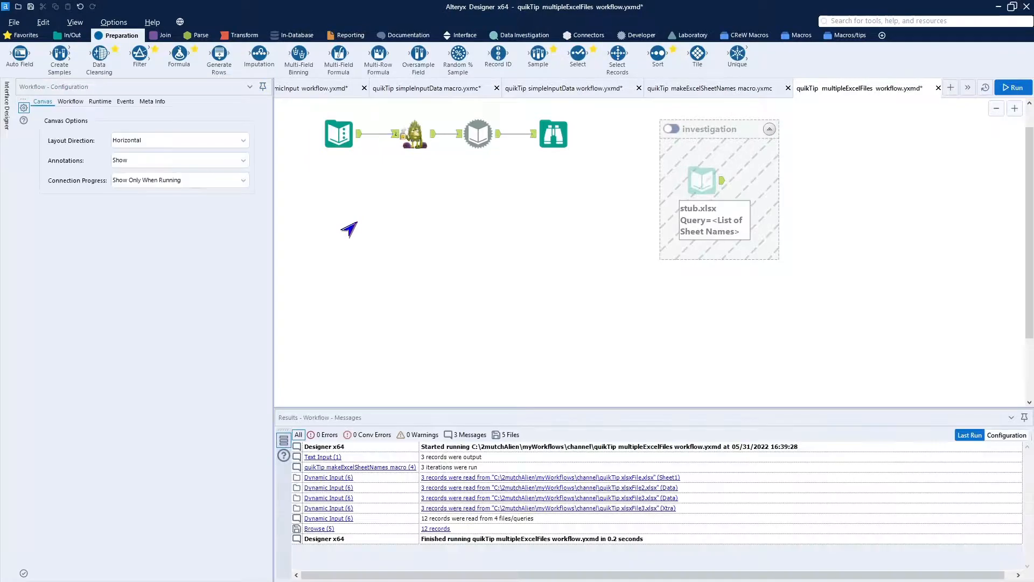
{"action": "left_click", "coordinate": [1013, 87]}
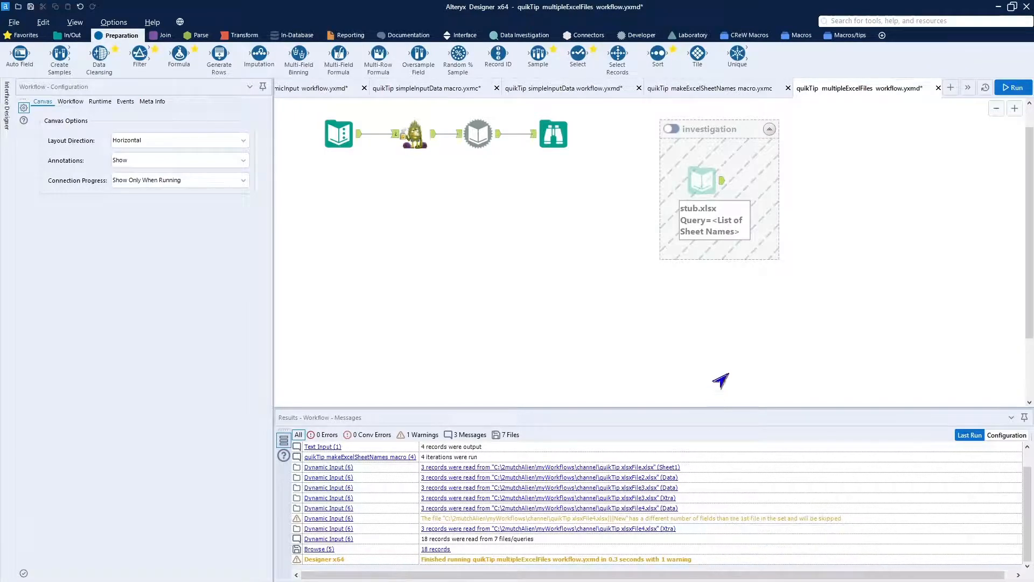
- Inspect the combined records in the Browse tool, widening the FileName column to read the full paths
{"action": "left_click", "coordinate": [569, 137]}
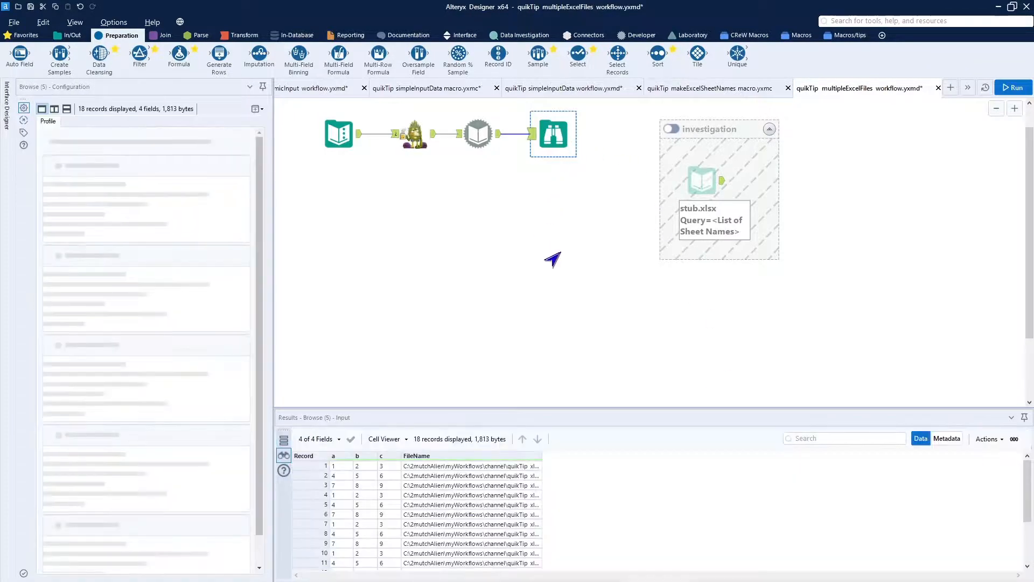
{"action": "scroll", "coordinate": [489, 496], "scroll_direction": "down", "scroll_amount": 3}
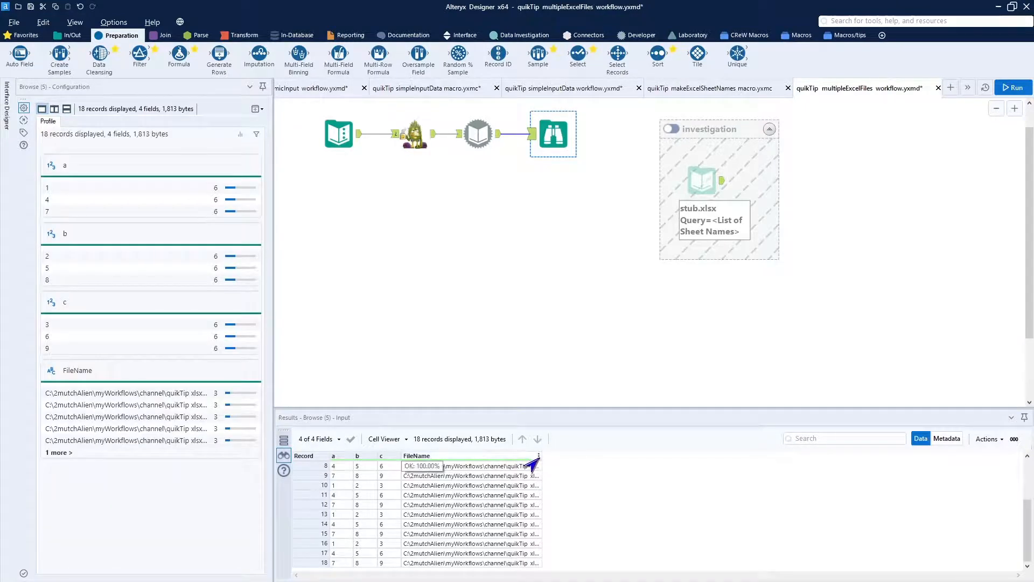
{"action": "left_click_drag", "start_coordinate": [541, 462], "coordinate": [680, 473]}
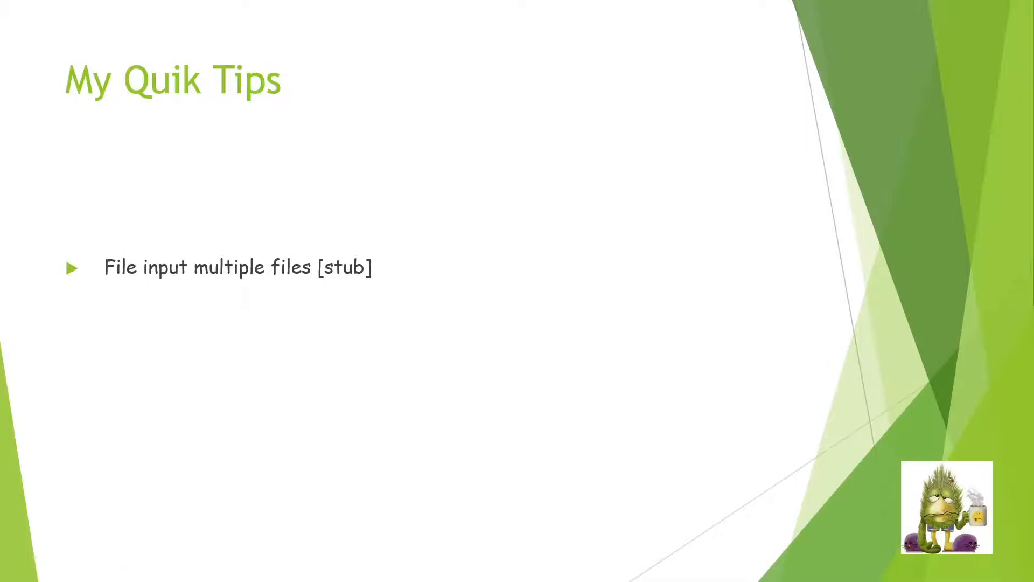
{"action": "left_click", "coordinate": [532, 325]}
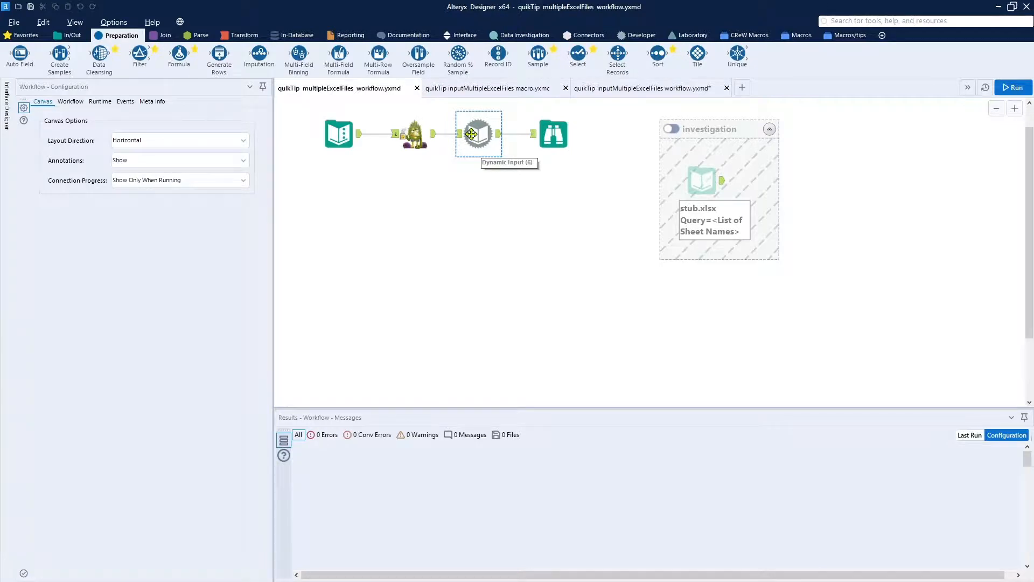
- In the inputMultipleExcelFiles macro, review the stub.xlsx input's options and the Action tool's Update Value setting for the File value
{"action": "left_click", "coordinate": [483, 93]}
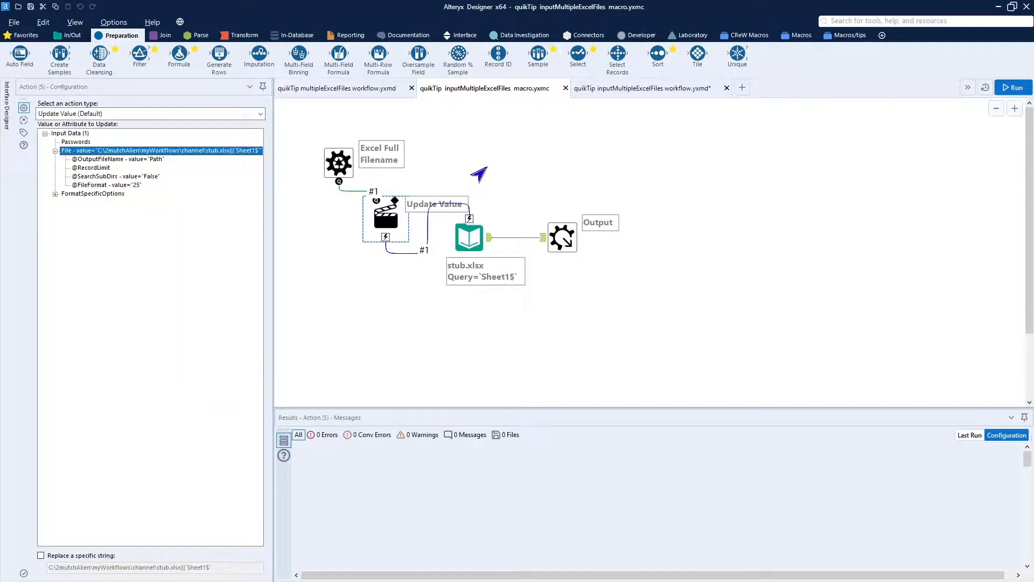
{"action": "left_click", "coordinate": [467, 239]}
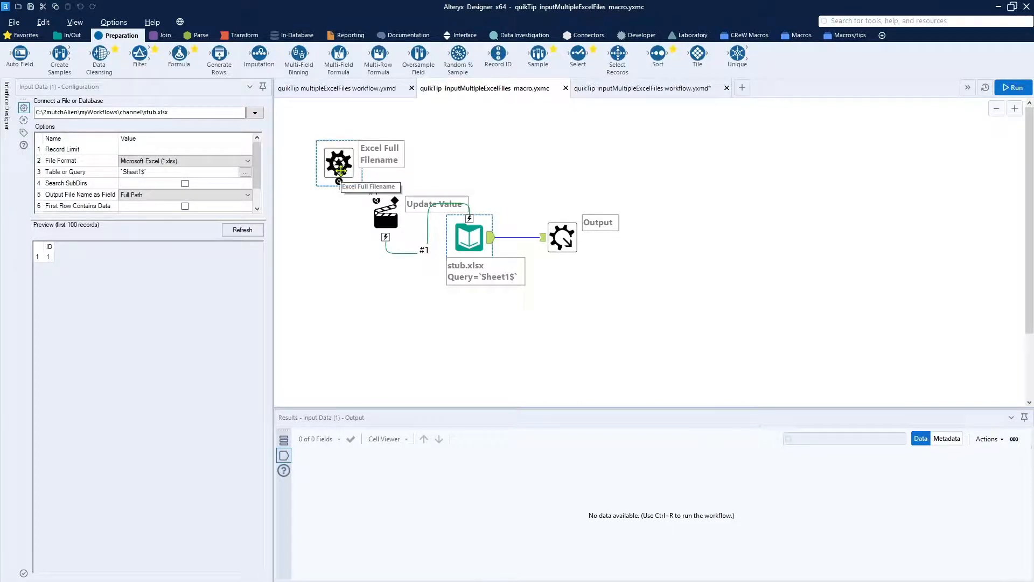
{"action": "left_click", "coordinate": [385, 206]}
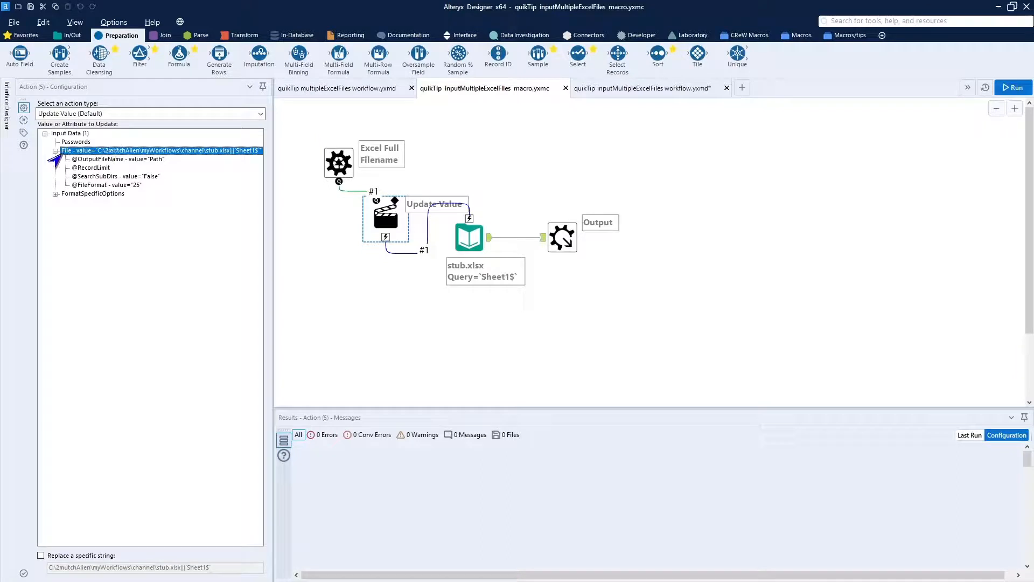
- Review the macro's Output Mode in the Interface Designer properties, and switch to the inputMultipleExcelFiles workflow
{"action": "left_click", "coordinate": [5, 126]}
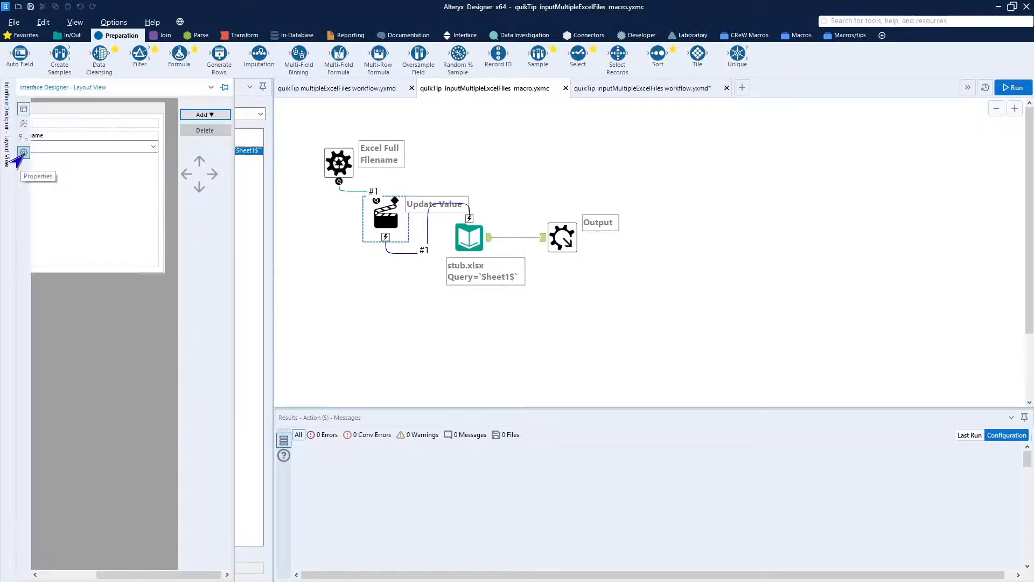
{"action": "left_click", "coordinate": [23, 153]}
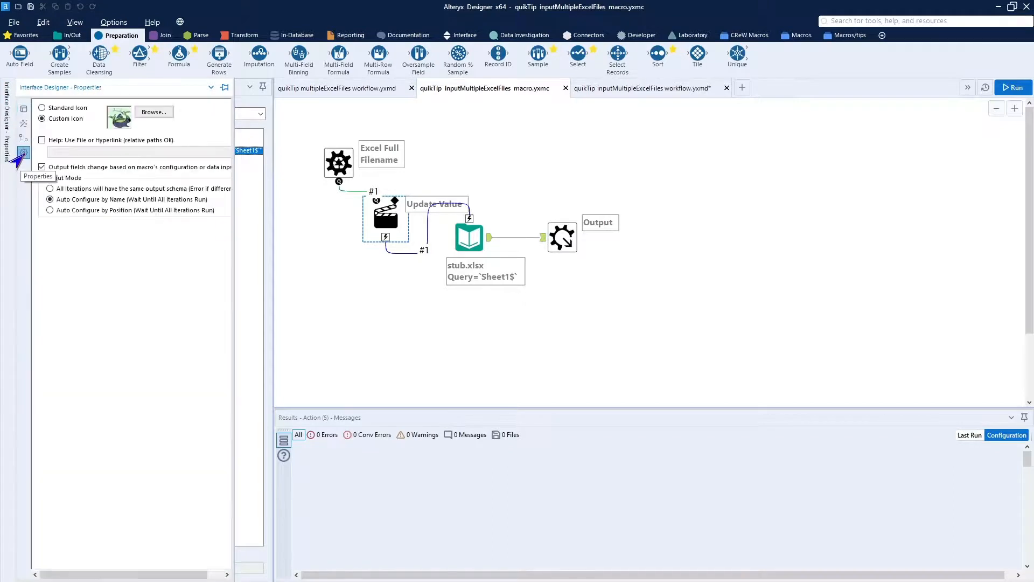
{"action": "left_click", "coordinate": [225, 88]}
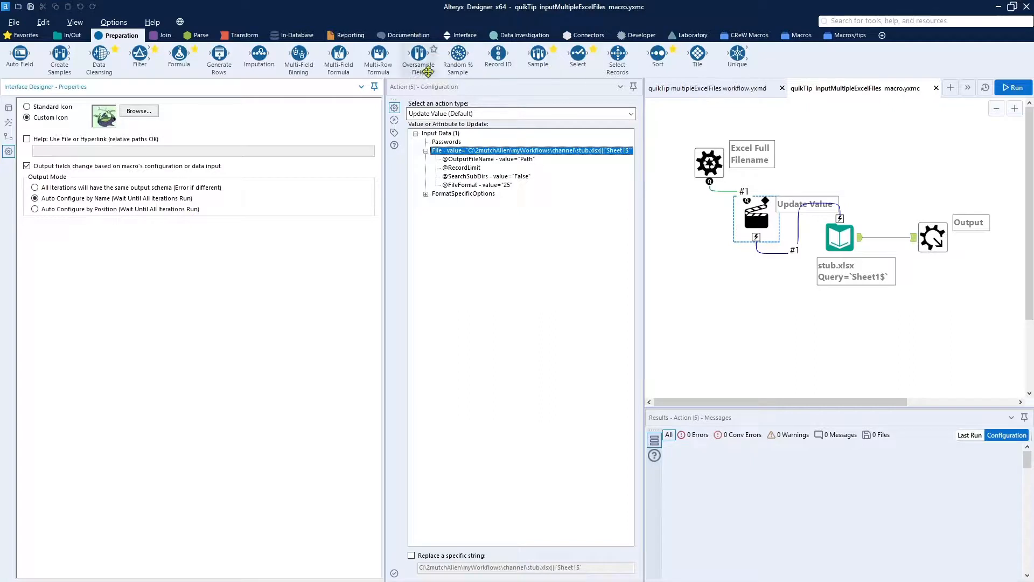
{"action": "left_click", "coordinate": [374, 88]}
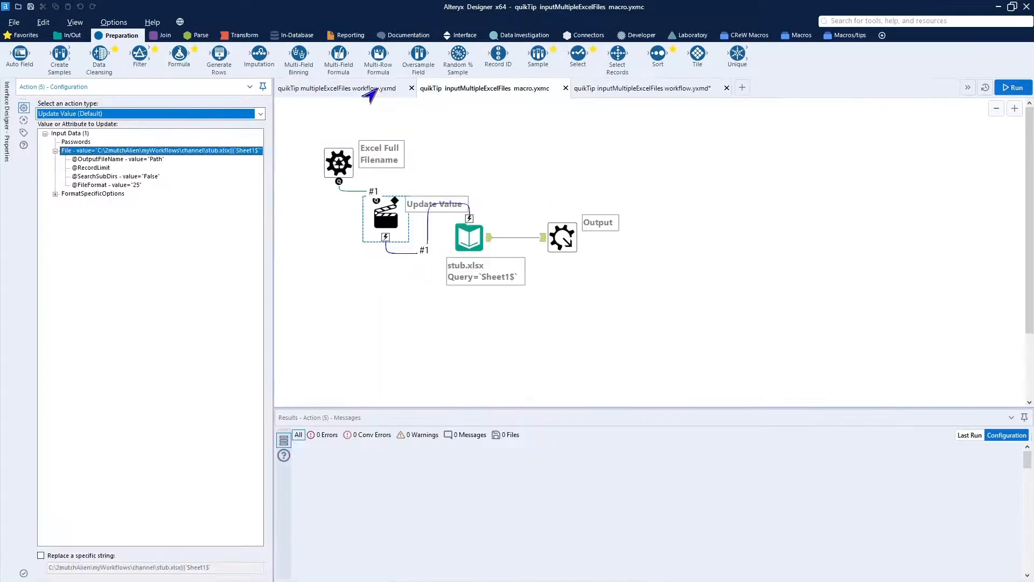
{"action": "left_click", "coordinate": [644, 91]}
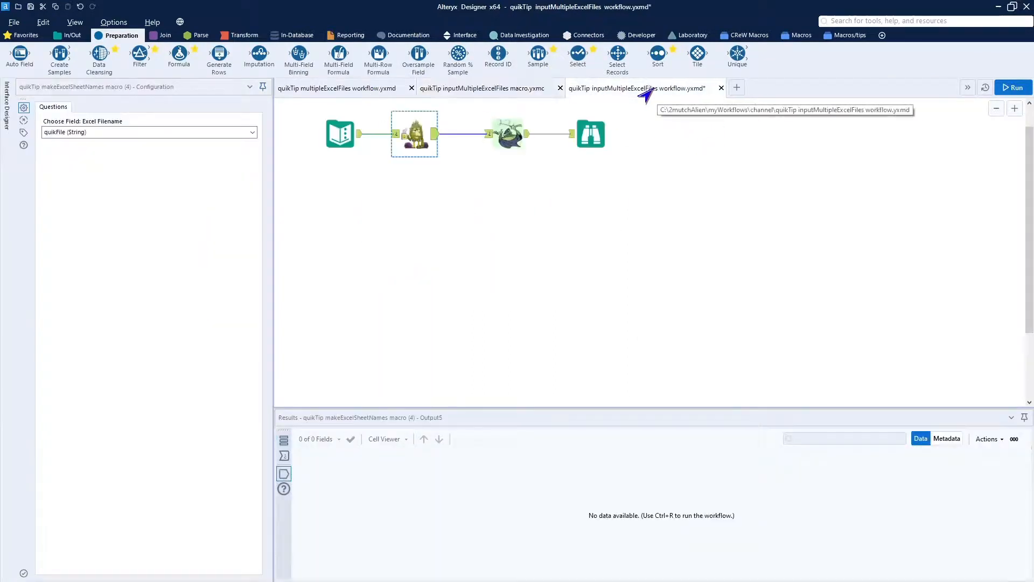
- Review the Excel file paths in the text input and run the inputMultipleExcelFiles workflow
{"action": "left_click", "coordinate": [334, 141], "text": "ctrl"}
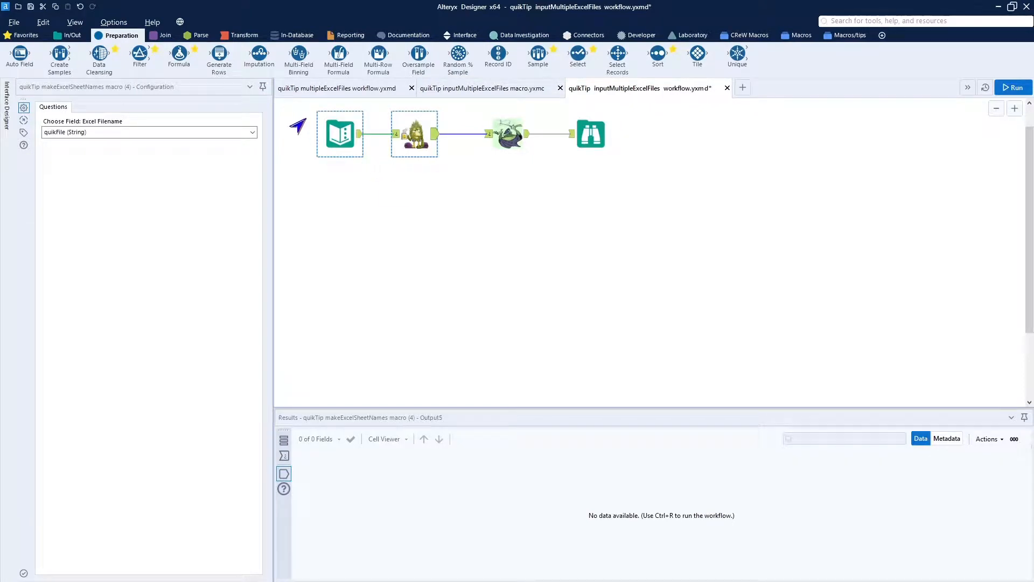
{"action": "left_click", "coordinate": [338, 138]}
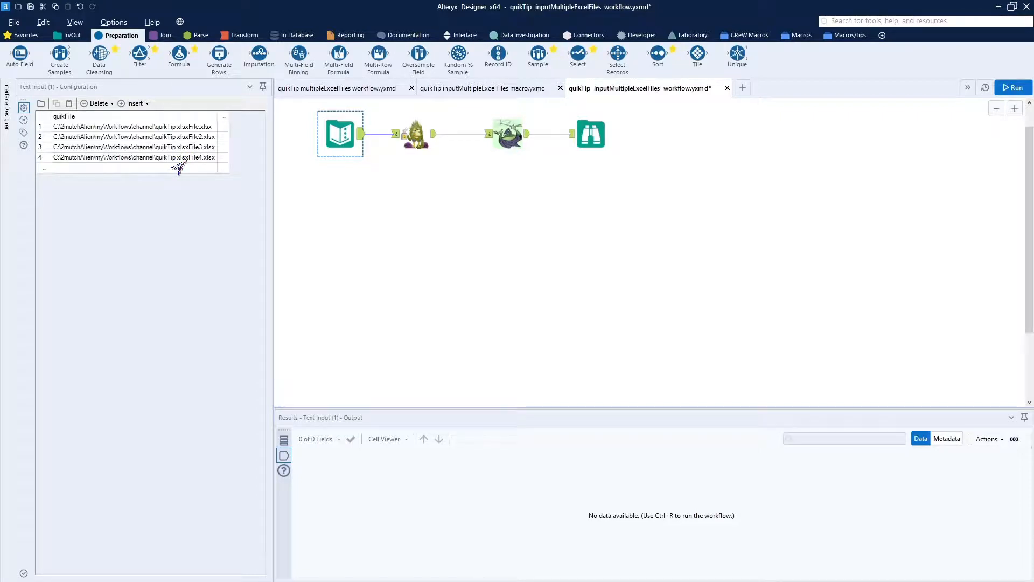
{"action": "left_click", "coordinate": [435, 142]}
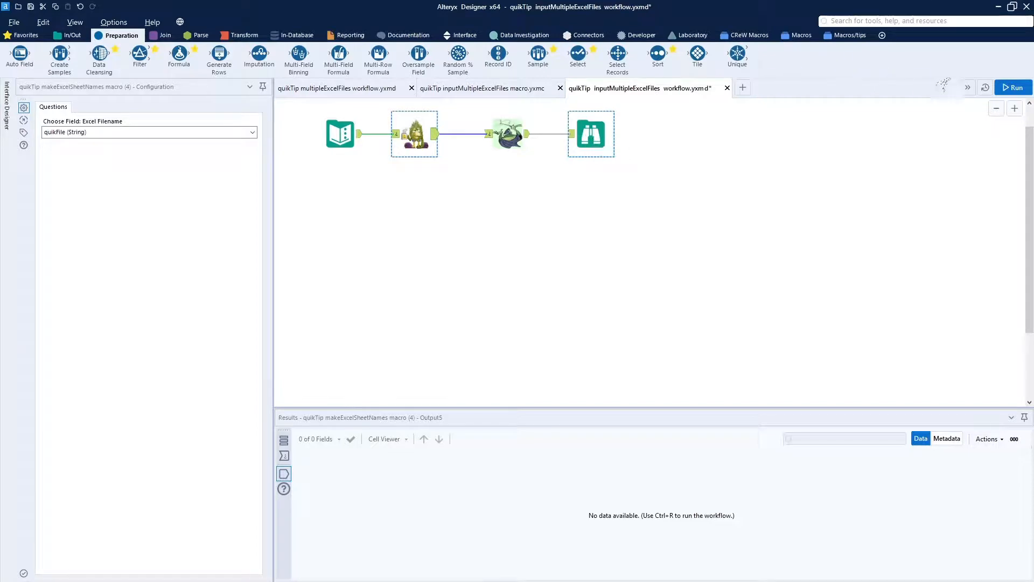
{"action": "left_click", "coordinate": [1007, 88]}
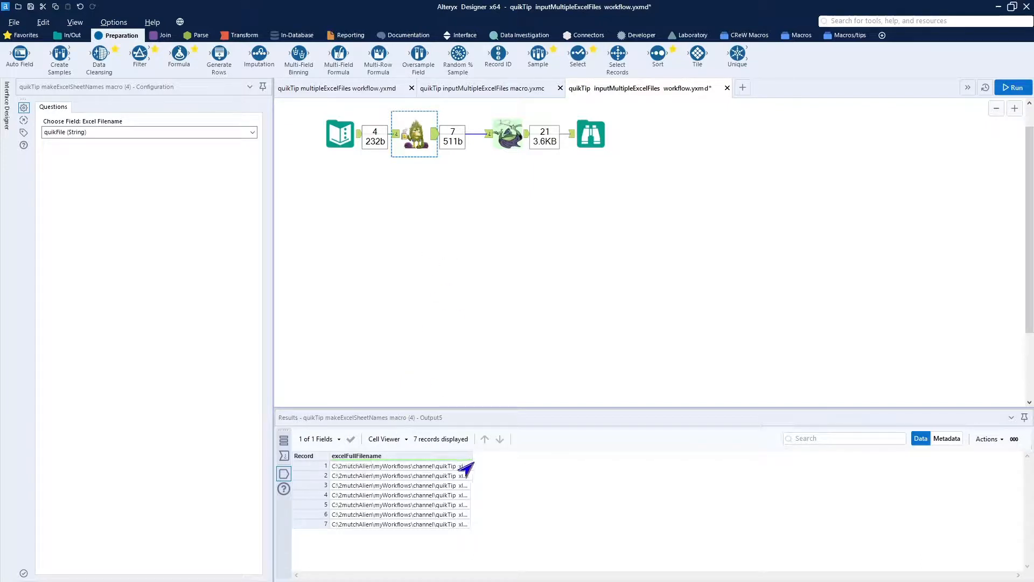
- Inspect the sheet-name macro's output and the Browse records, widening the excelFullFilename and FileName columns to read the full paths
{"action": "left_click_drag", "start_coordinate": [469, 458], "coordinate": [619, 457]}
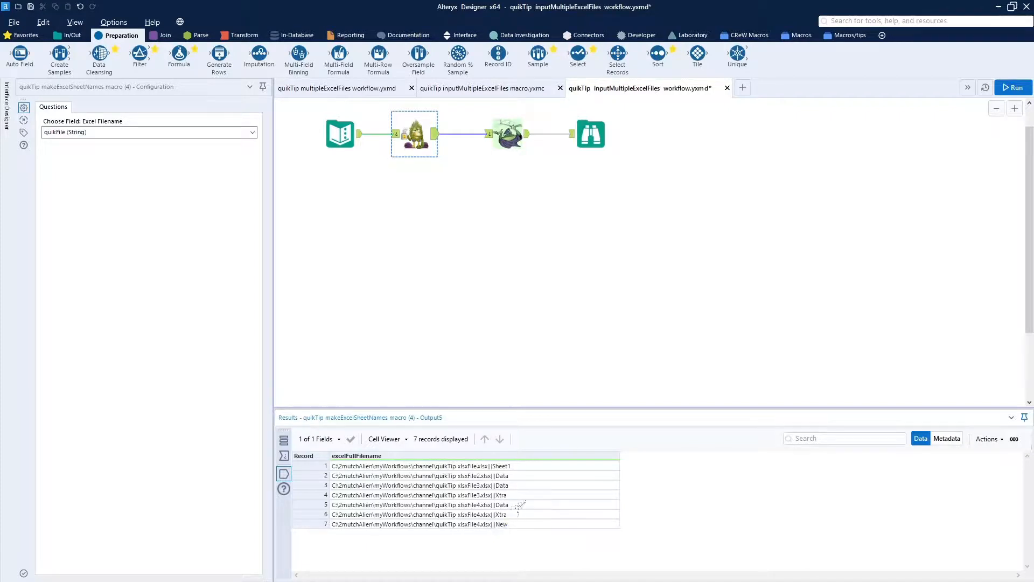
{"action": "left_click", "coordinate": [592, 133]}
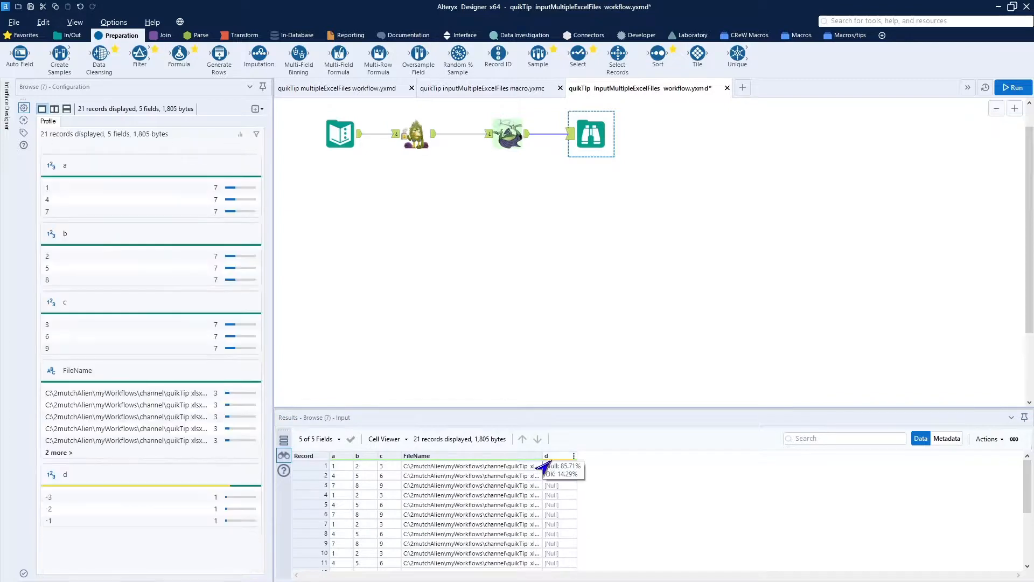
{"action": "scroll", "coordinate": [545, 512], "scroll_direction": "down", "scroll_amount": 4}
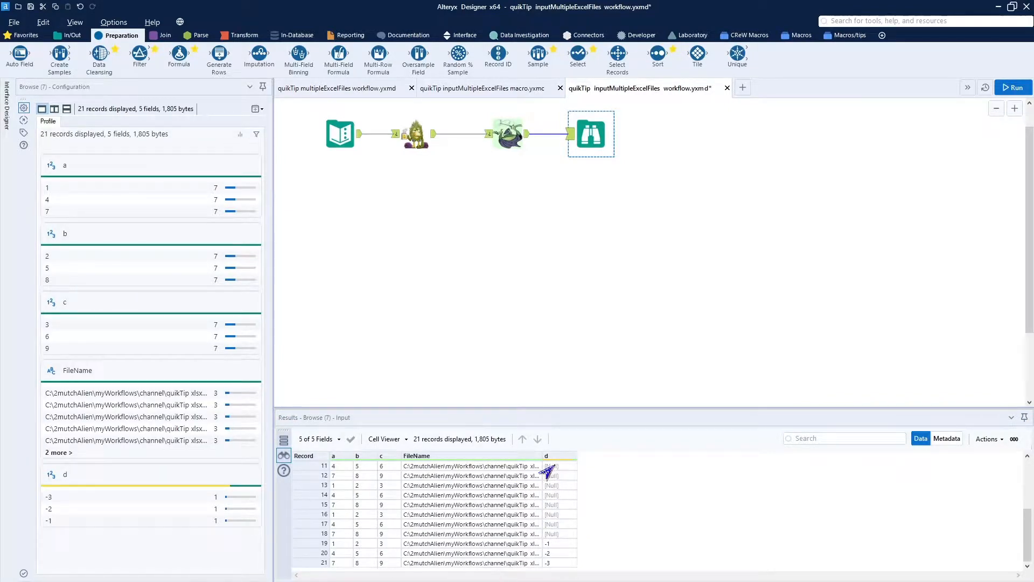
{"action": "left_click_drag", "start_coordinate": [543, 457], "coordinate": [647, 456]}
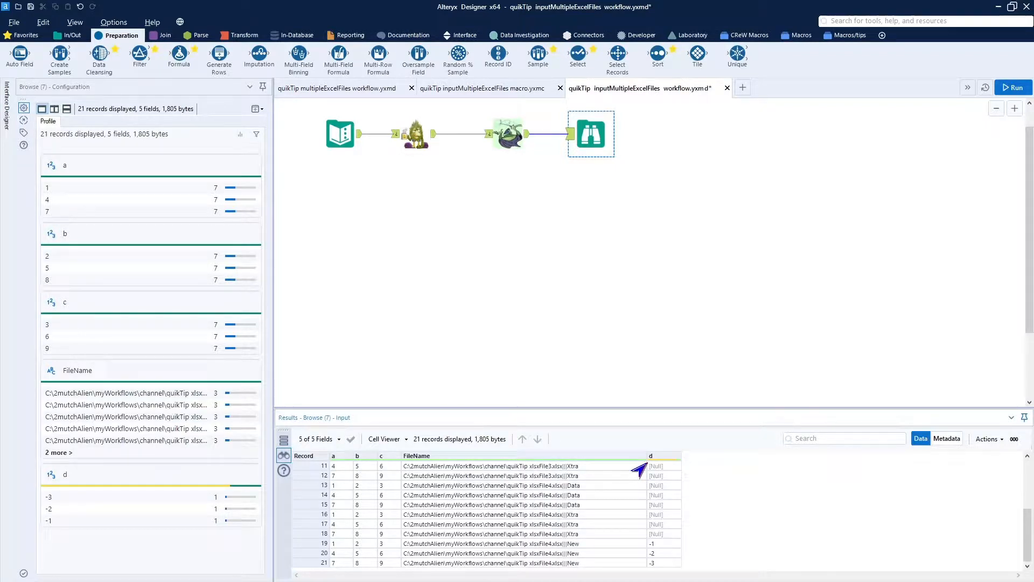
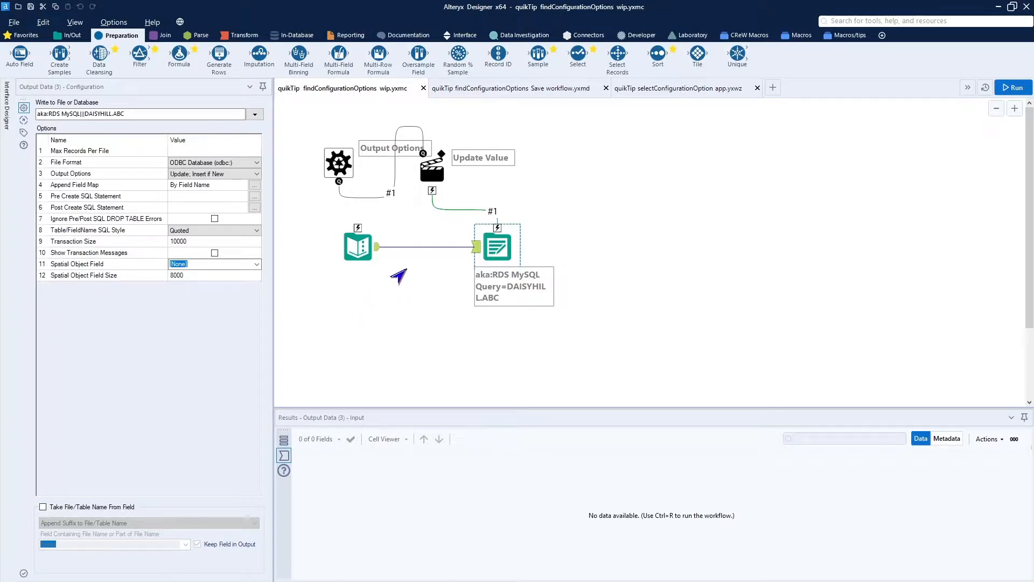
- In the findConfigurationOptions macro, compare the text input's Name and Value pairs with the Output Data tool's list of Output Options
{"action": "left_click", "coordinate": [361, 244]}
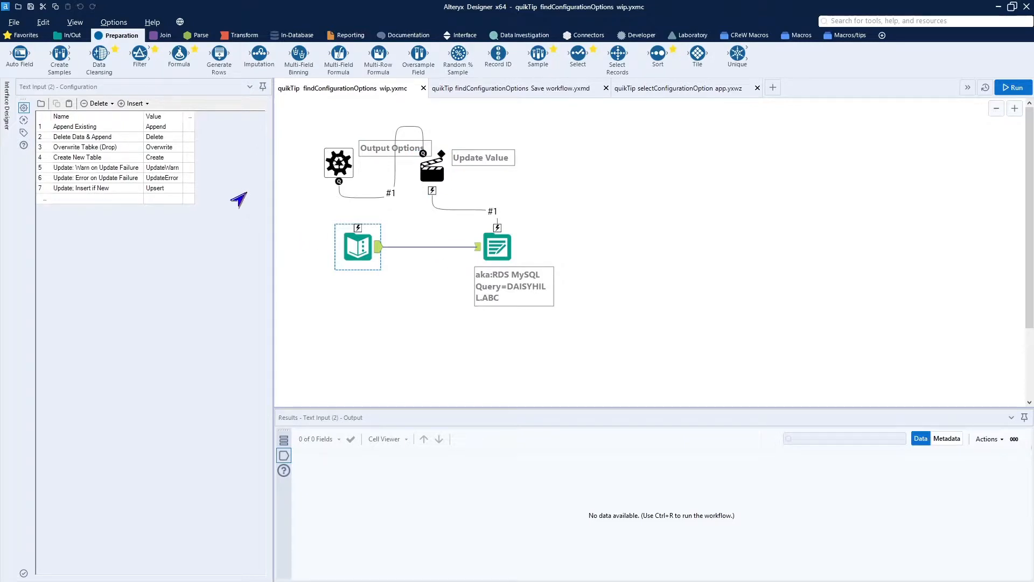
{"action": "left_click", "coordinate": [90, 129]}
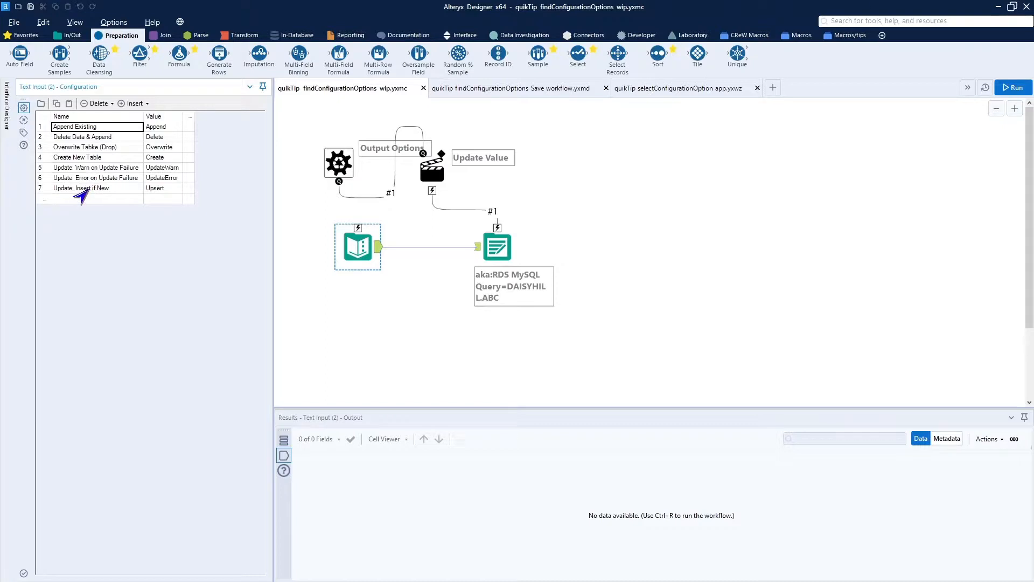
{"action": "left_click", "coordinate": [495, 245]}
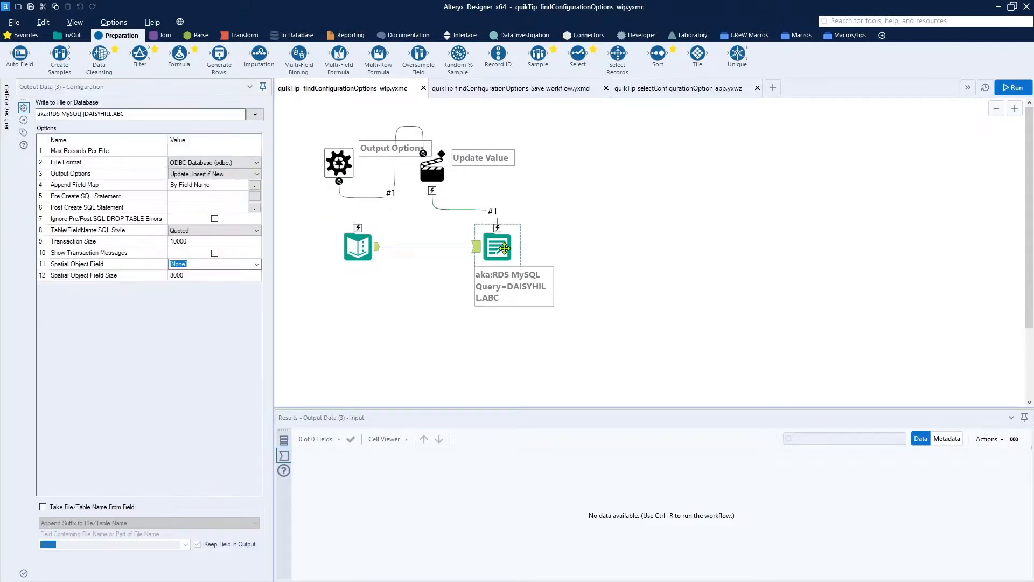
{"action": "left_click", "coordinate": [254, 174]}
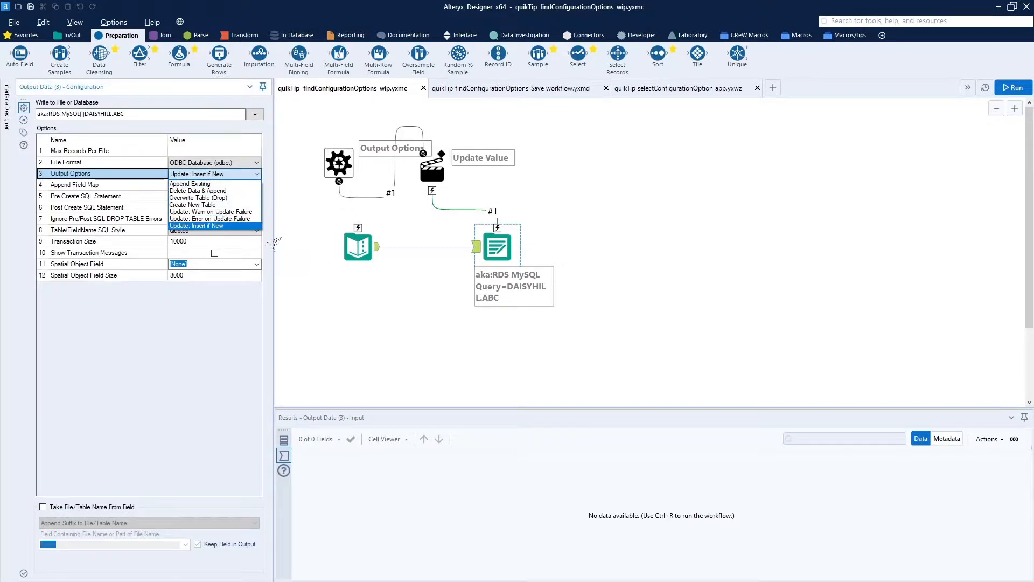
{"action": "left_click", "coordinate": [360, 249]}
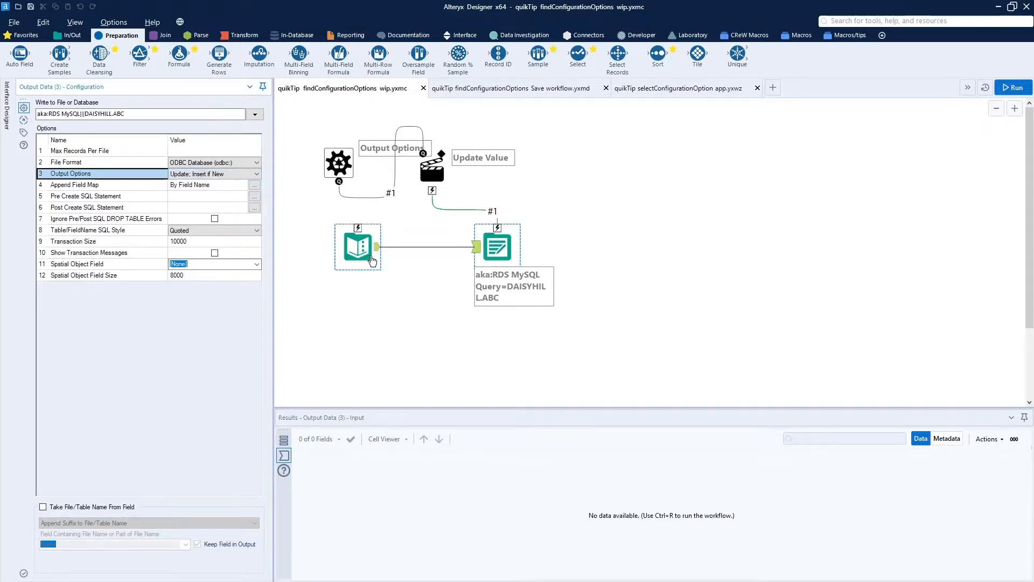
{"action": "left_click", "coordinate": [372, 260]}
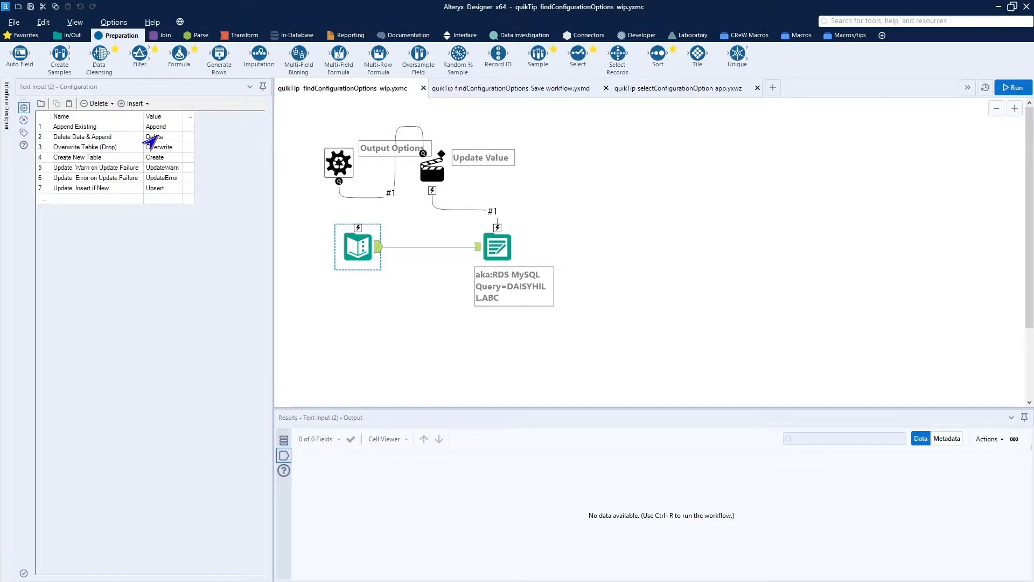
- Set the Output Data tool's Output Options to Append Existing, and check the control parameter and the Action tool's OutputOption value
{"action": "left_click", "coordinate": [503, 246]}
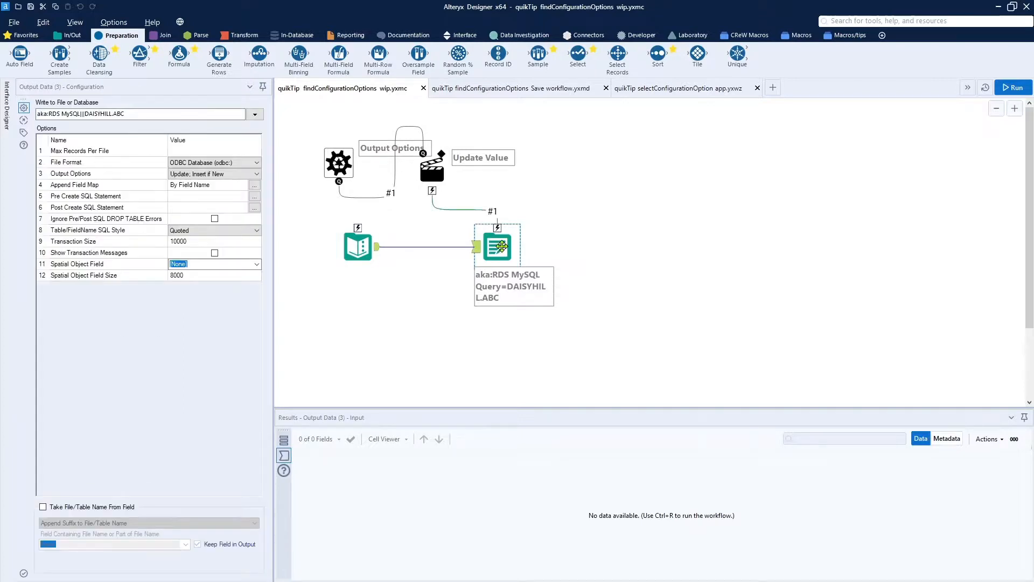
{"action": "left_click", "coordinate": [250, 180]}
{"action": "scroll", "coordinate": [250, 180], "scroll_direction": "up", "scroll_amount": 3}
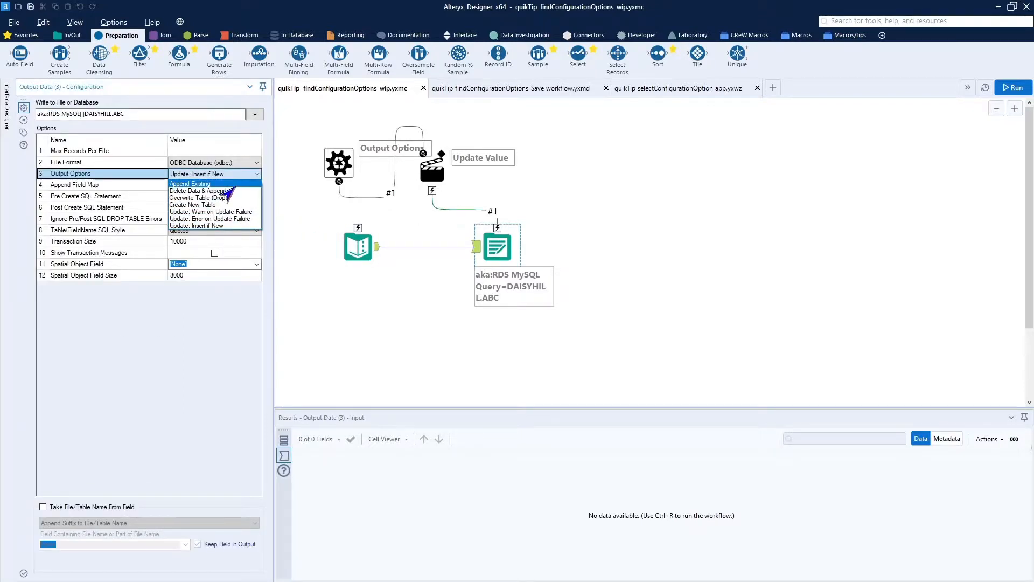
{"action": "left_click", "coordinate": [228, 186]}
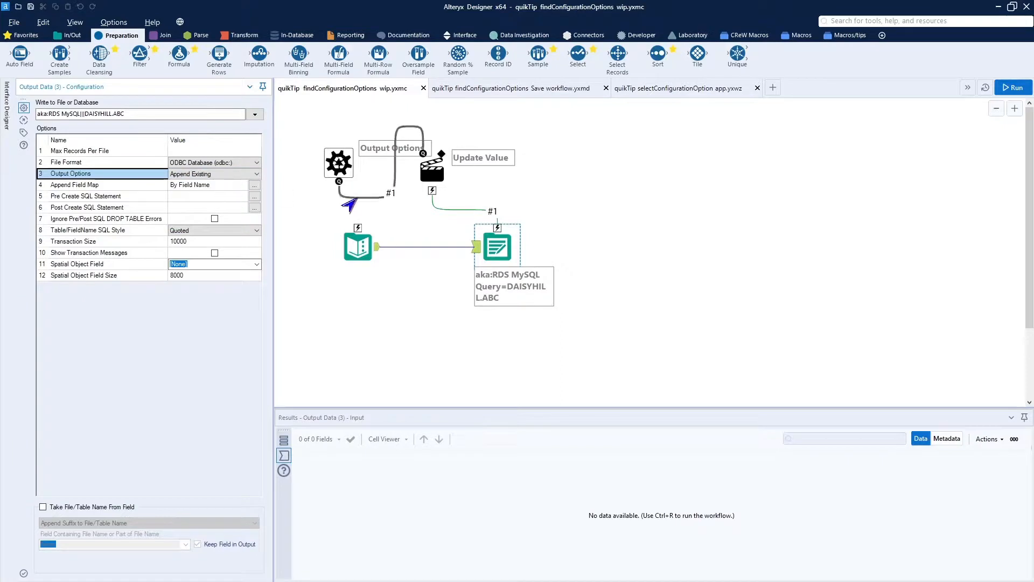
{"action": "left_click", "coordinate": [333, 166]}
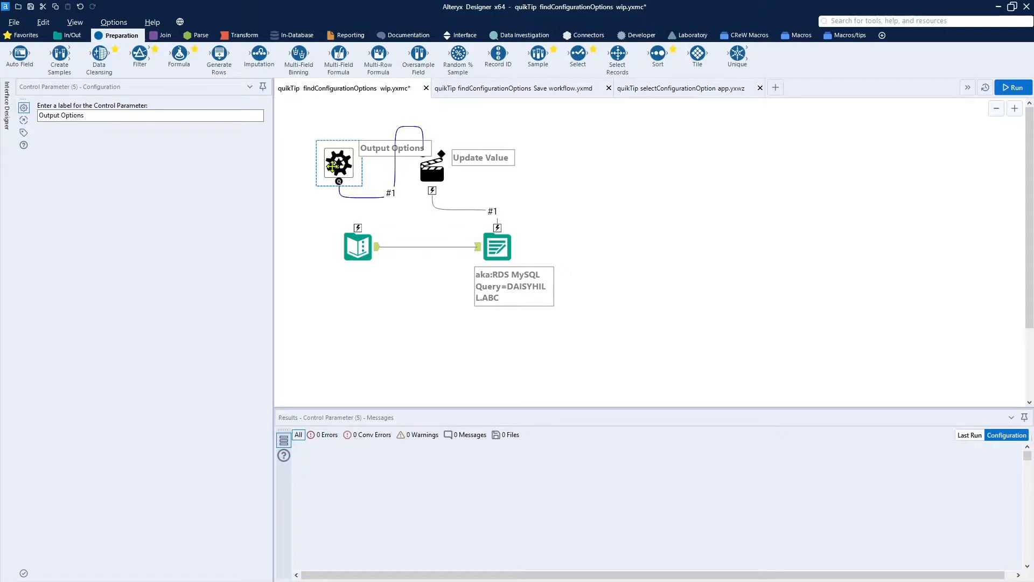
{"action": "left_click", "coordinate": [439, 174]}
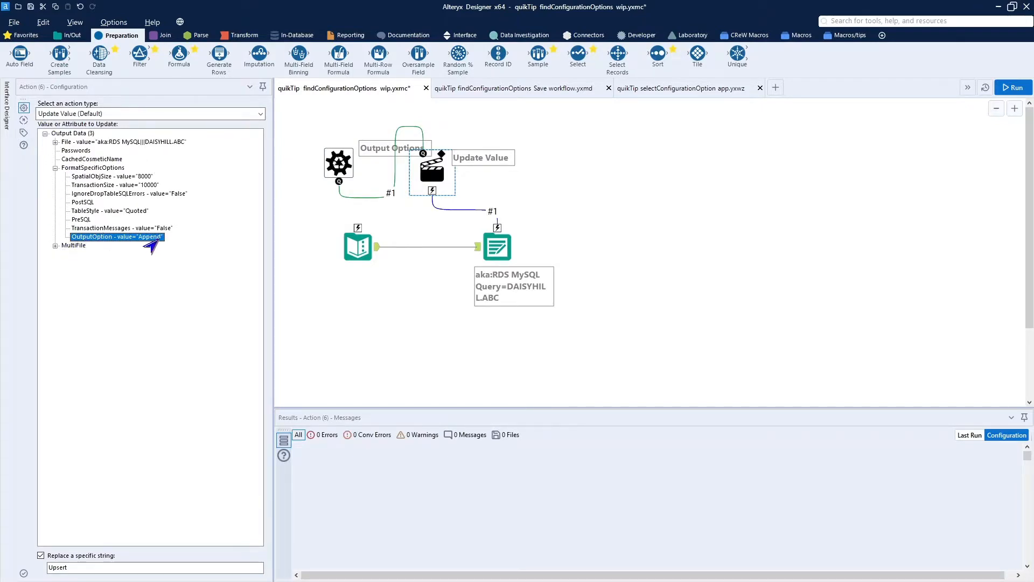
- Set the Output Data tool's Output Options to Delete Data & Append, and check the OutputOption value in the Action tool
{"action": "left_click", "coordinate": [353, 258]}
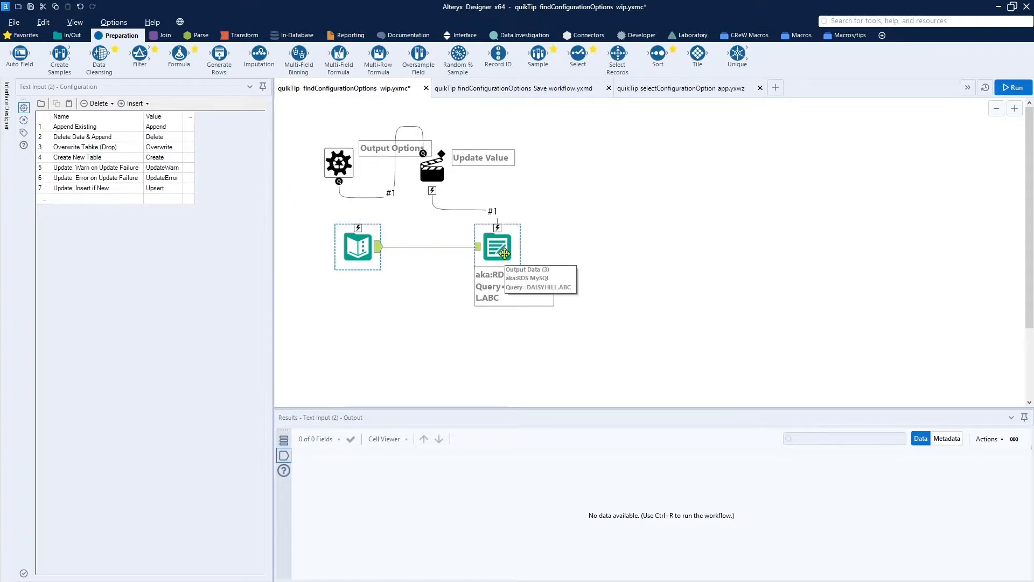
{"action": "left_click", "coordinate": [495, 240]}
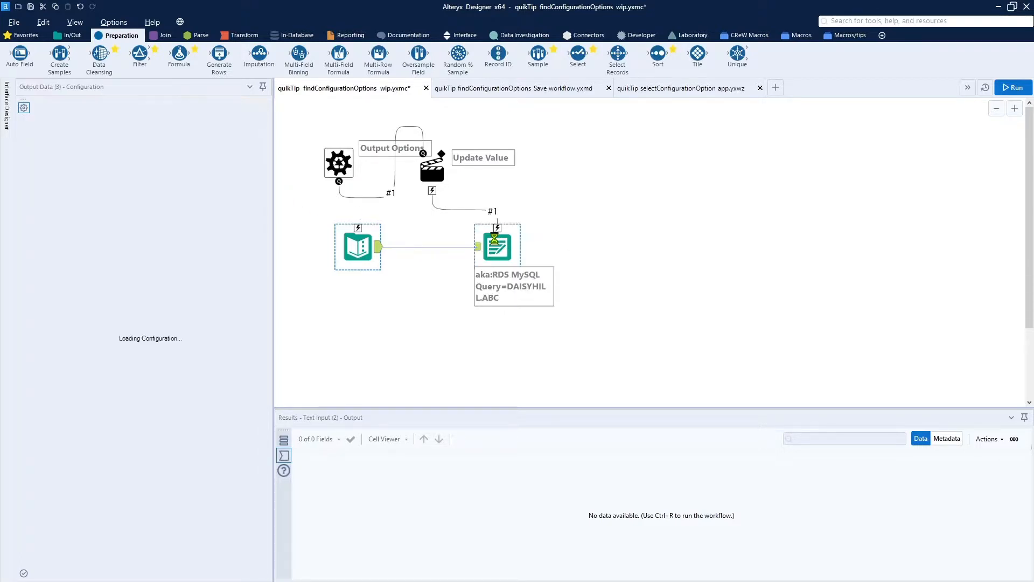
{"action": "left_click", "coordinate": [205, 174]}
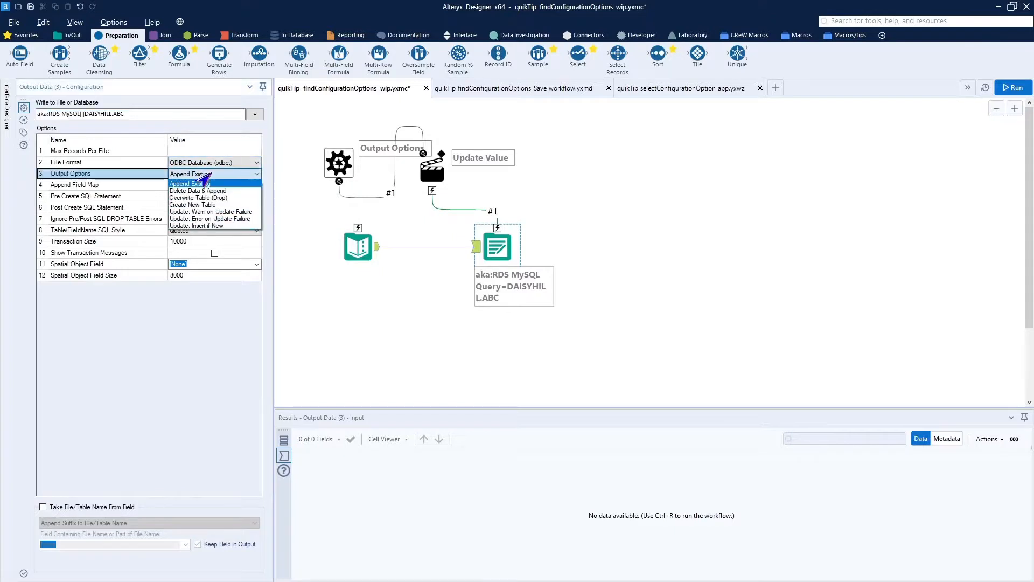
{"action": "left_click", "coordinate": [199, 191]}
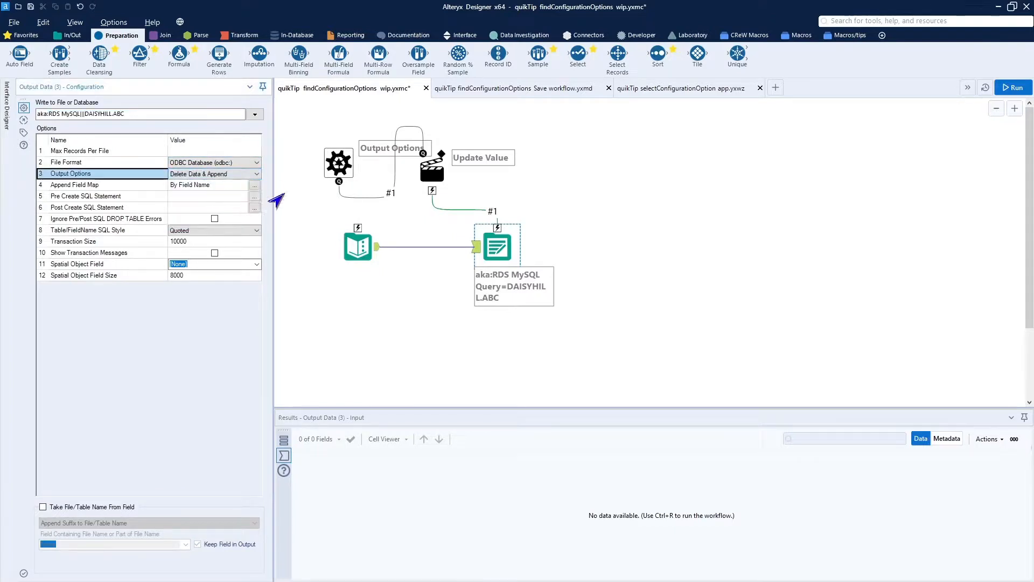
{"action": "left_click", "coordinate": [439, 178]}
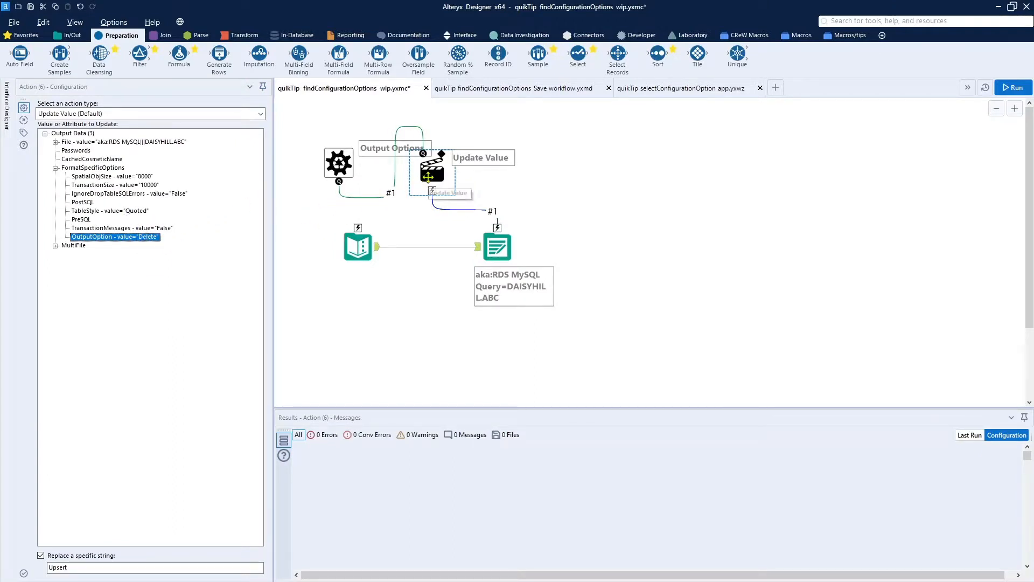
- Set Output Options to Overwrite Table (Drop), and compare the Action tool's OutputOption value with the text input's list
{"action": "left_click", "coordinate": [493, 241]}
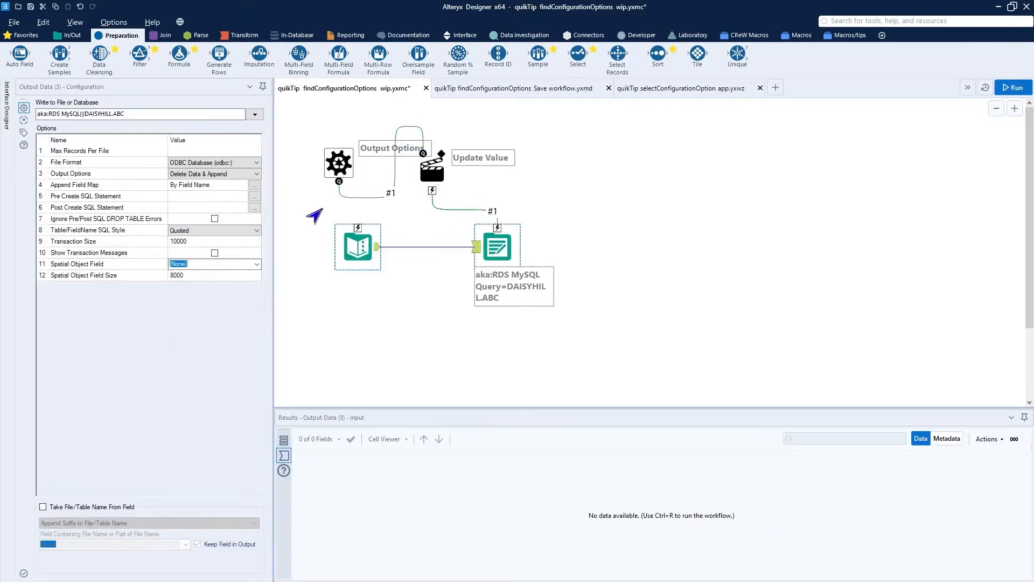
{"action": "left_click", "coordinate": [249, 173]}
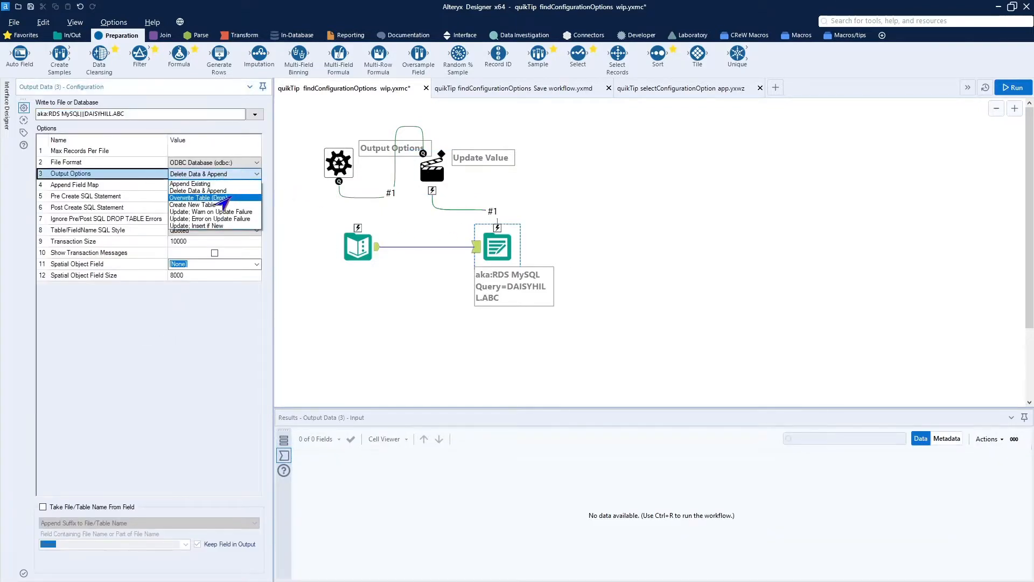
{"action": "left_click", "coordinate": [218, 198]}
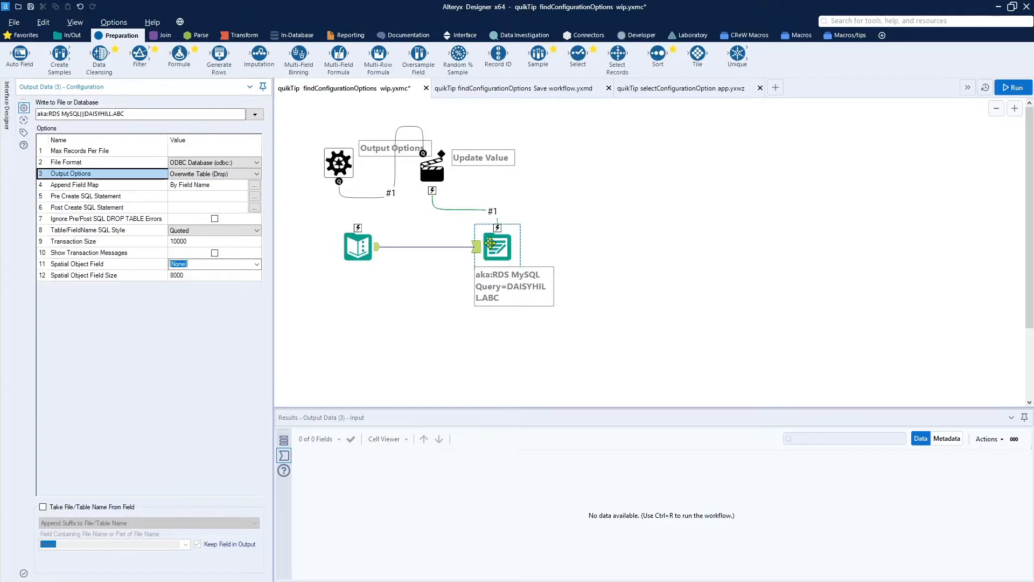
{"action": "left_click", "coordinate": [439, 180]}
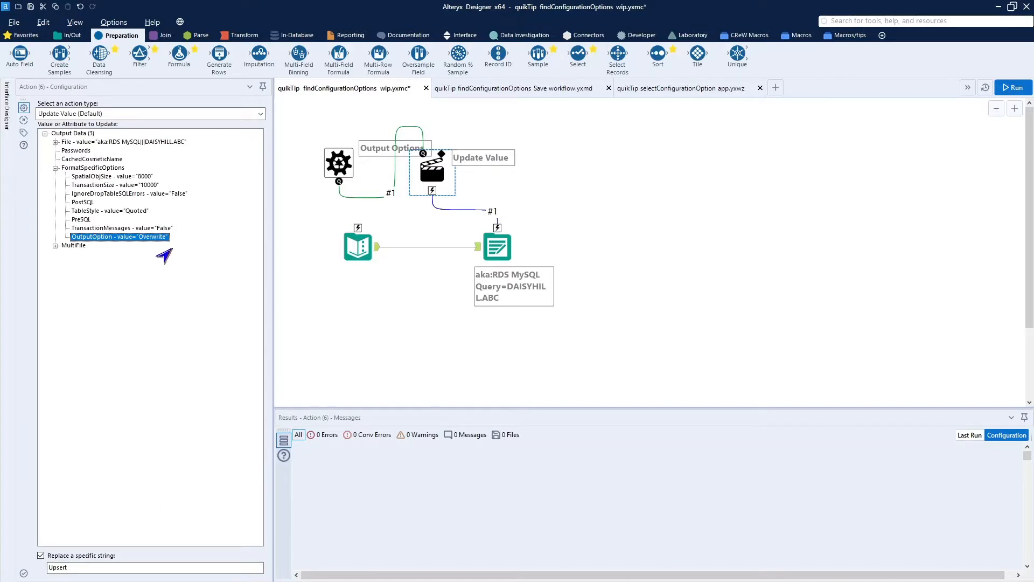
{"action": "left_click", "coordinate": [347, 250]}
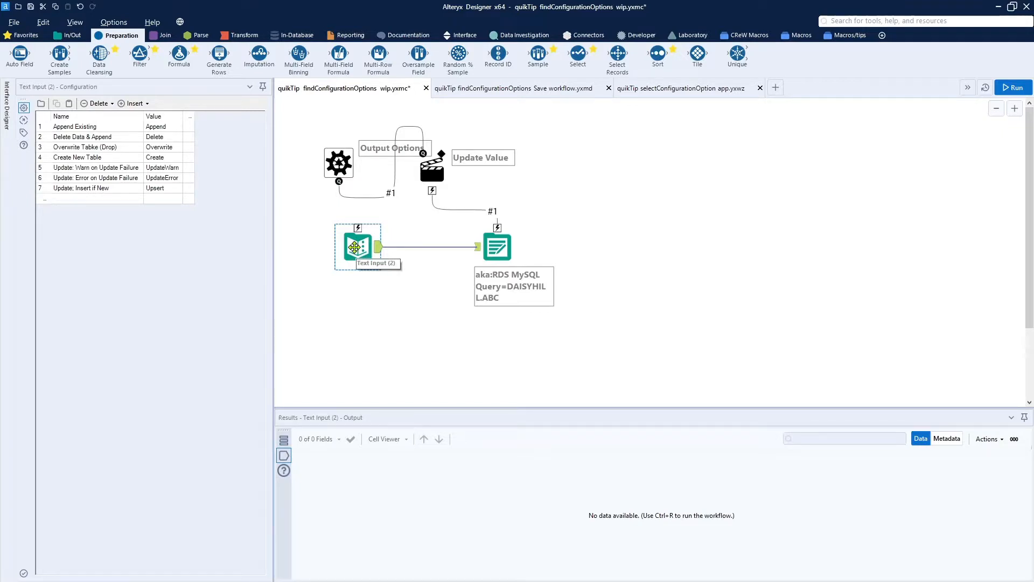
- In the findConfigurationOptions Save workflow, review the Select tool's fields and the Output Data tool's OutputDataOutputOptions.yxdb target
{"action": "left_click", "coordinate": [488, 91]}
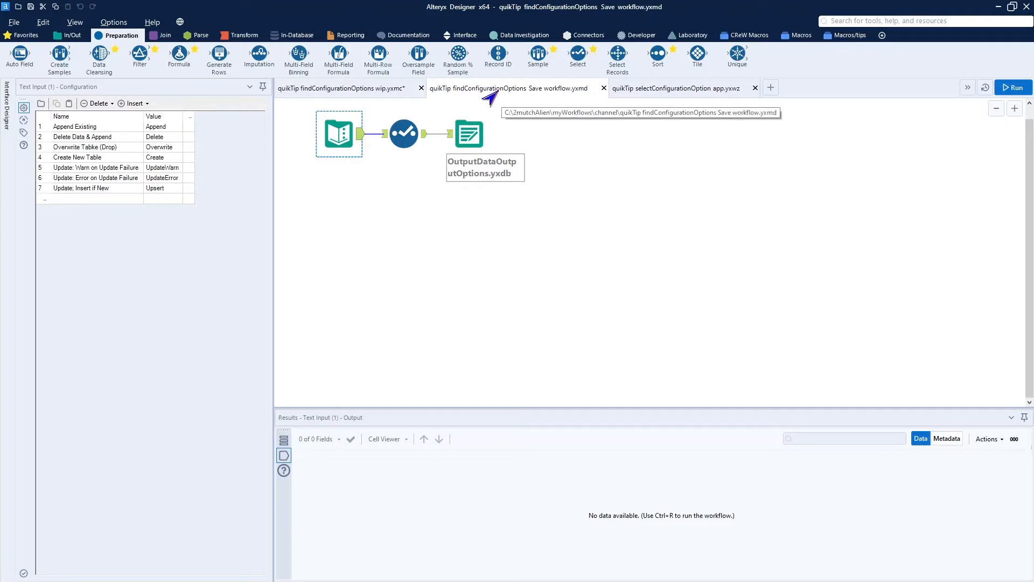
{"action": "left_click", "coordinate": [419, 143]}
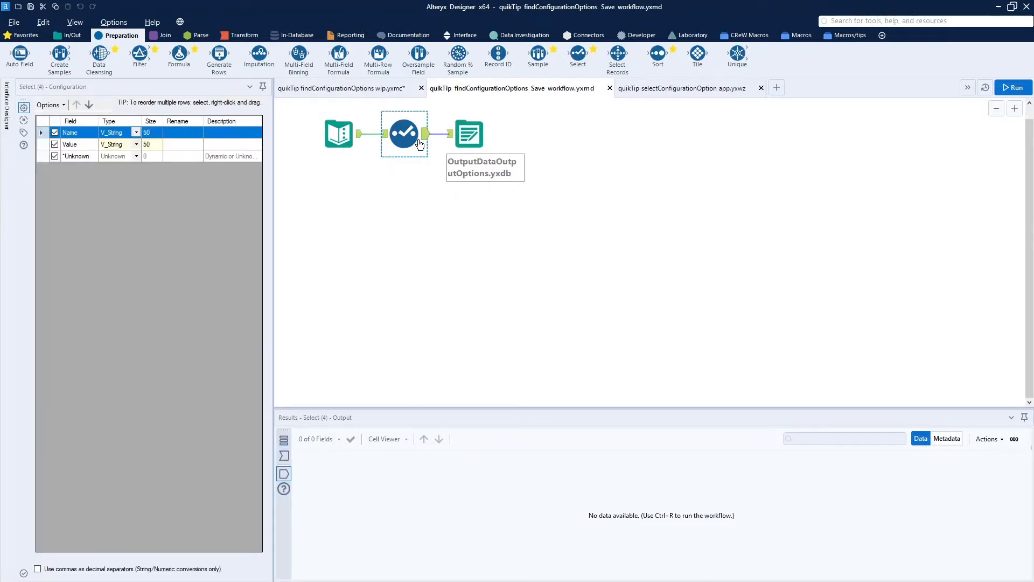
{"action": "left_click", "coordinate": [469, 134]}
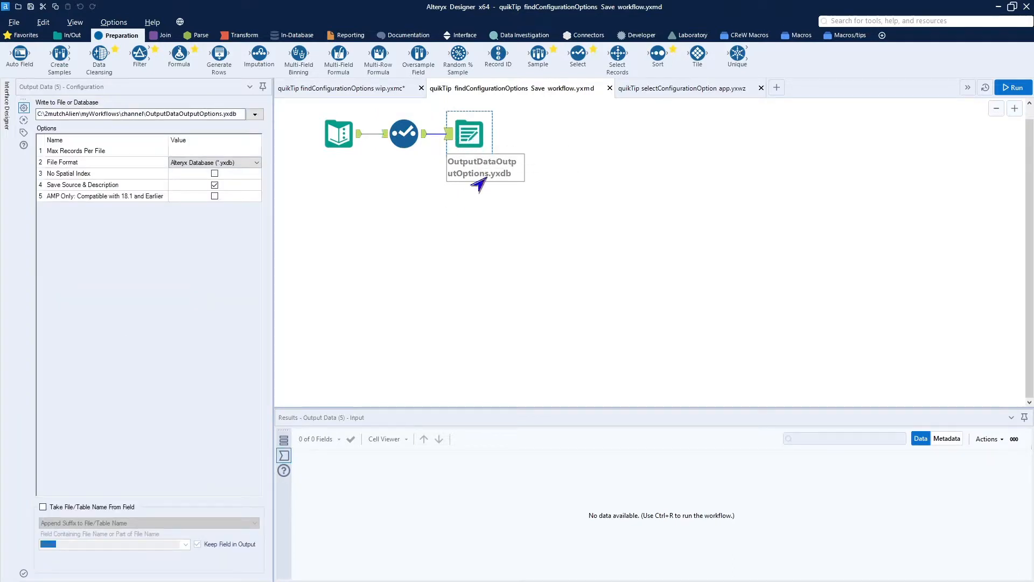
- Run the selectConfigurationOption workflow as an analytic app with Create New Table chosen, review the result, and close the app
{"action": "left_click", "coordinate": [654, 89]}
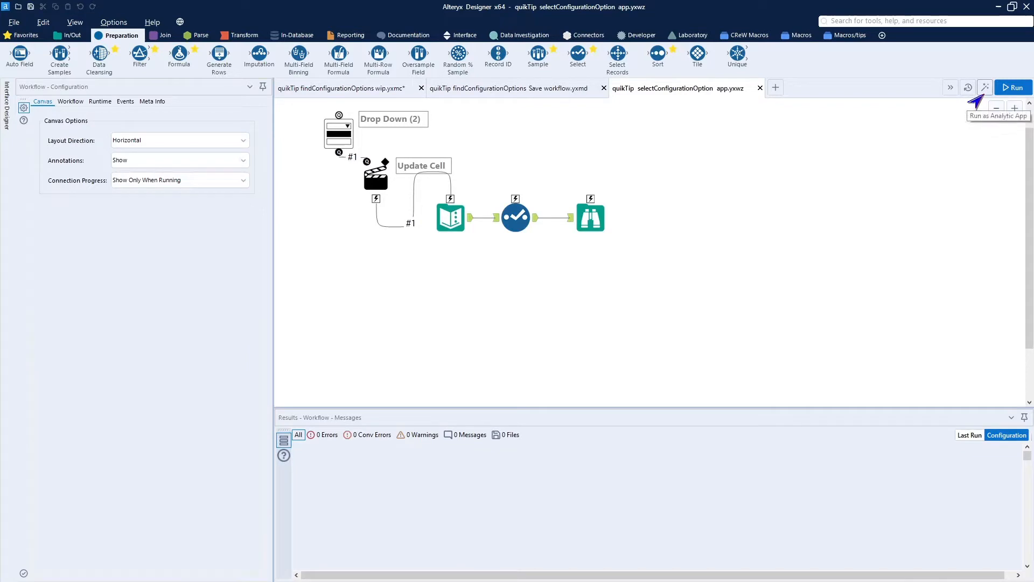
{"action": "left_click", "coordinate": [984, 94]}
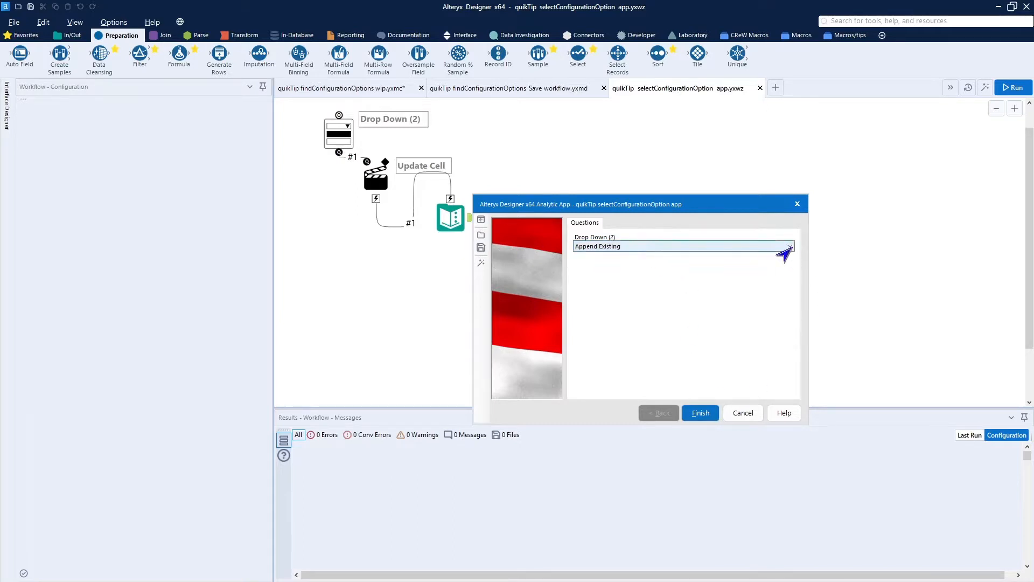
{"action": "left_click", "coordinate": [790, 247]}
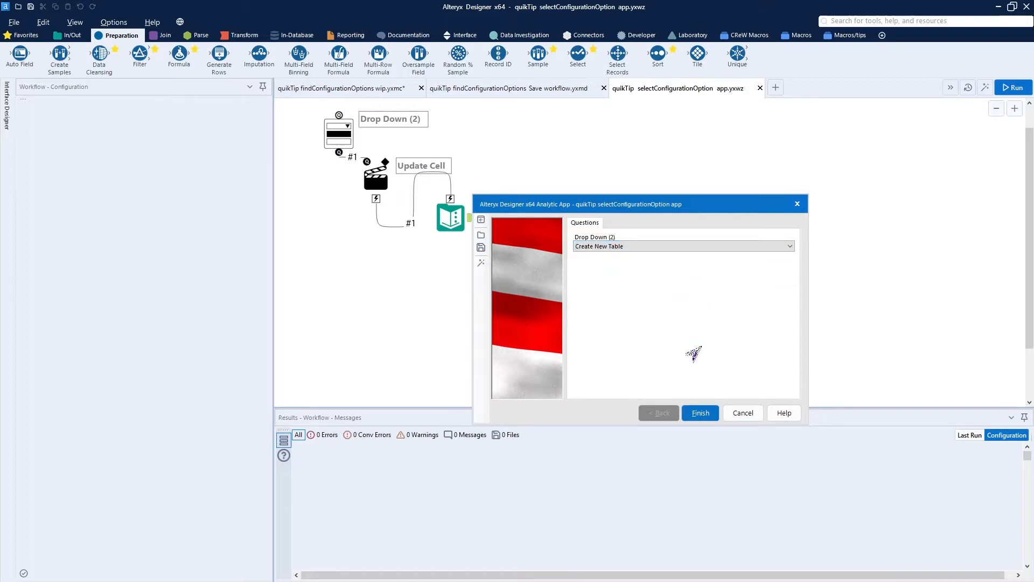
{"action": "left_click", "coordinate": [700, 414]}
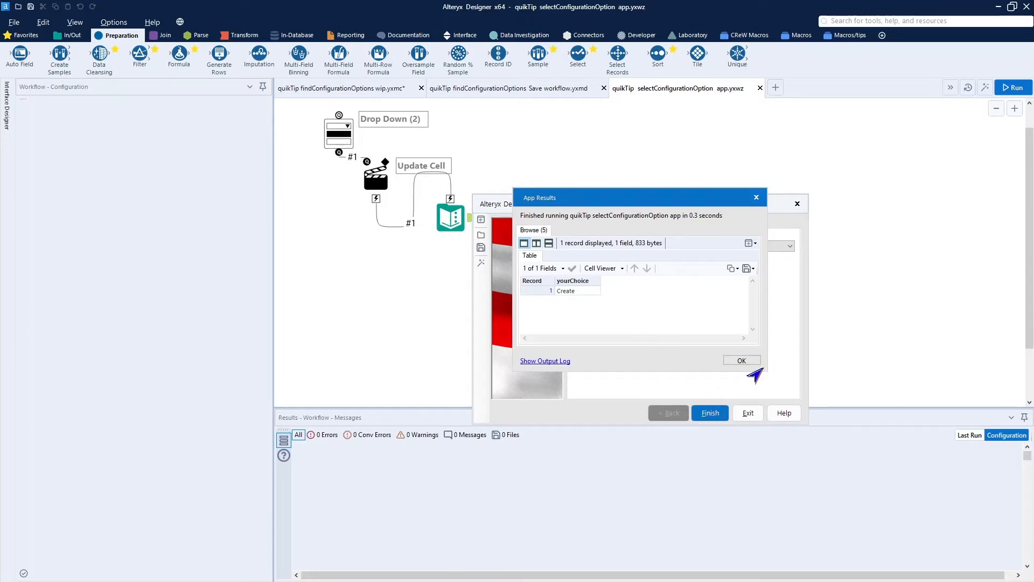
{"action": "left_click", "coordinate": [742, 360]}
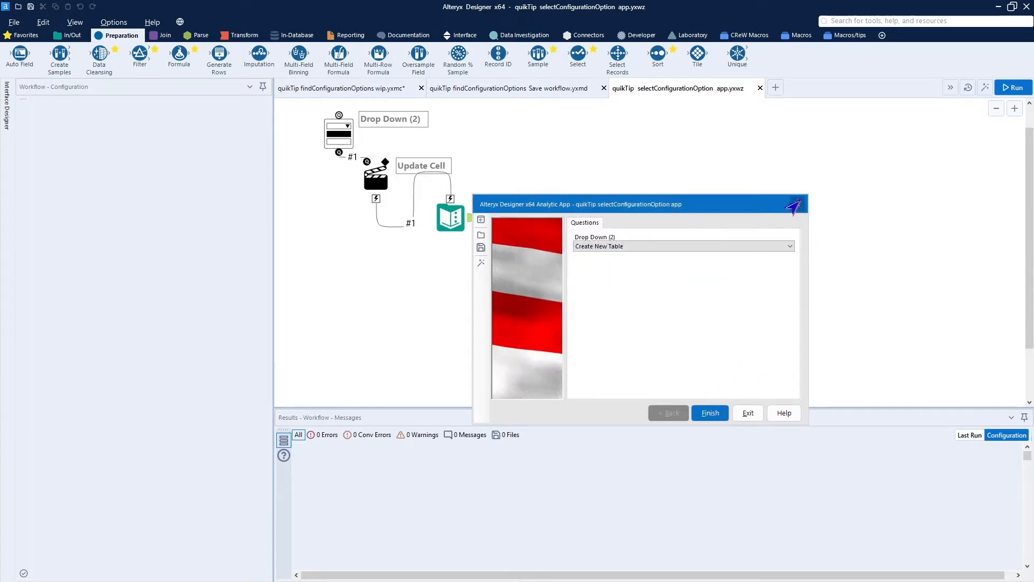
{"action": "left_click", "coordinate": [794, 206]}
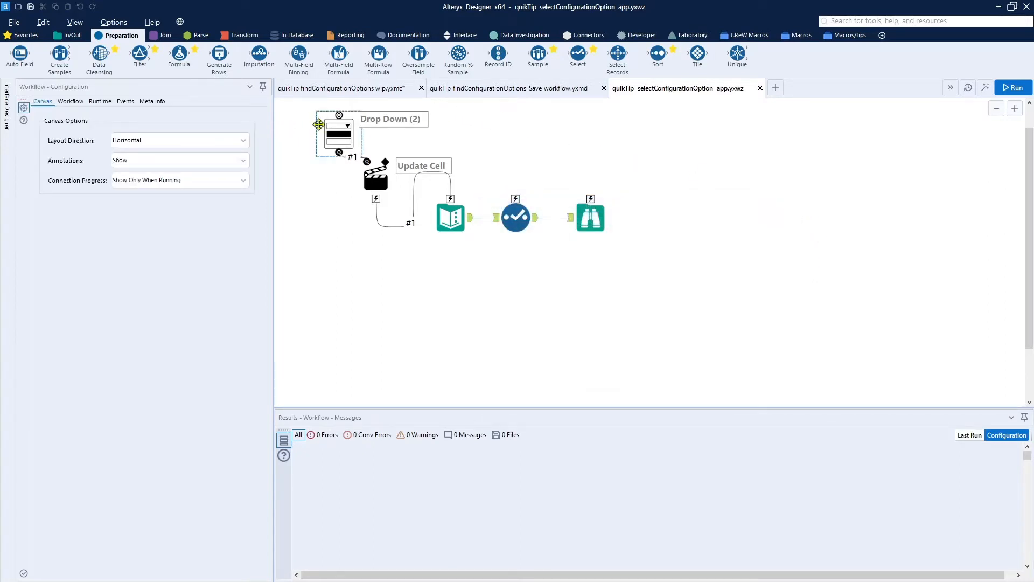
- Check the Drop Down tool's external source list settings and the Action tool's Update Cell row and column settings
{"action": "left_click", "coordinate": [319, 124]}
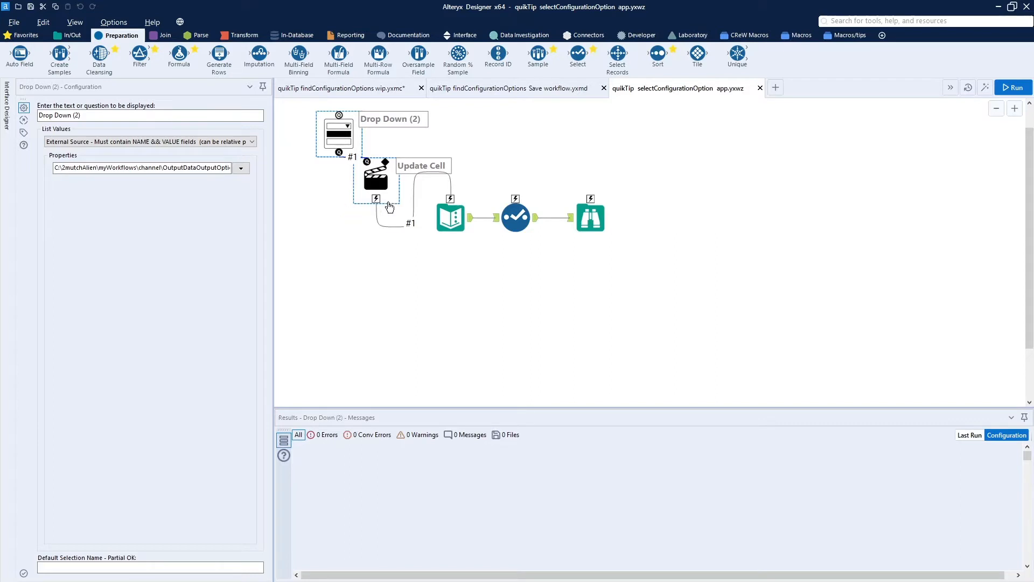
{"action": "left_click", "coordinate": [376, 183]}
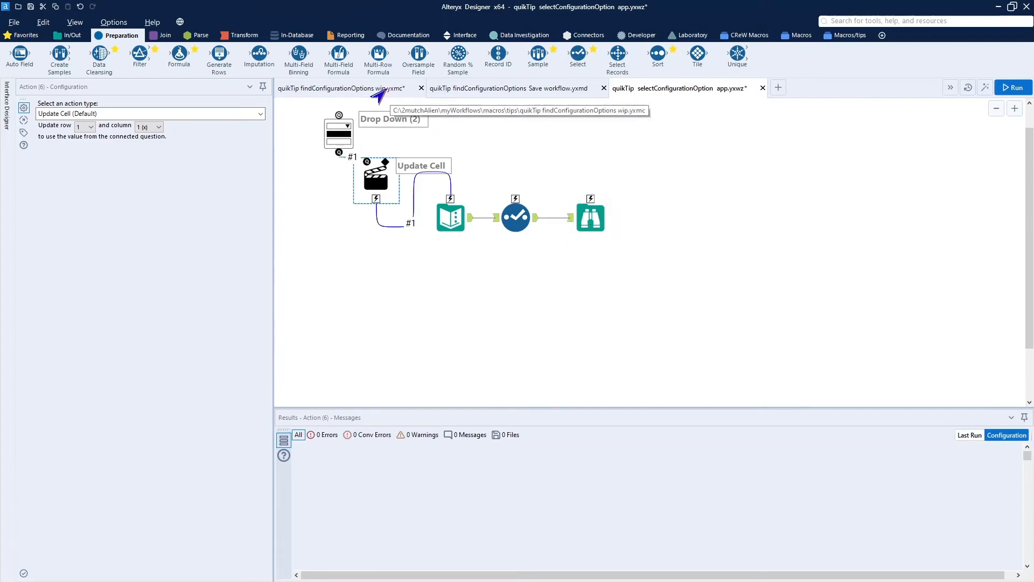
- In the findConfigurationOptions wip macro, expand the Action tool's File and MultiFile nodes to examine their configuration attributes
{"action": "left_click", "coordinate": [377, 91]}
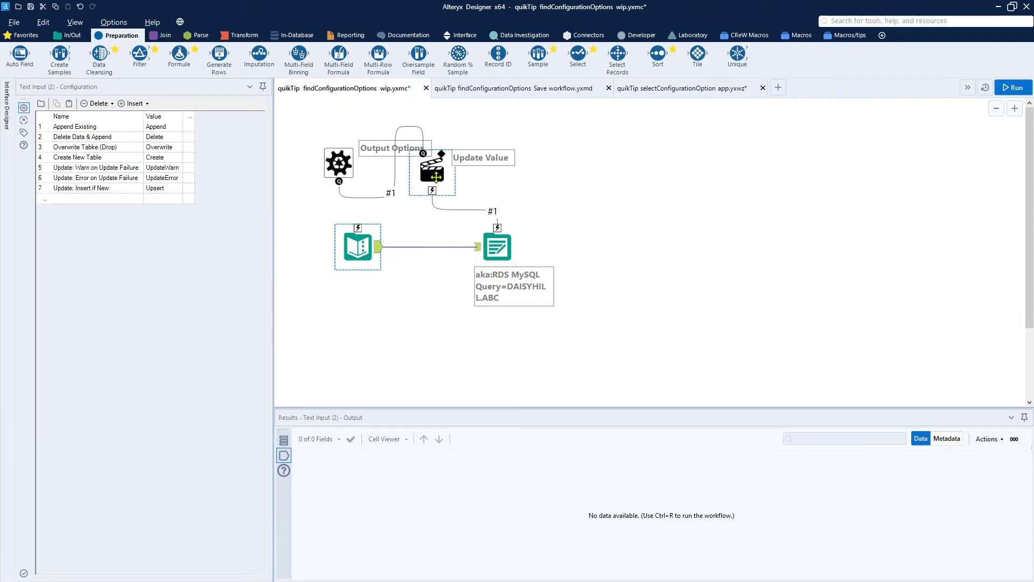
{"action": "left_click", "coordinate": [435, 175]}
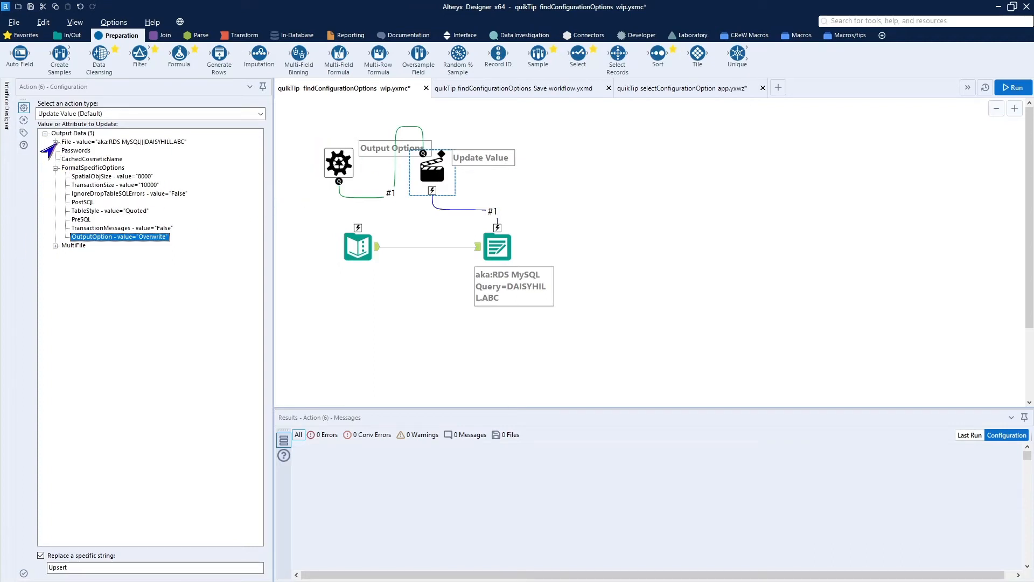
{"action": "left_click", "coordinate": [55, 142]}
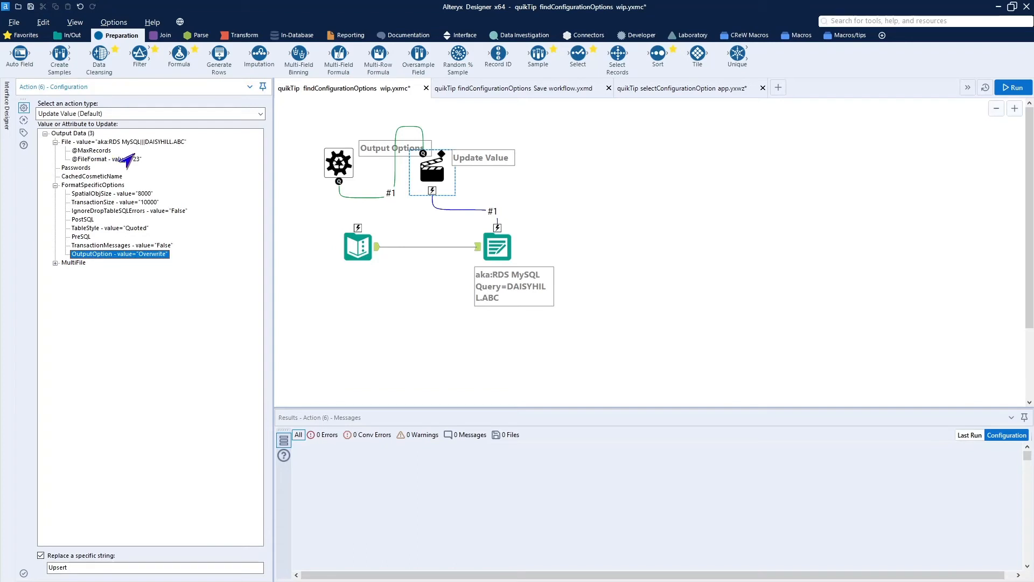
{"action": "left_click", "coordinate": [55, 262]}
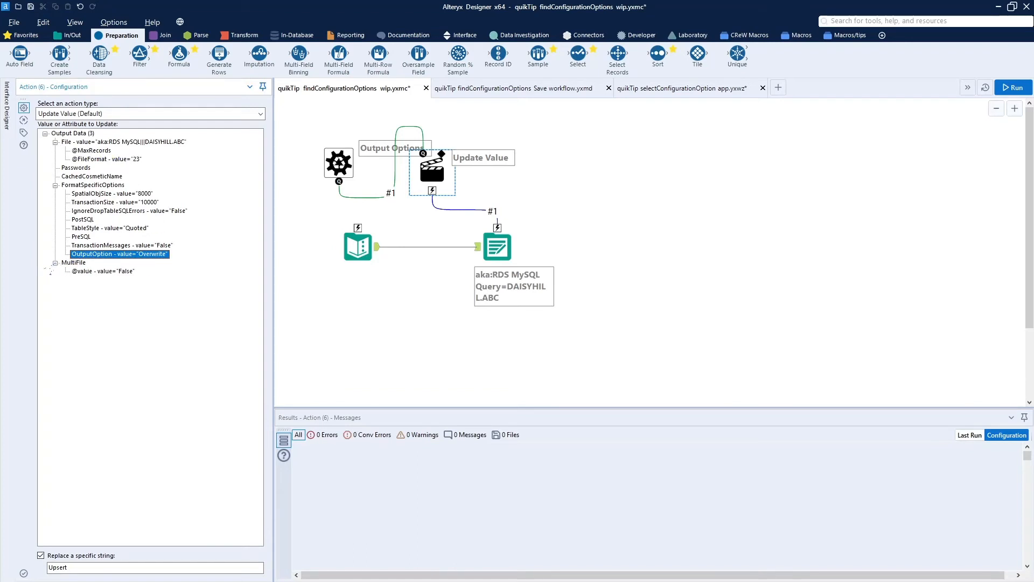